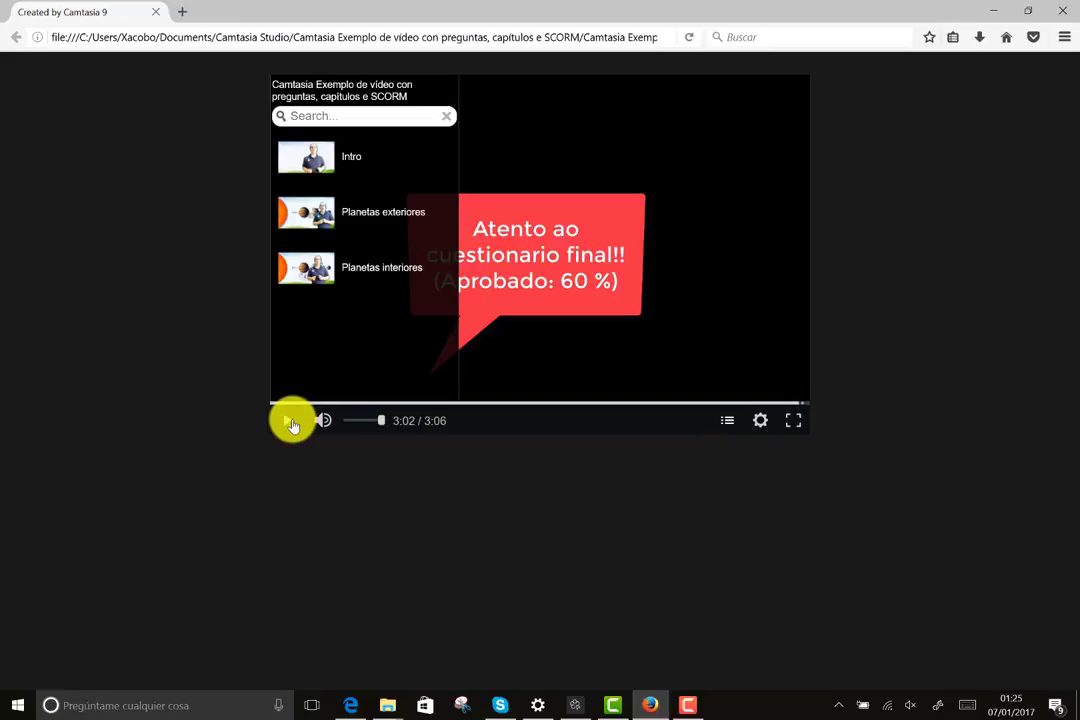
- Play the exported lesson to its end and start the final quiz, then return to Camtasia
left_click(291, 421)
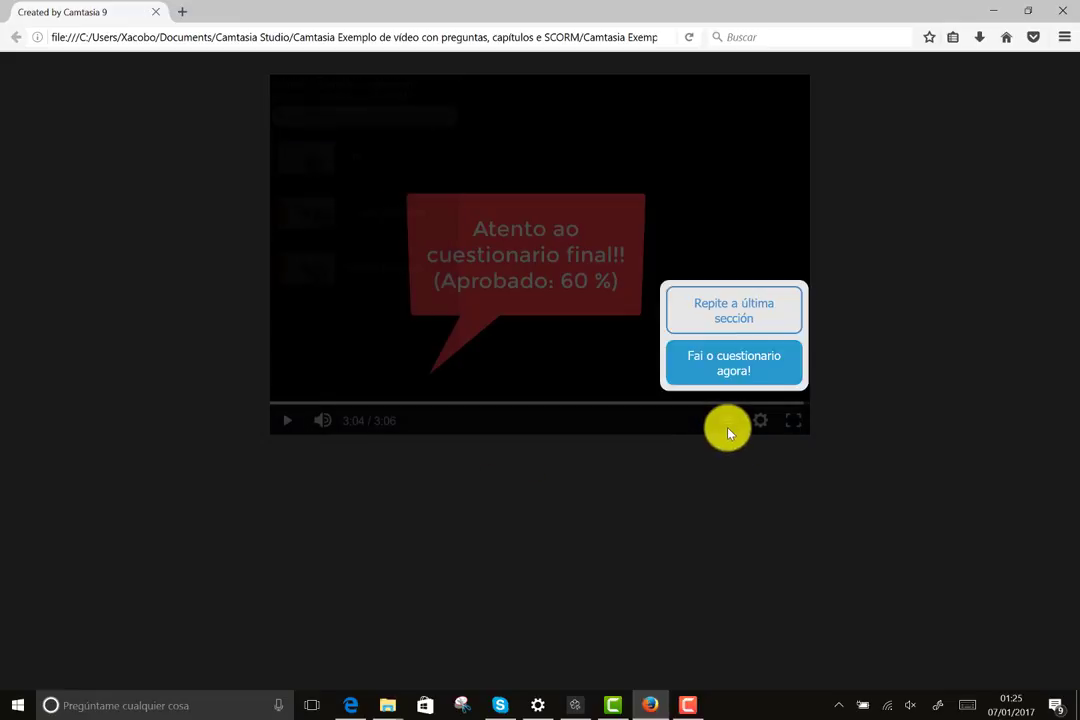
left_click(734, 368)
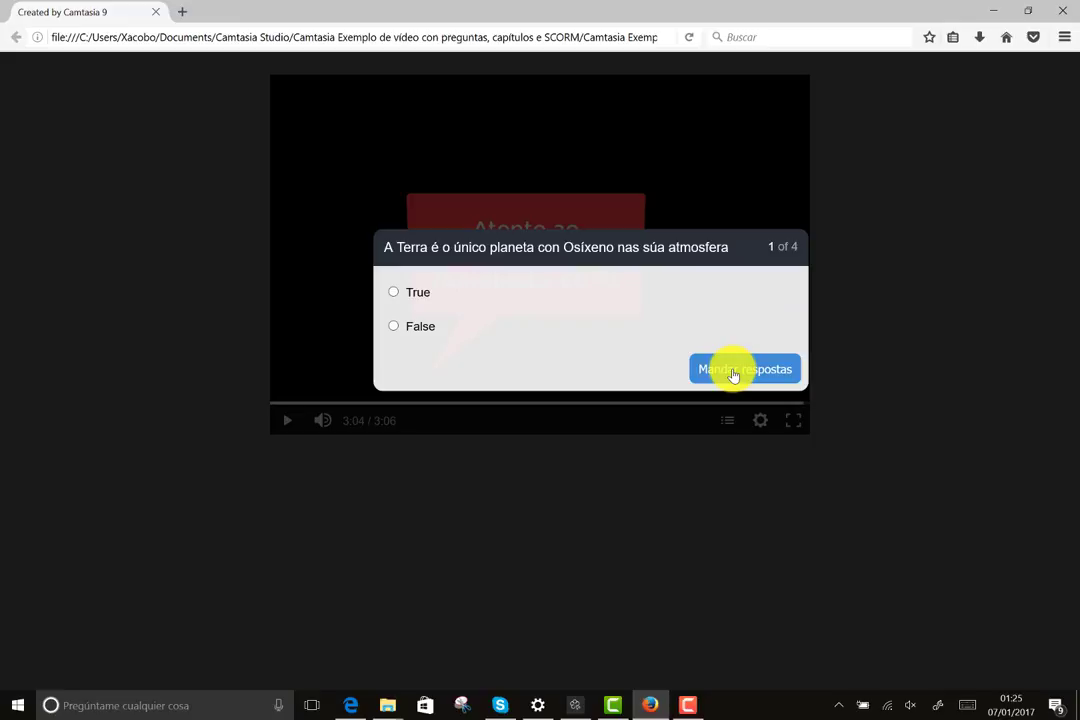
left_click(613, 705)
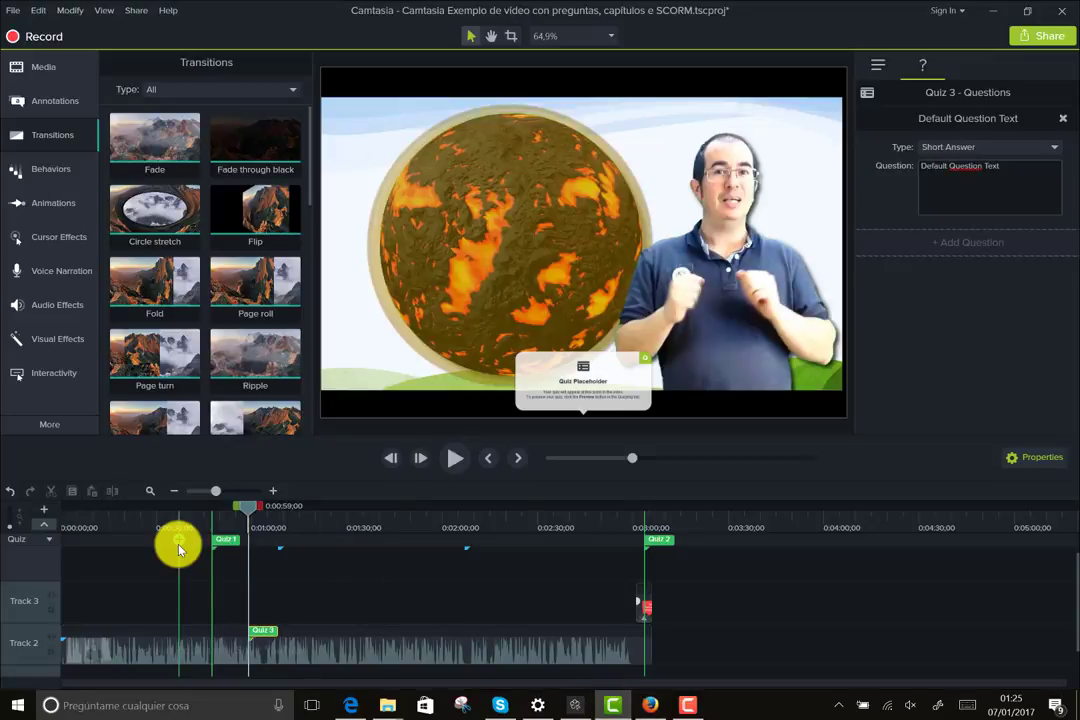
- Show the Media bin with the Atmosferas clip and inspect Modify's Markers and Quizzes submenus
left_click(43, 66)
left_click_drag(164, 111, 154, 142)
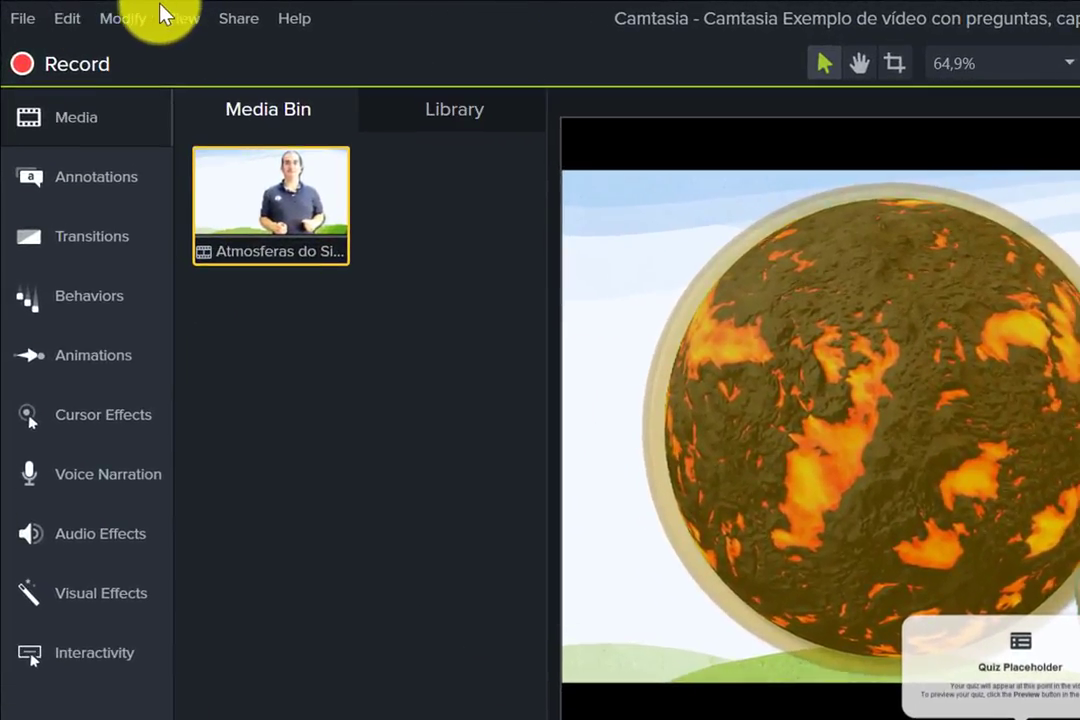
left_click(128, 18)
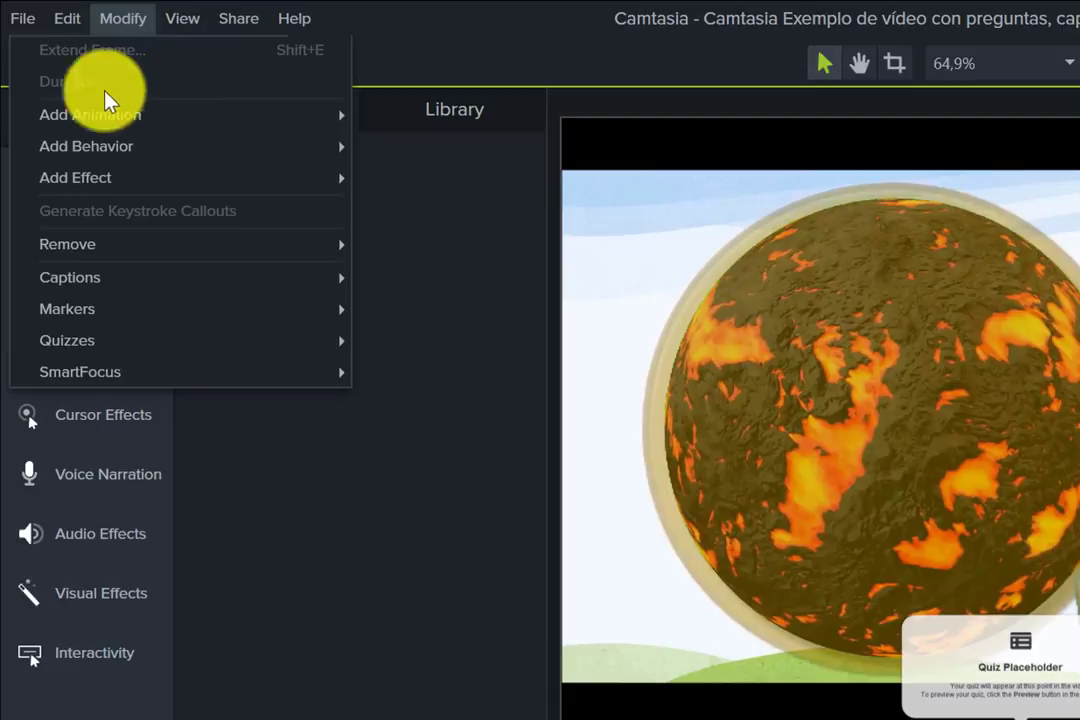
mouse_move(99, 320)
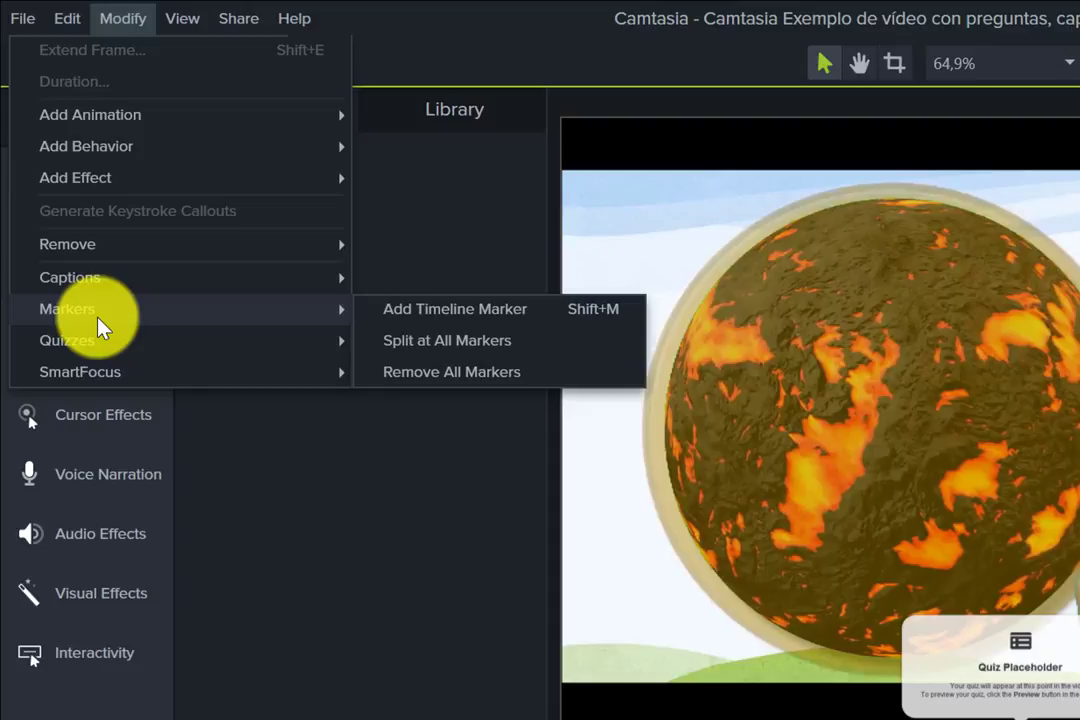
mouse_move(90, 344)
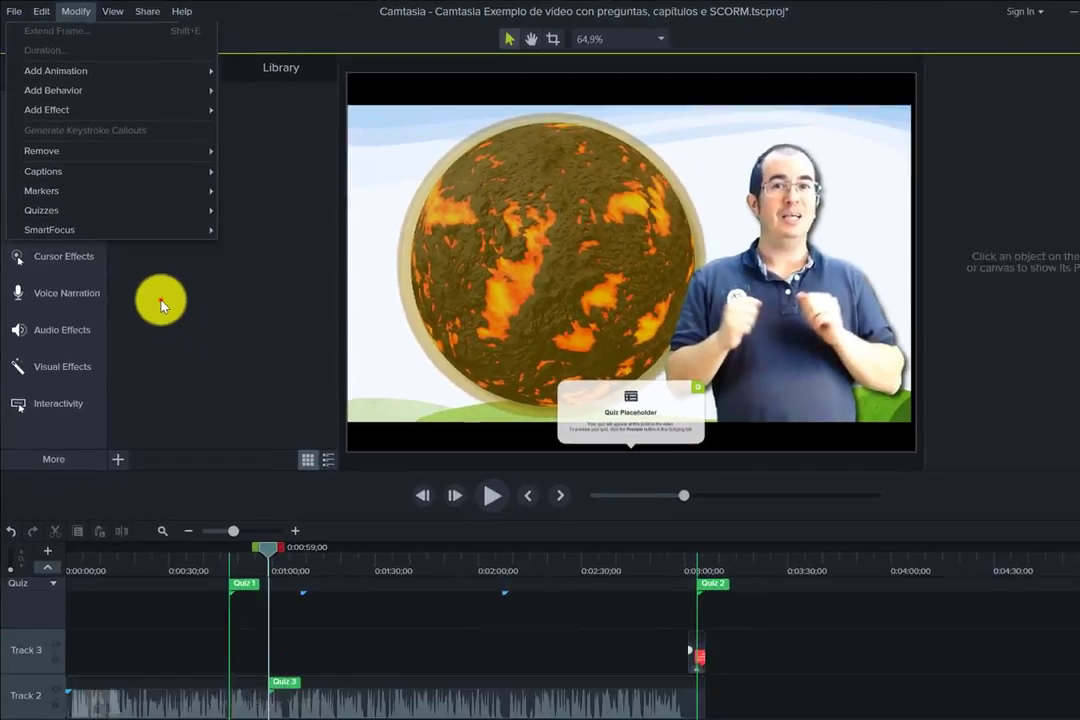
left_click(259, 494)
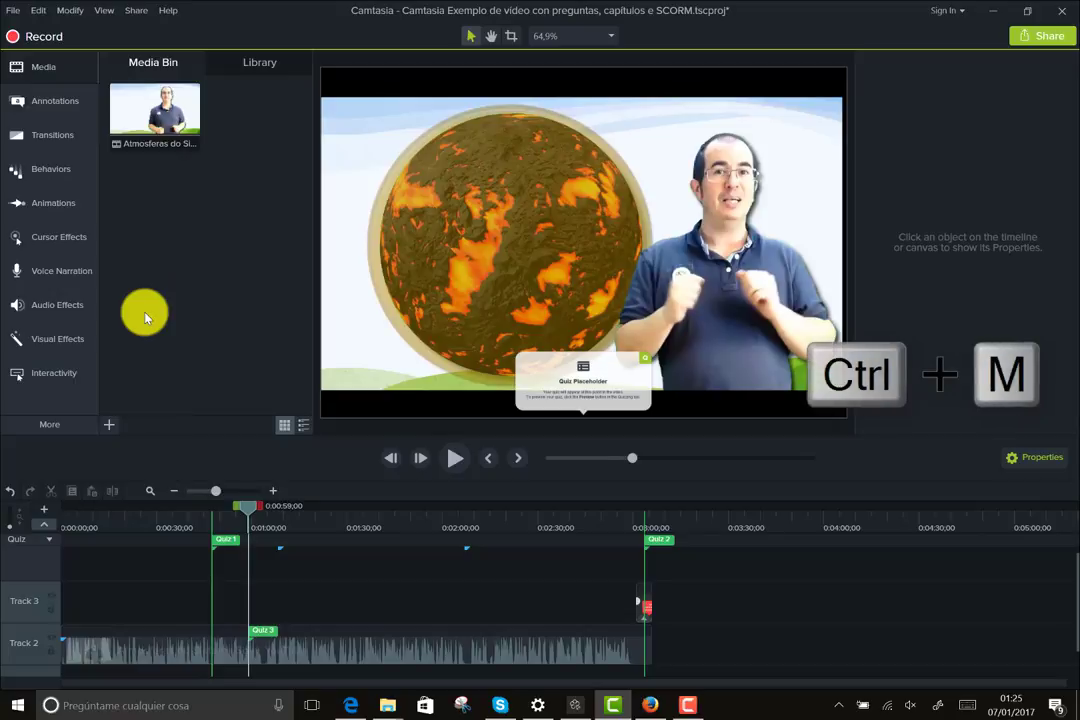
- Toggle quiz markers with Ctrl+Q, then switch the timeline to chapter markers and select Intro
key("ctrl+q")
key("ctrl+q")
key("ctrl+q")
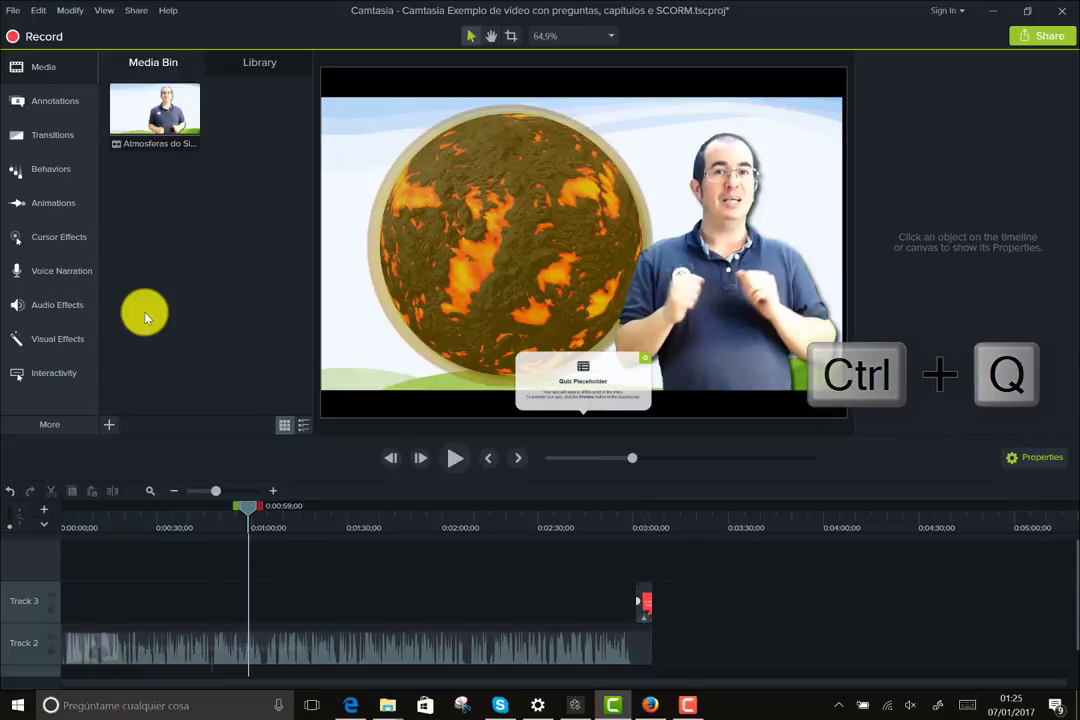
key("ctrl+q")
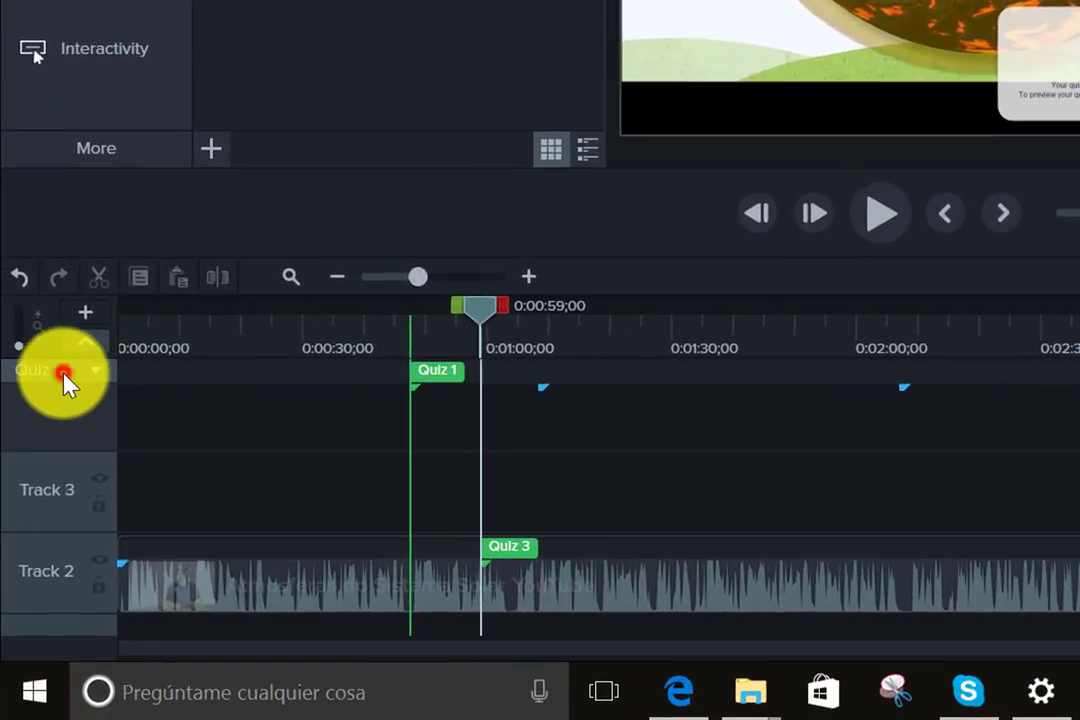
left_click(33, 541)
left_click(125, 405)
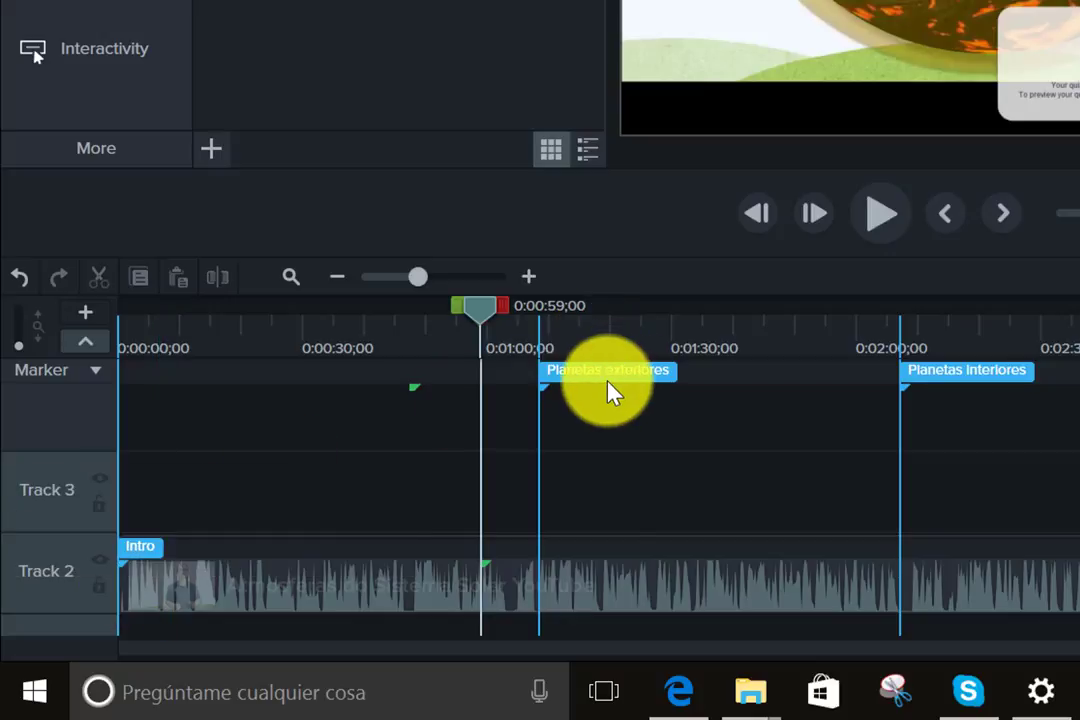
left_click(147, 549)
left_click_drag(173, 551, 123, 550)
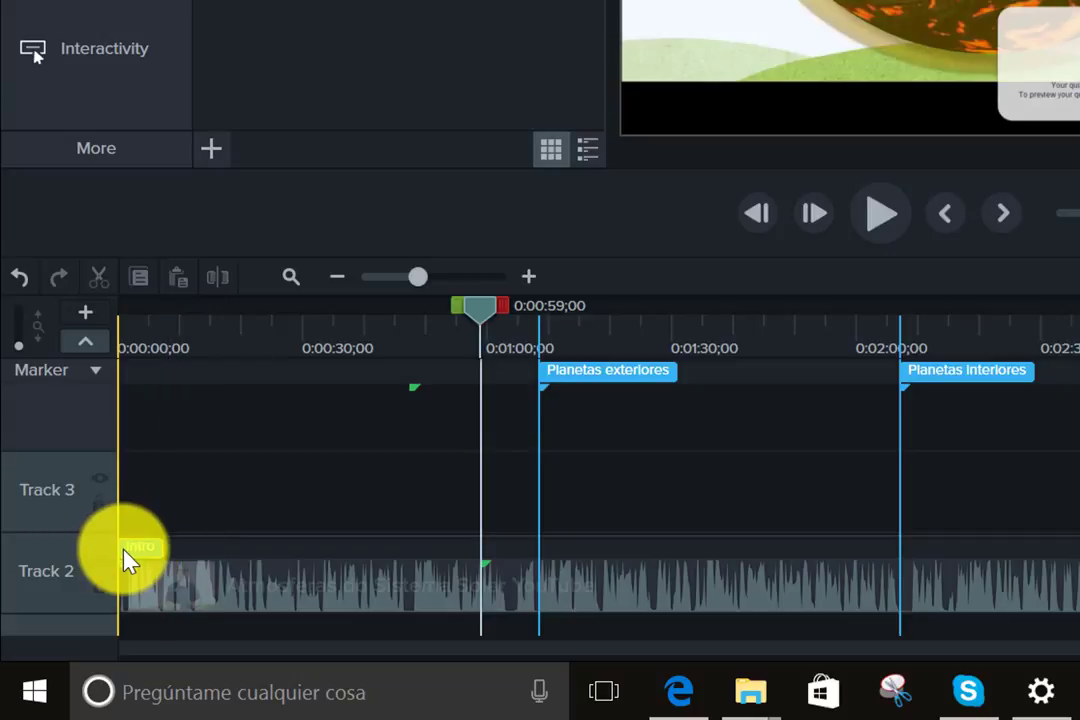
- Rename the Intro chapter marker to Inicio, then select the Planetas exteriores marker
left_click(128, 560)
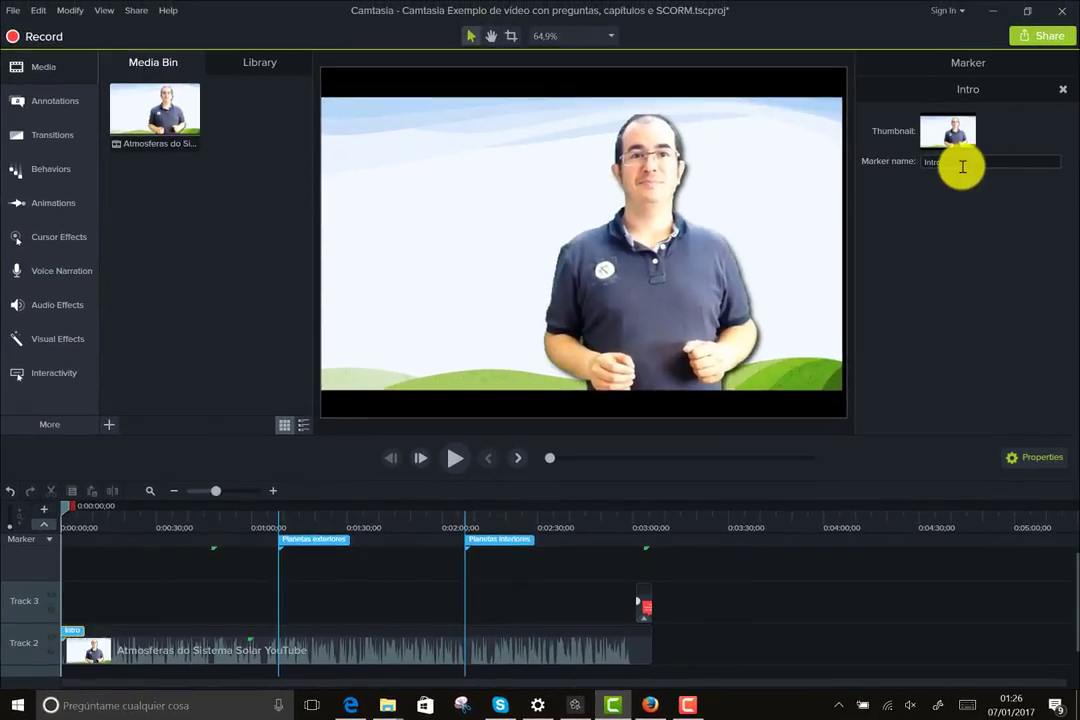
double_click(961, 166)
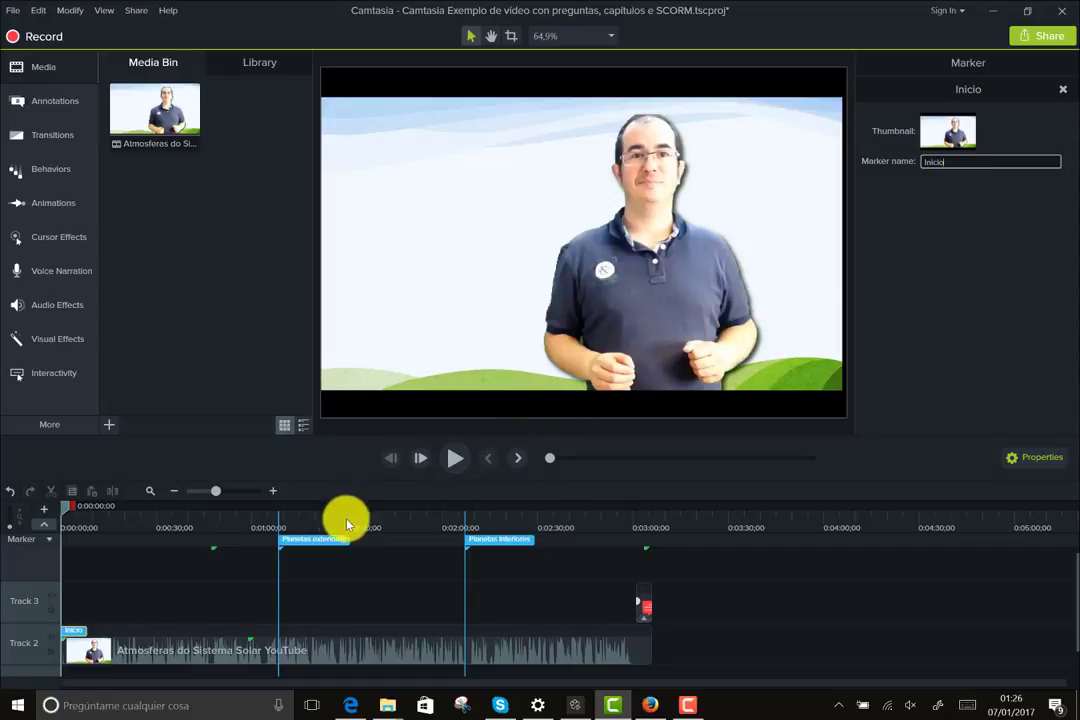
left_click(327, 543)
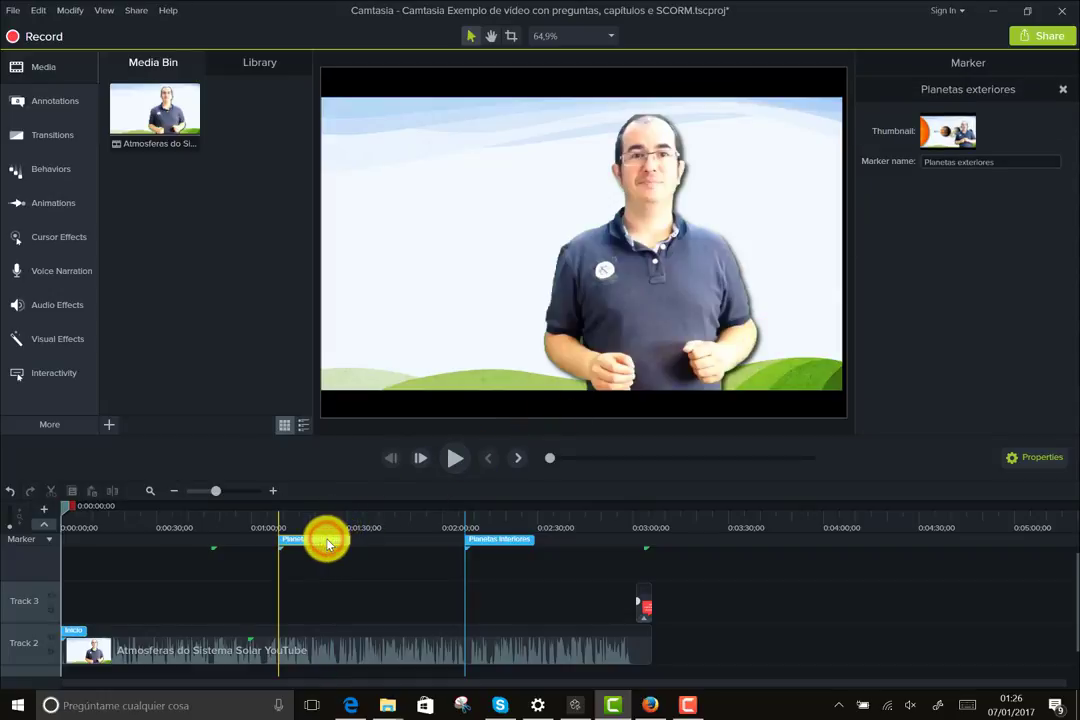
mouse_move(327, 543)
left_mouse_down()
mouse_move(316, 540)
mouse_move(326, 547)
left_mouse_up()
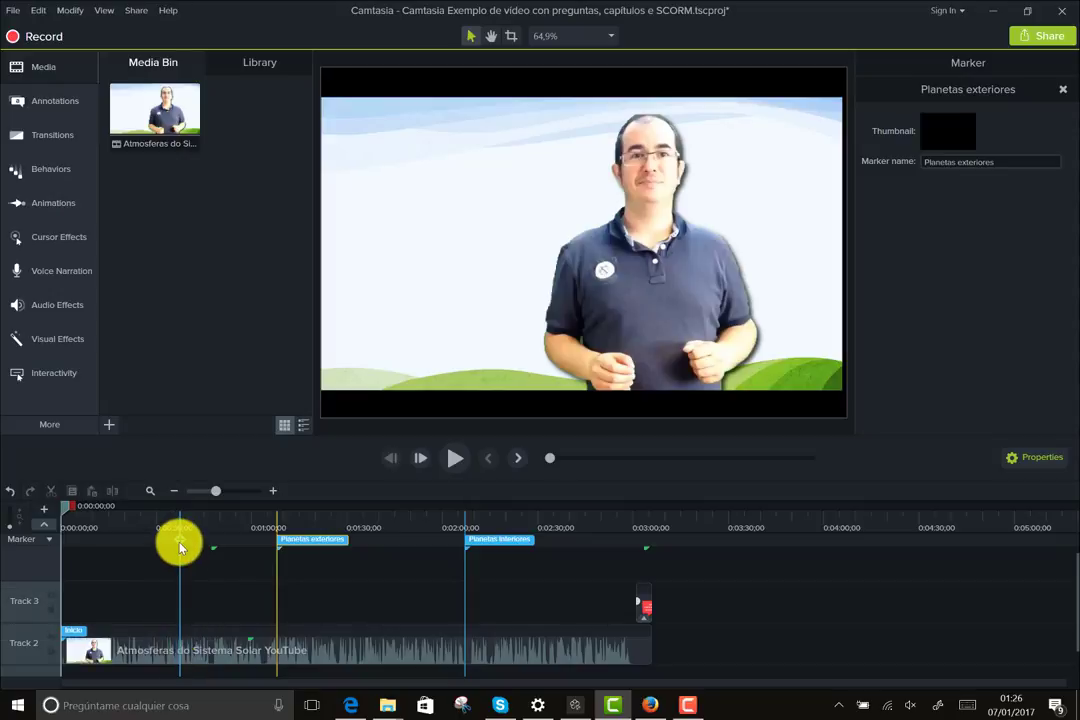
- Add a chapter marker at 0:00:36 and rename it from Marker 4 to 'capitulo 4'
left_click(178, 541)
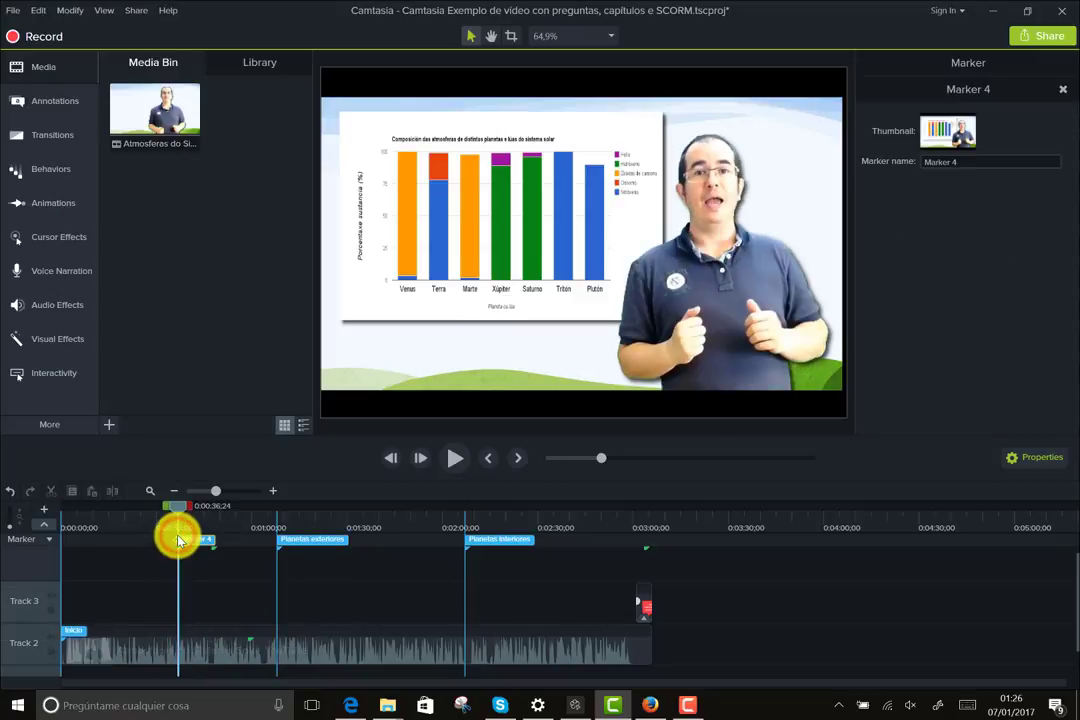
left_click(979, 164)
left_click_drag(873, 170, 969, 160)
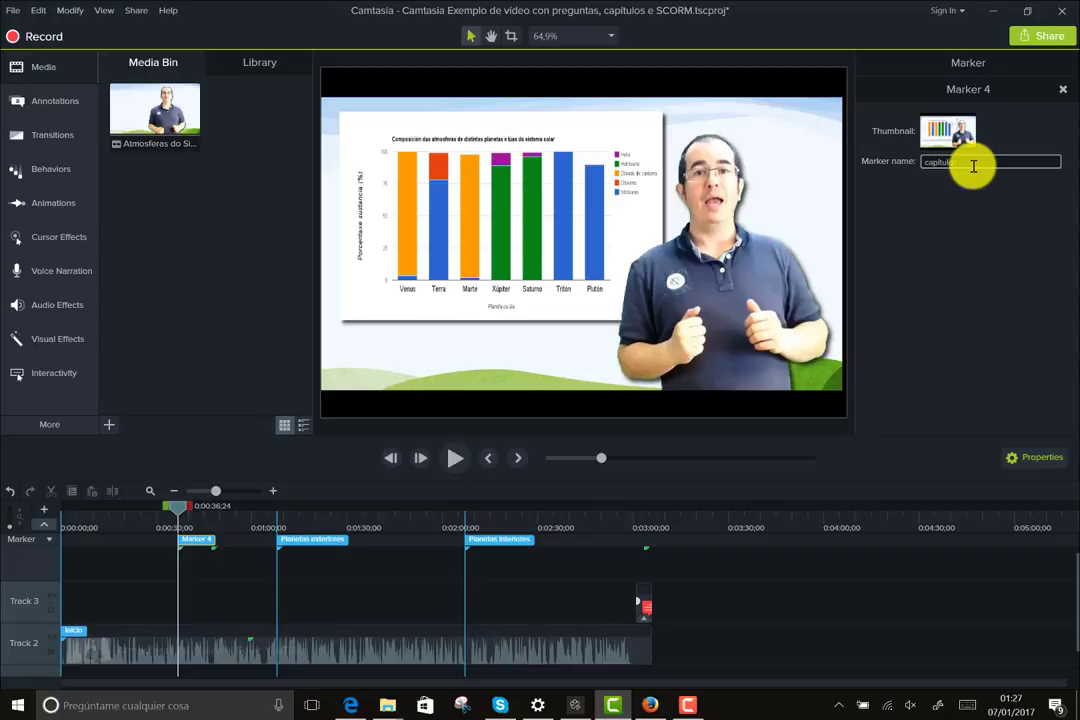
left_click(977, 246)
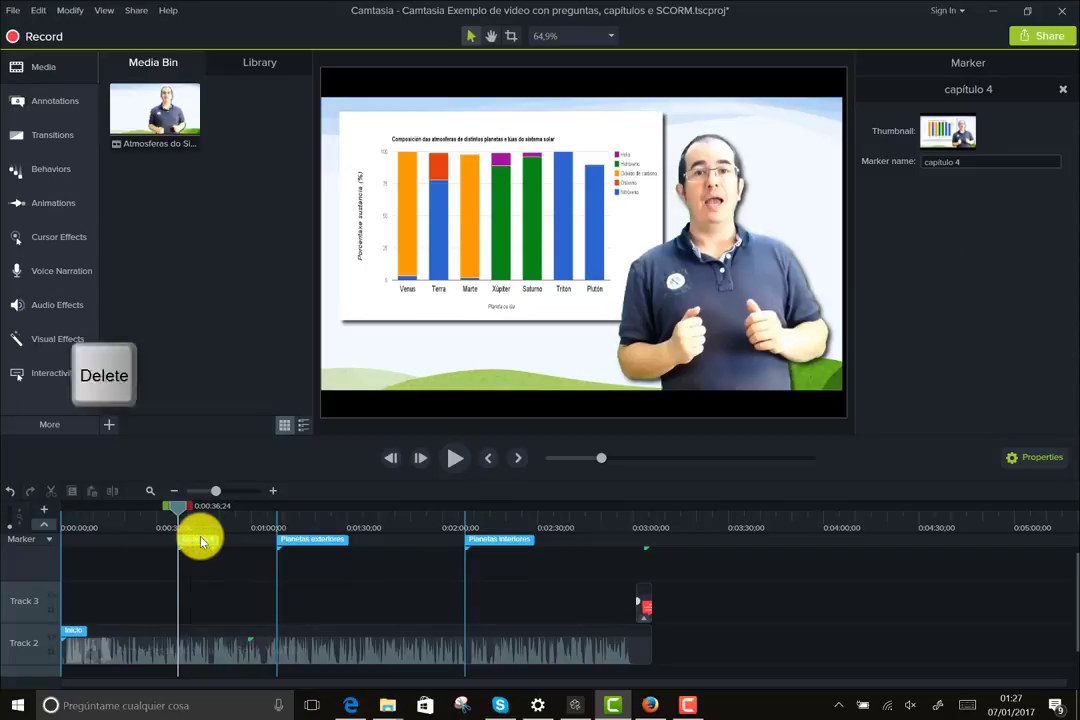
- Delete the capitulo 4 marker and bring the quiz markers back with Ctrl+Q
key("Delete")
left_click(200, 541)
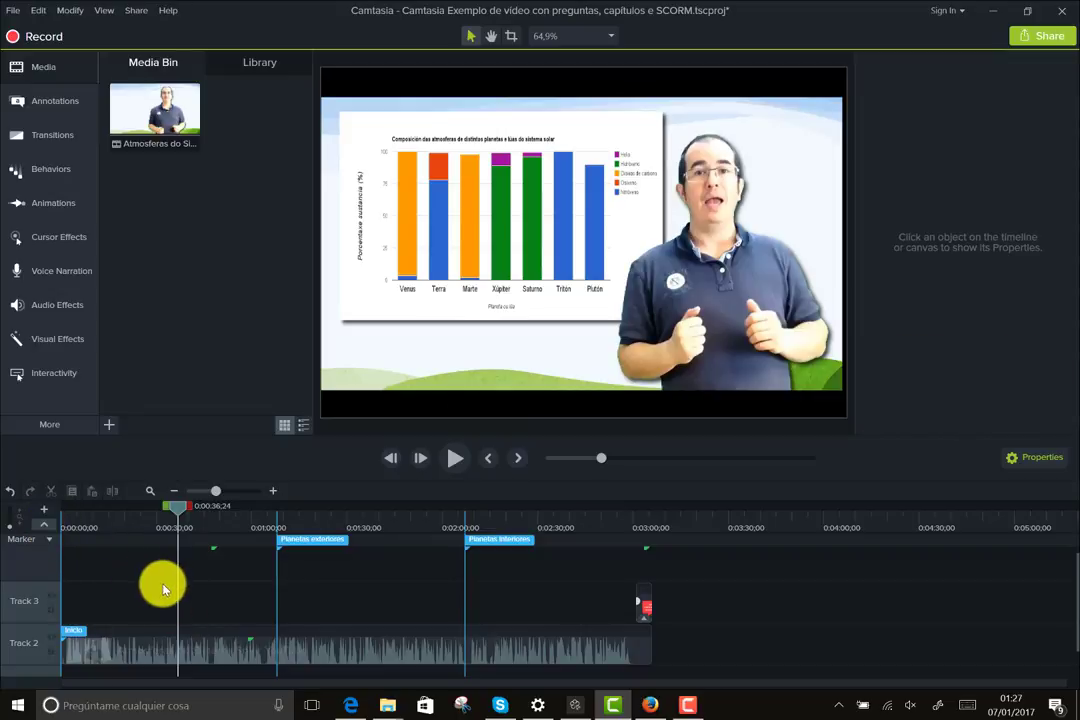
key("ctrl+q")
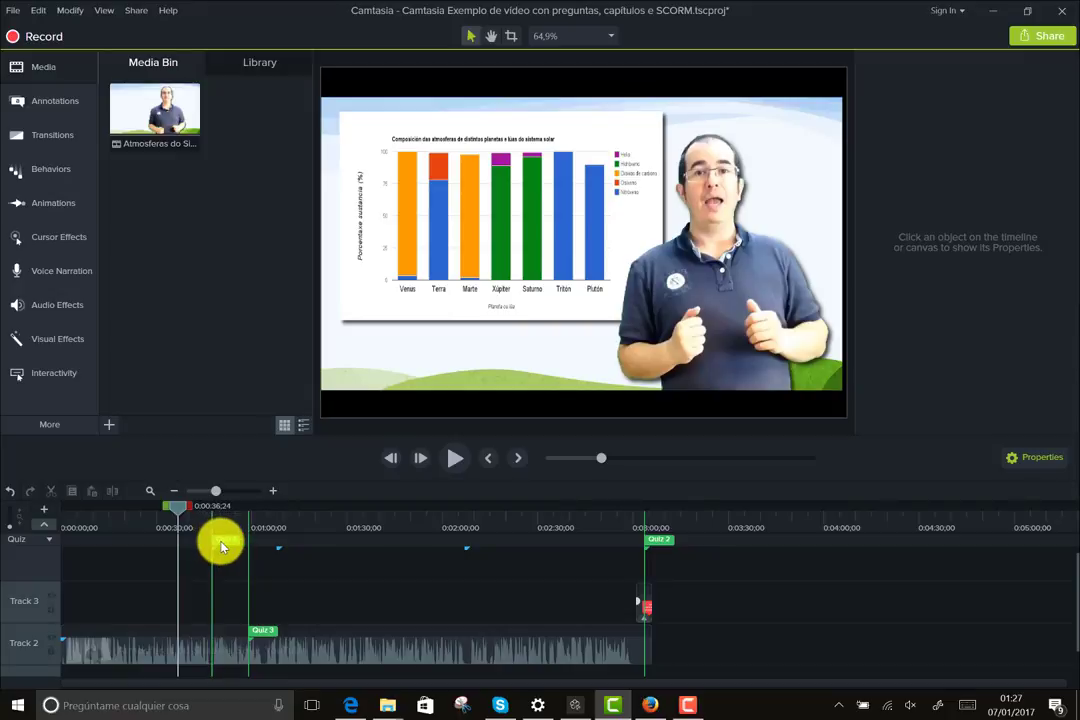
- Delete Quiz 3 from the video clip
left_click(265, 630)
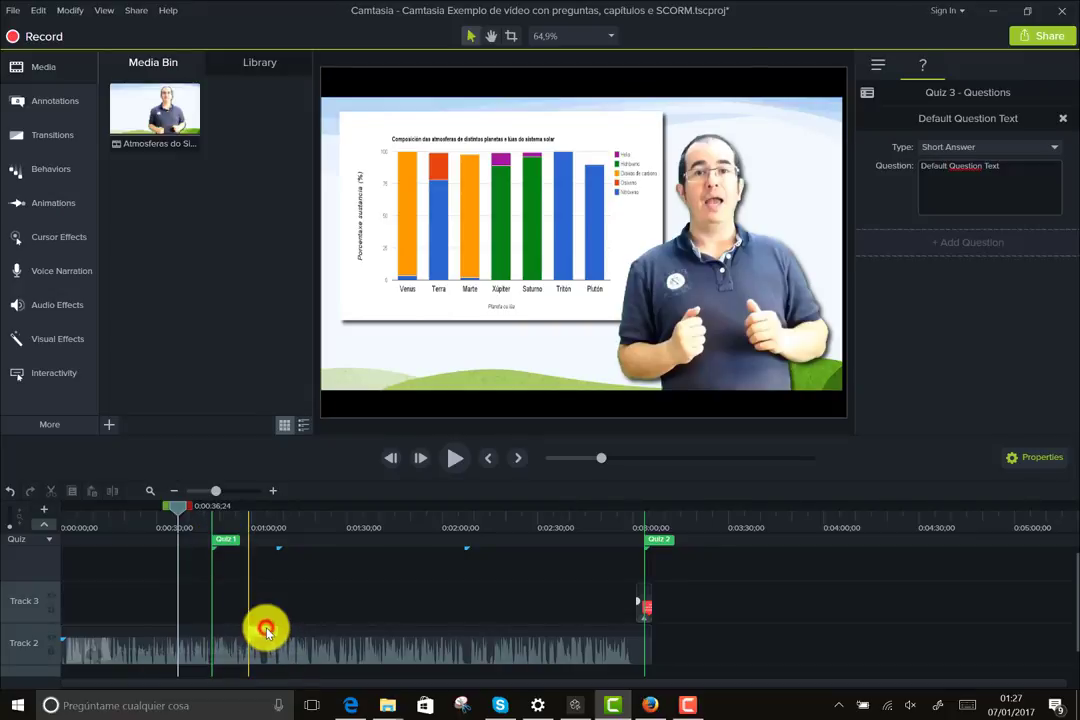
key("Delete")
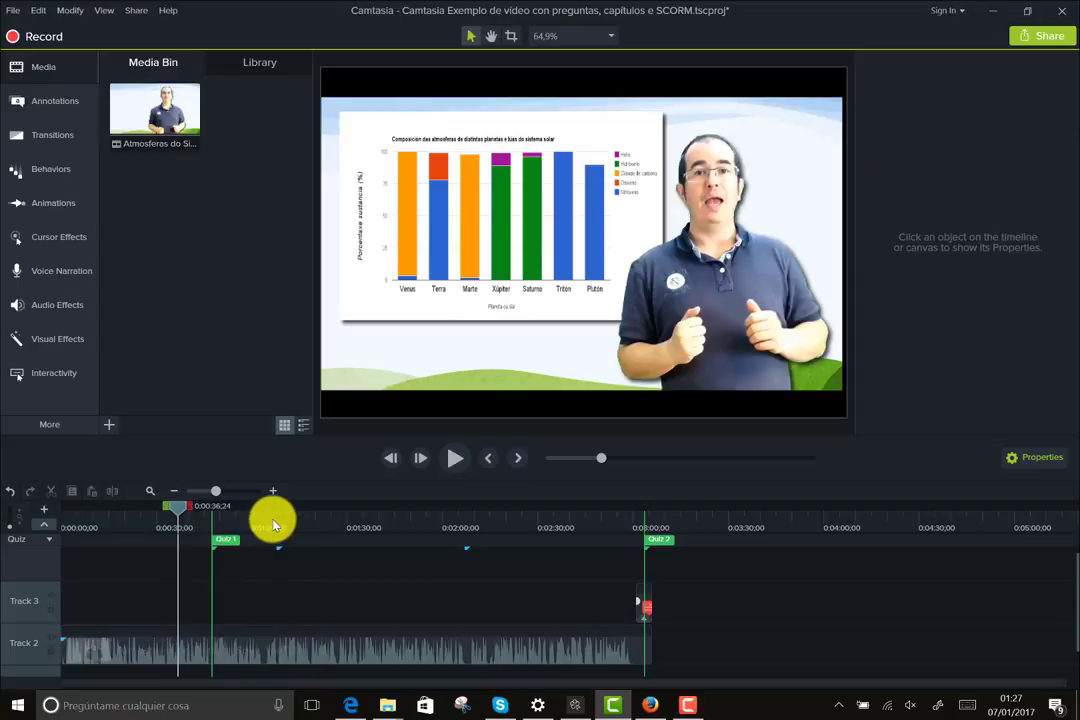
left_click(277, 546)
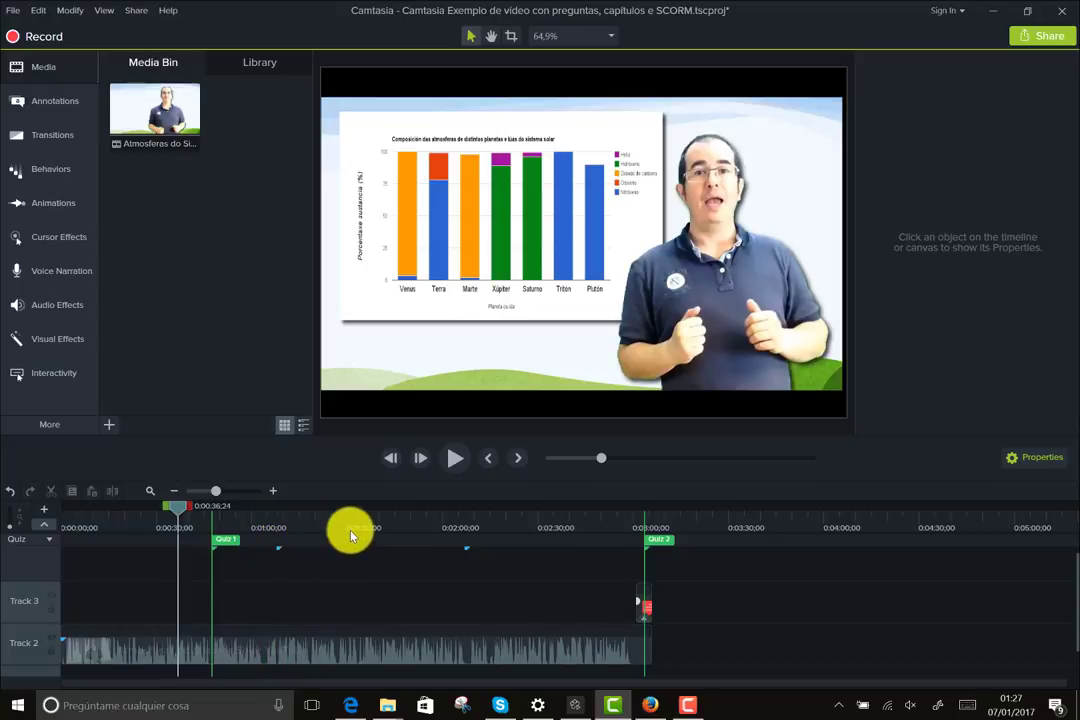
- Add and remove a trial Short Answer quiz at 1:18, then show Quiz 1's questions
left_click(310, 636)
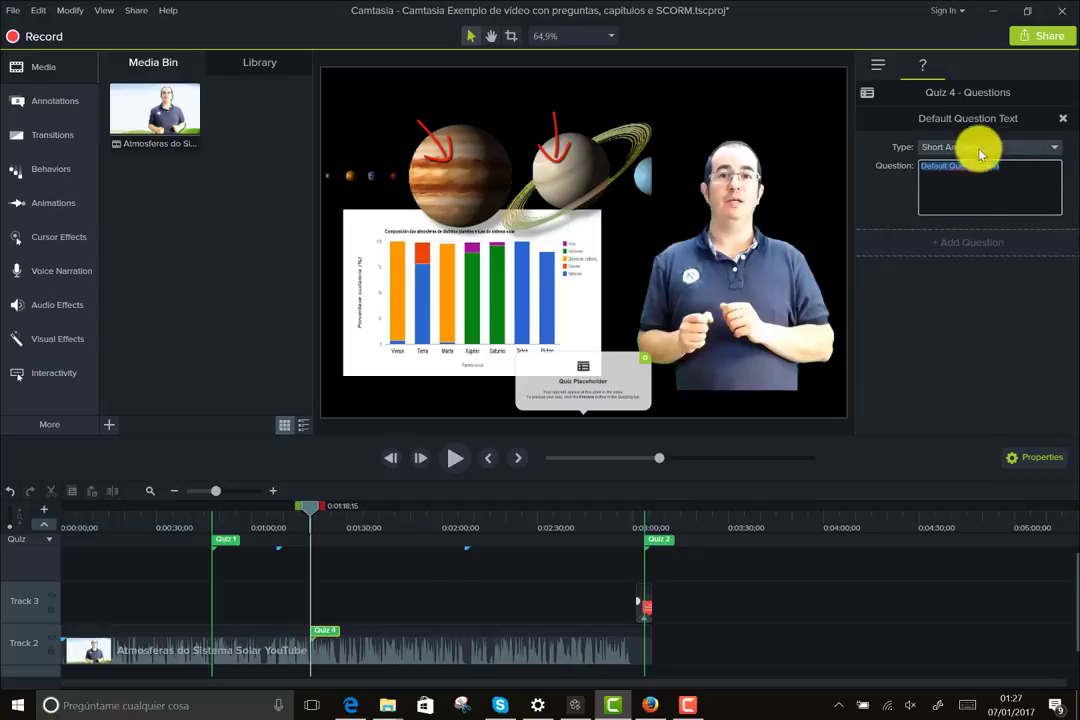
left_click(1012, 152)
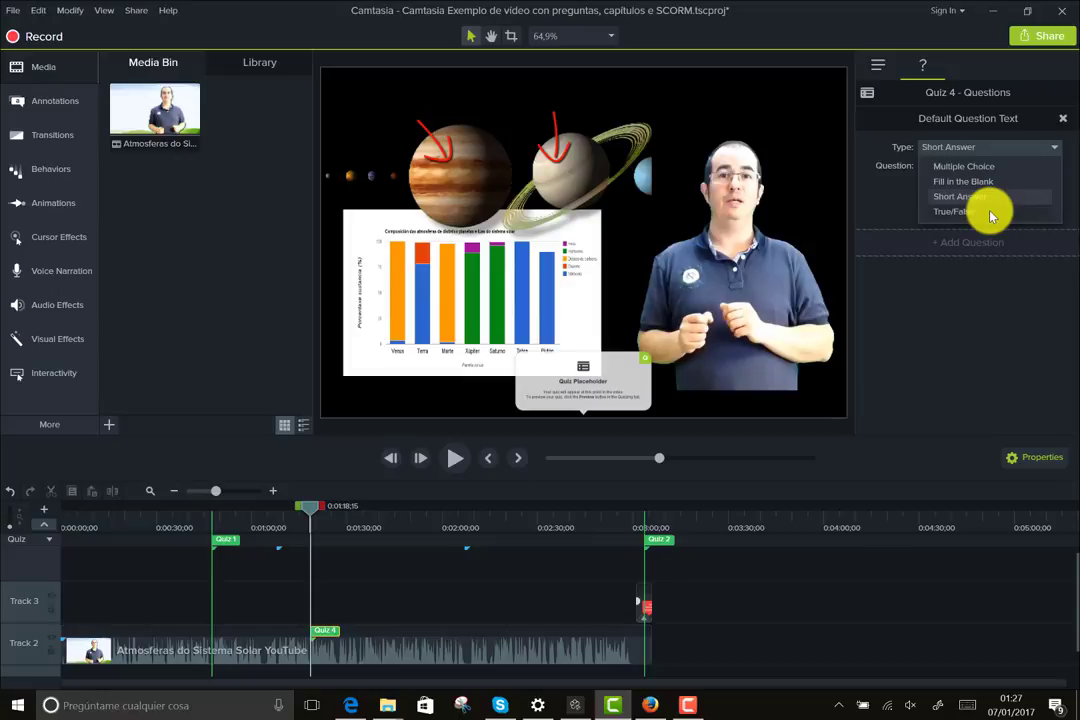
left_click(923, 359)
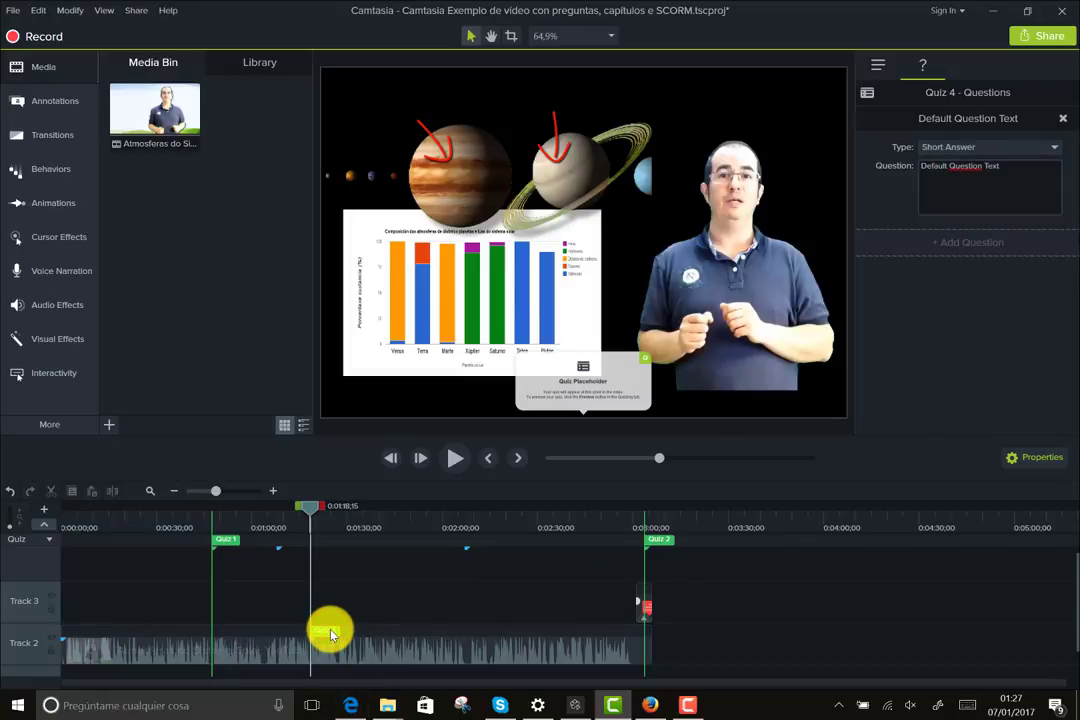
left_click(330, 632)
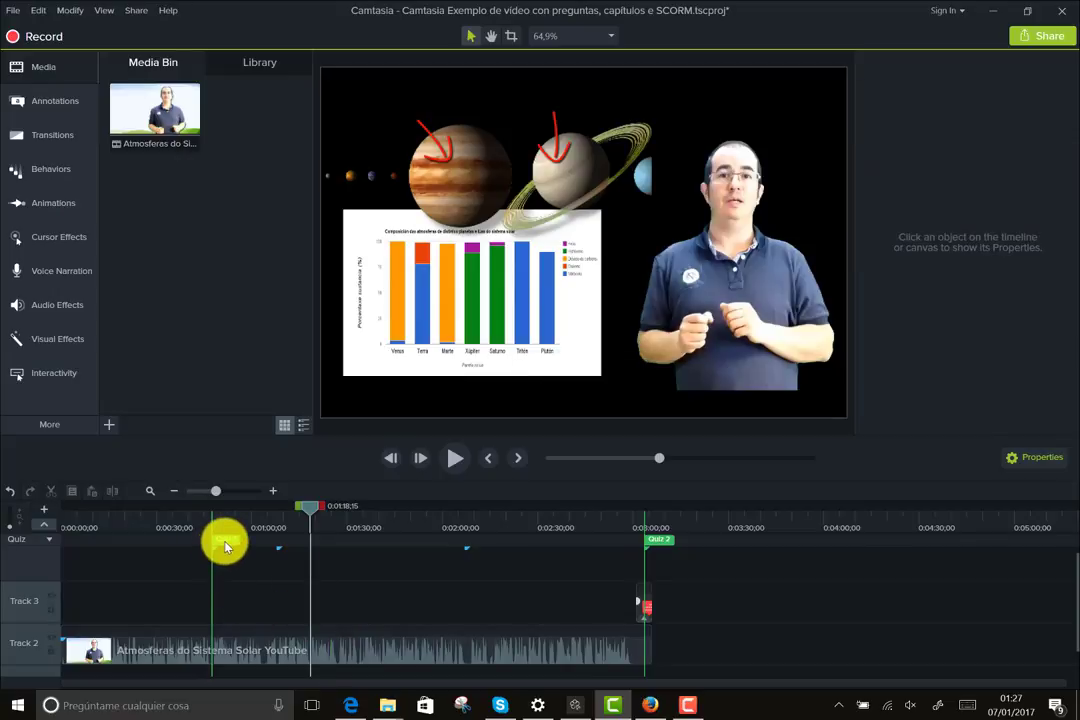
left_click(224, 545)
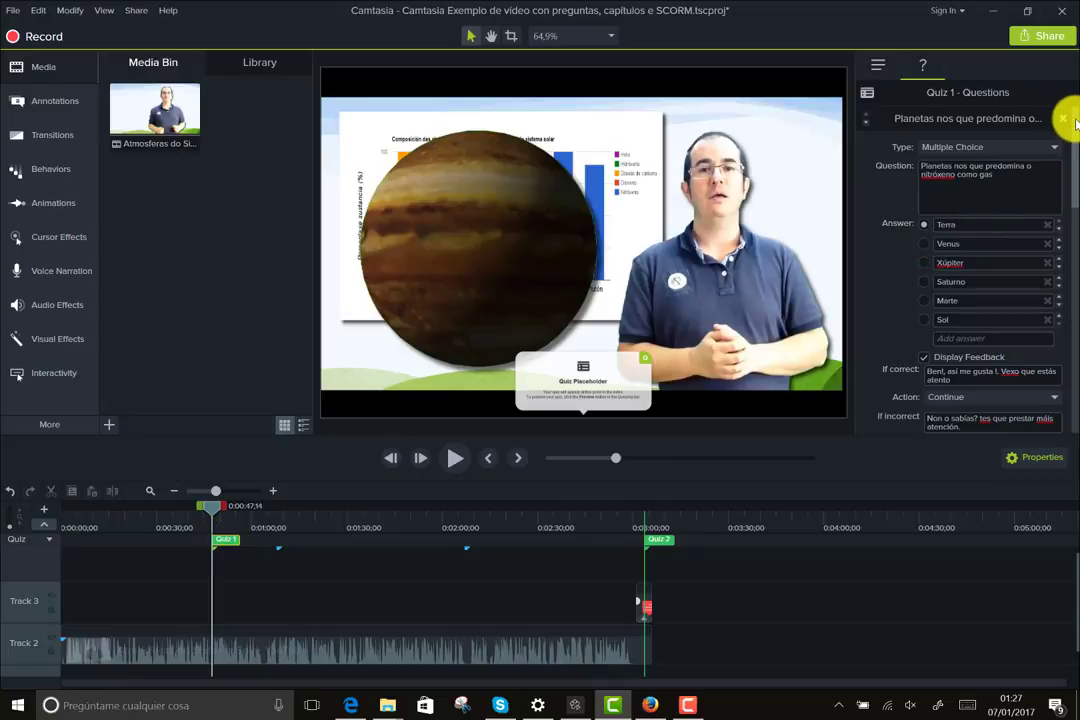
- Add Mercurio as a seventh answer below Sol, keeping Terra marked as correct
left_click_drag(1072, 120, 1073, 106)
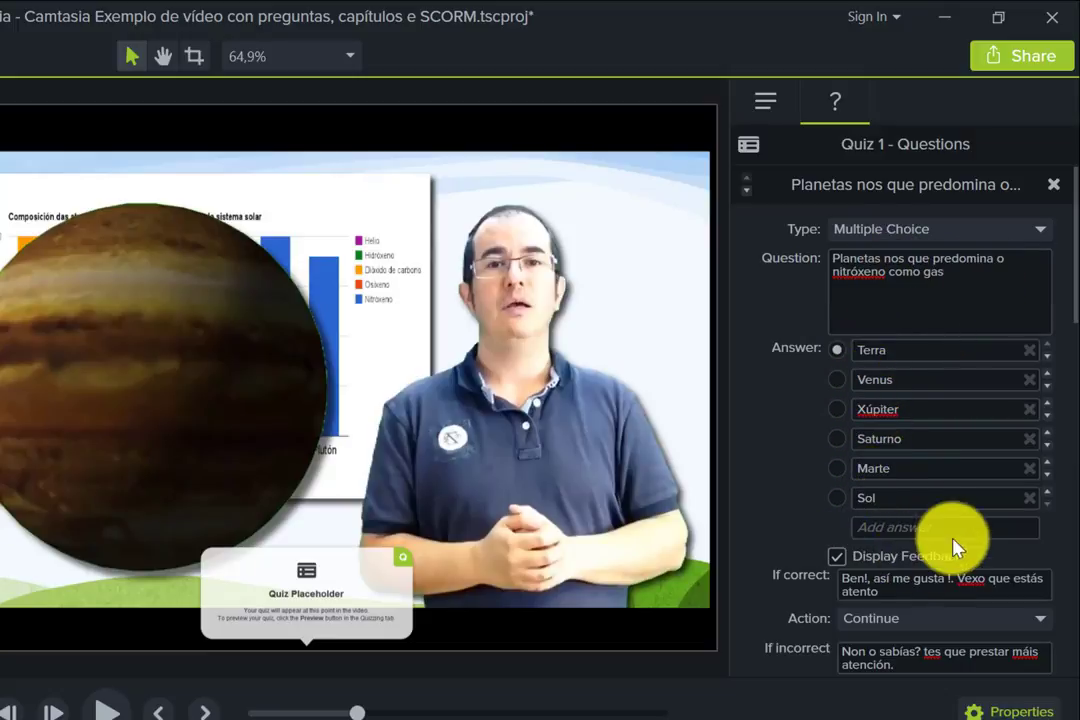
left_click(897, 533)
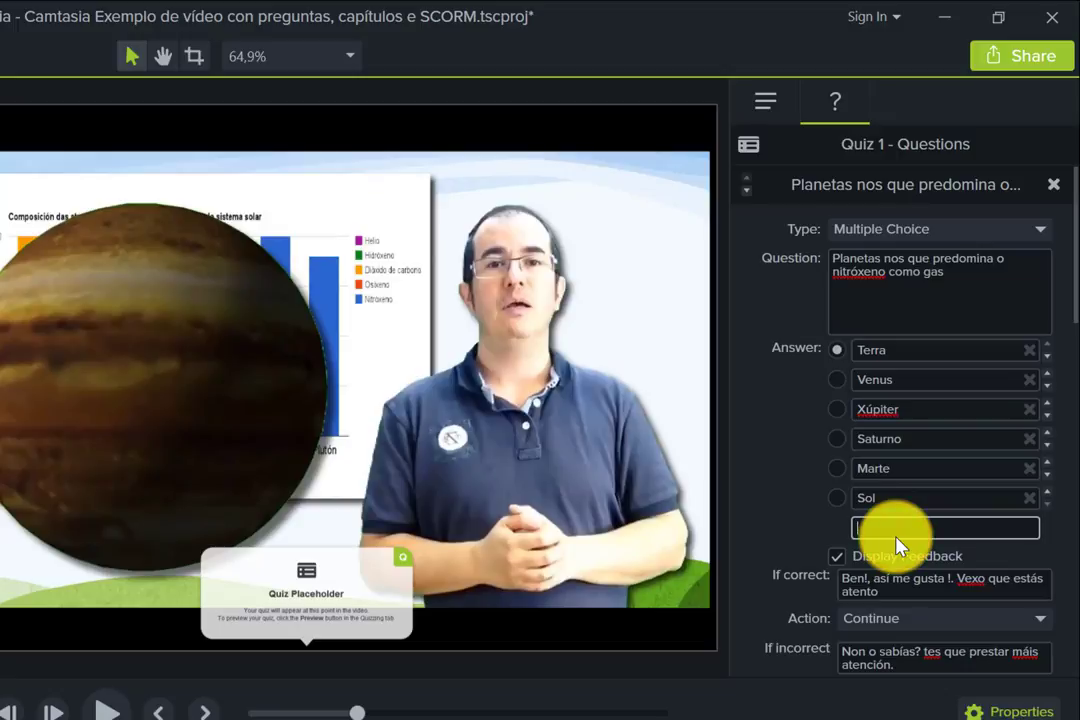
type("Mercurio")
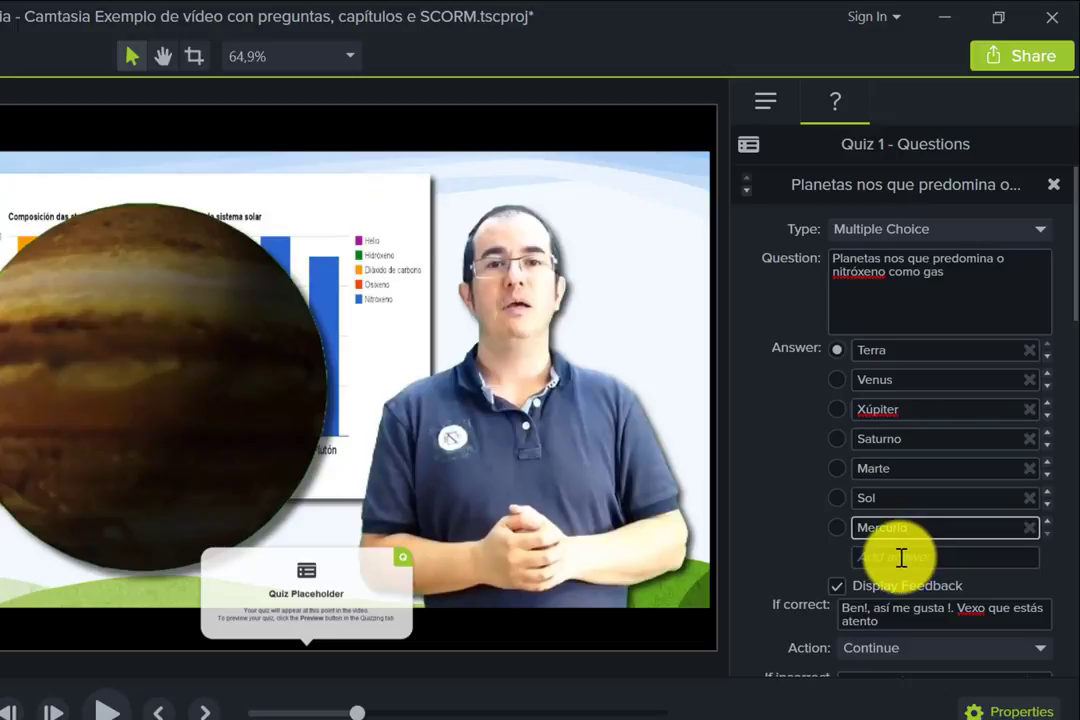
left_click(802, 569)
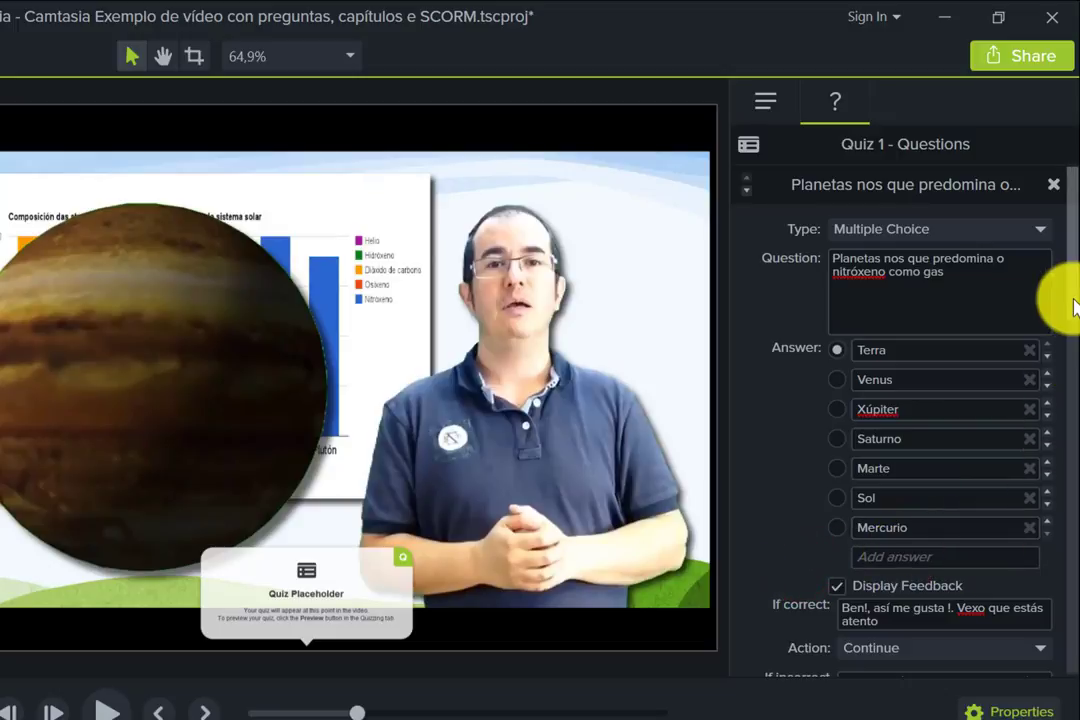
left_click(837, 349)
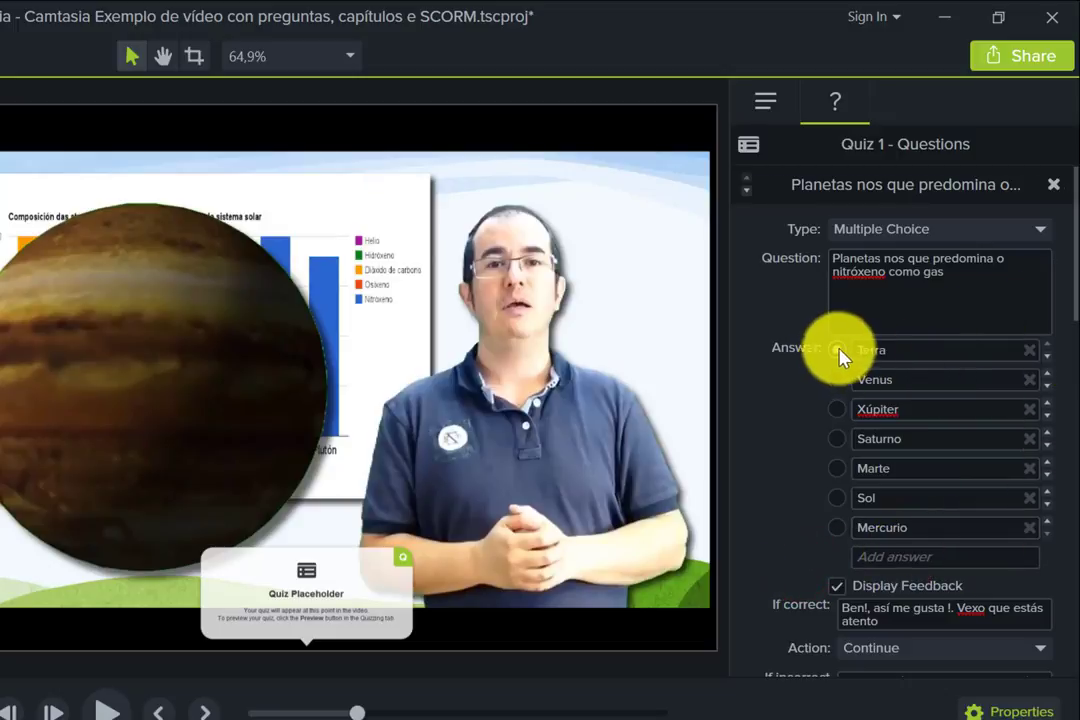
left_click_drag(1074, 306, 1072, 378)
- Scroll through Quiz 1's questions, toggling Display Feedback off and back on for the first
scroll(1072, 392, "down", 1)
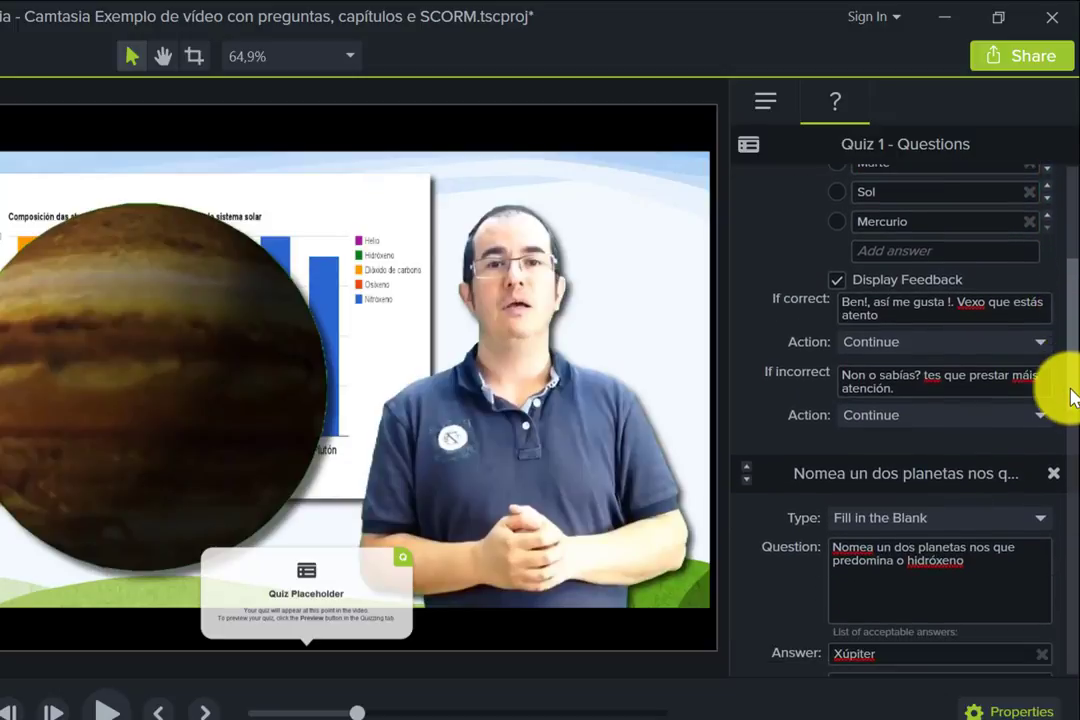
left_click(837, 282)
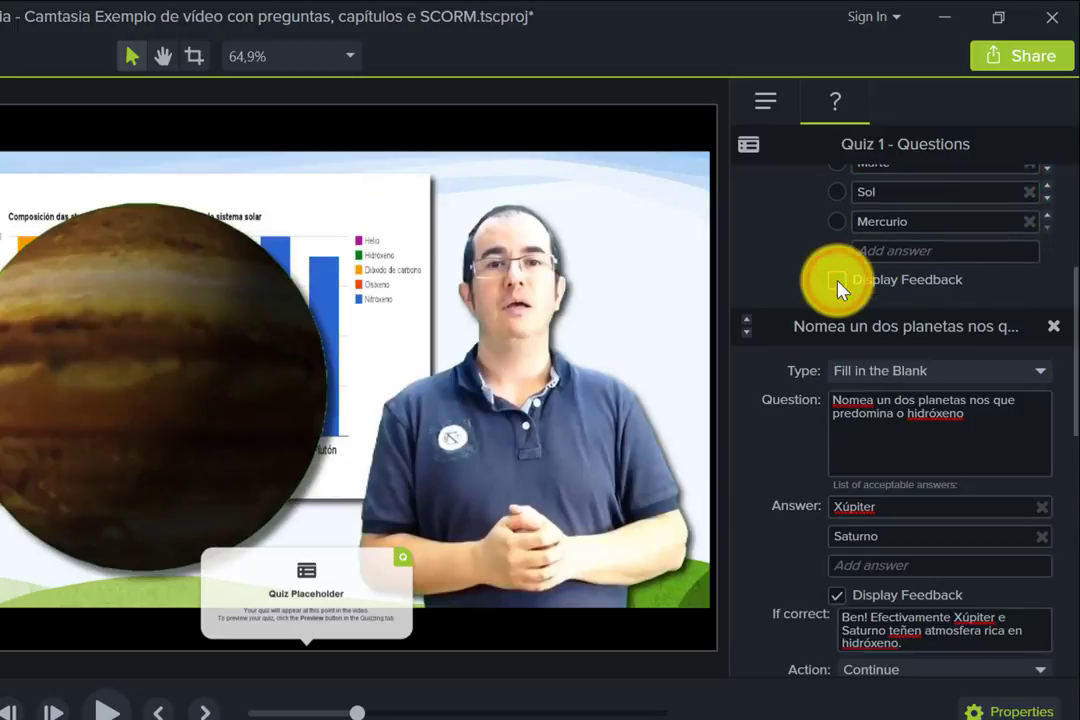
left_click(837, 282)
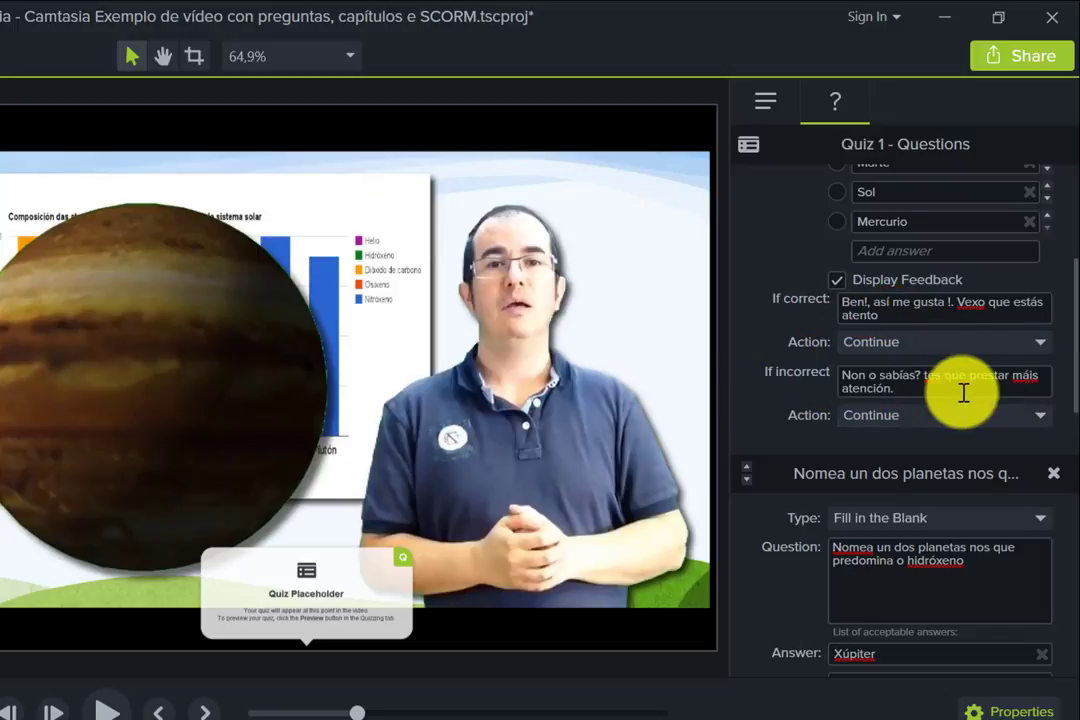
left_click_drag(1077, 345, 1065, 445)
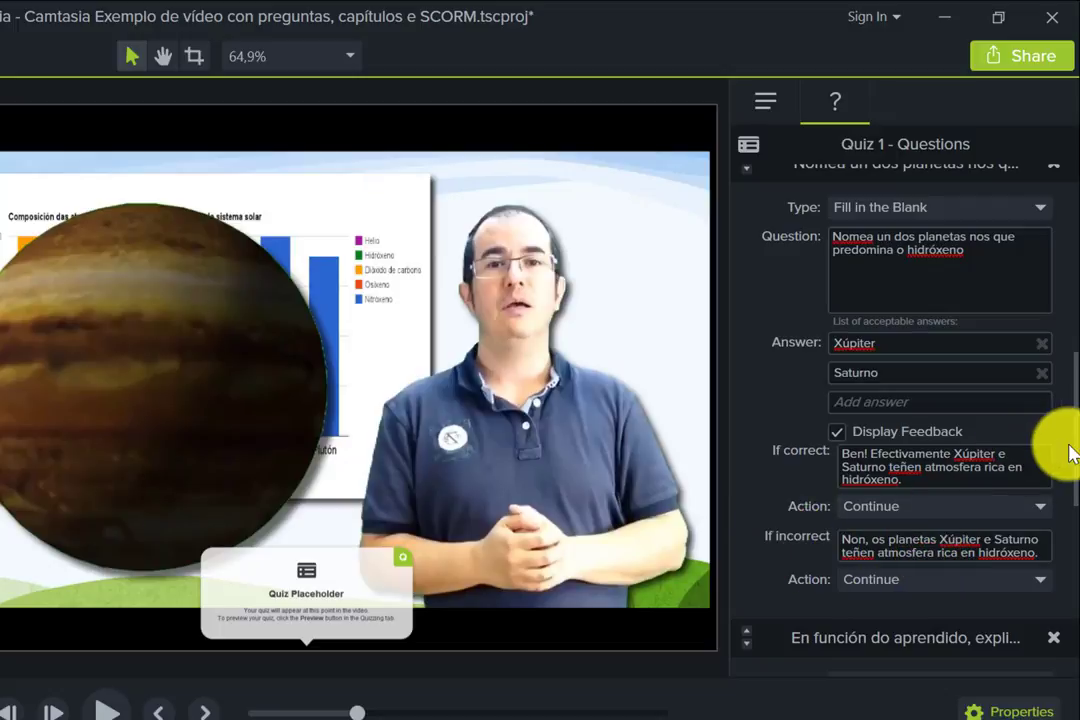
left_click_drag(1070, 455, 1072, 490)
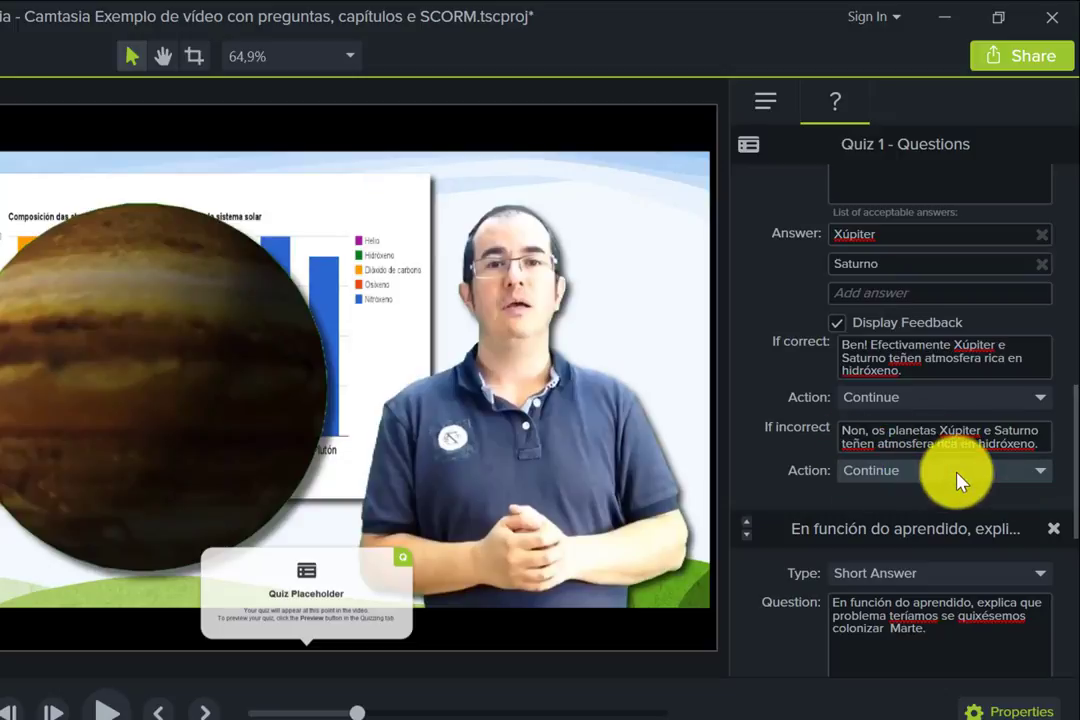
left_click_drag(1072, 428, 1072, 492)
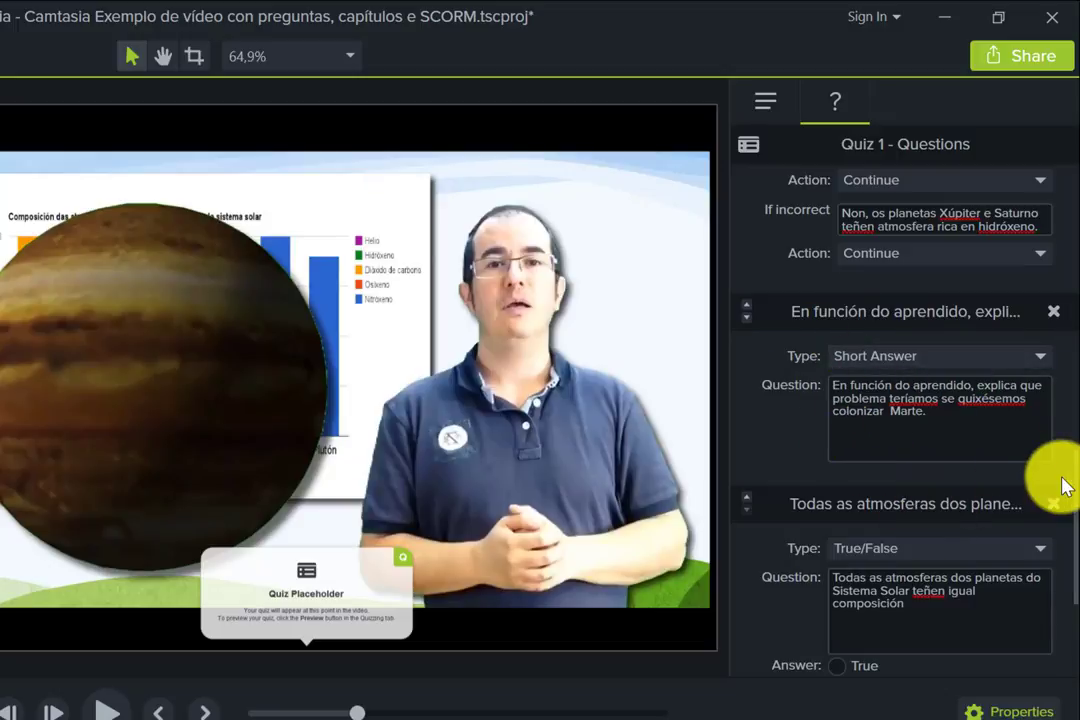
left_click_drag(1070, 477, 1061, 559)
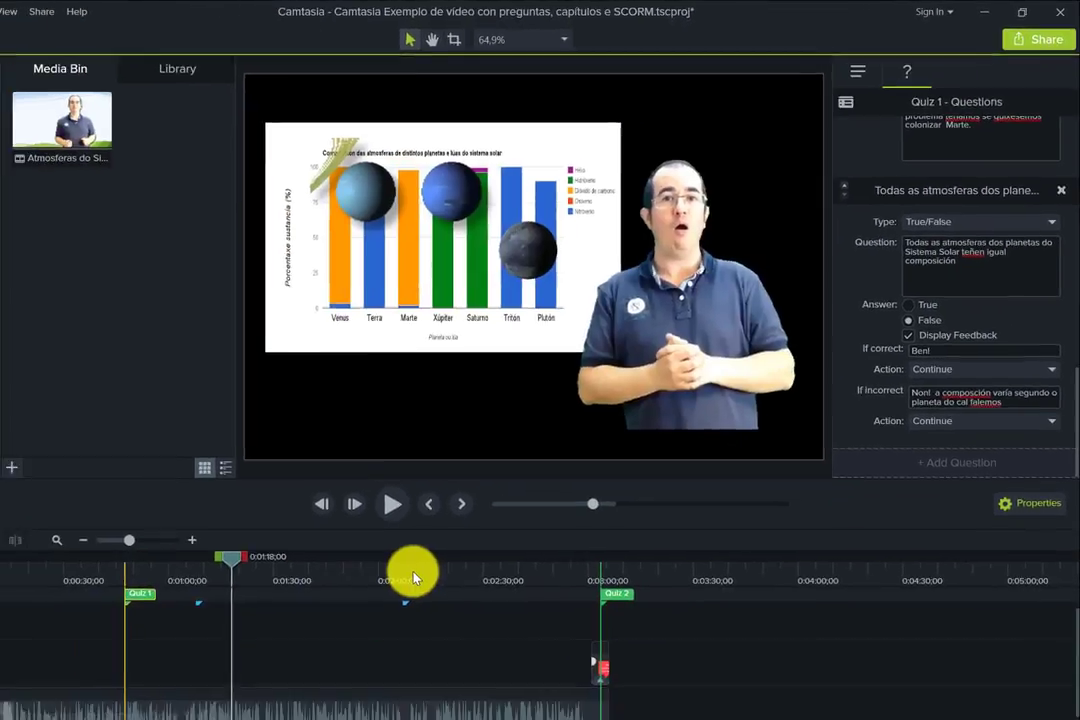
- Show Quiz 2's fill-in-the-blank question, with the playhead around 0:02:47
left_click(474, 527)
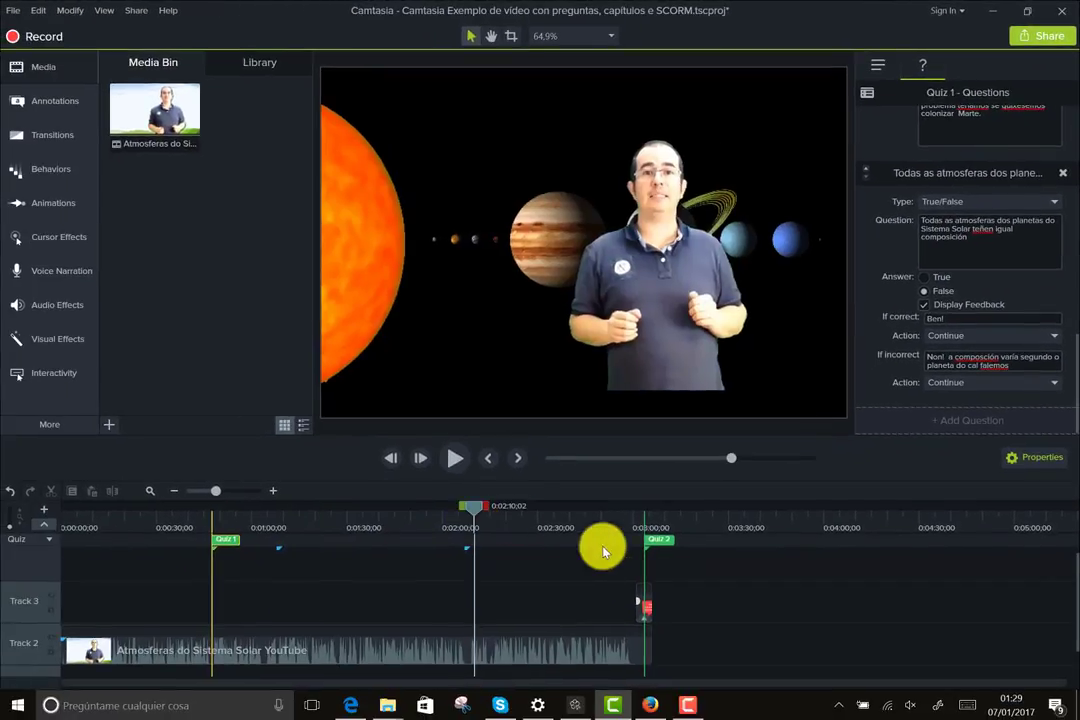
left_click(658, 543)
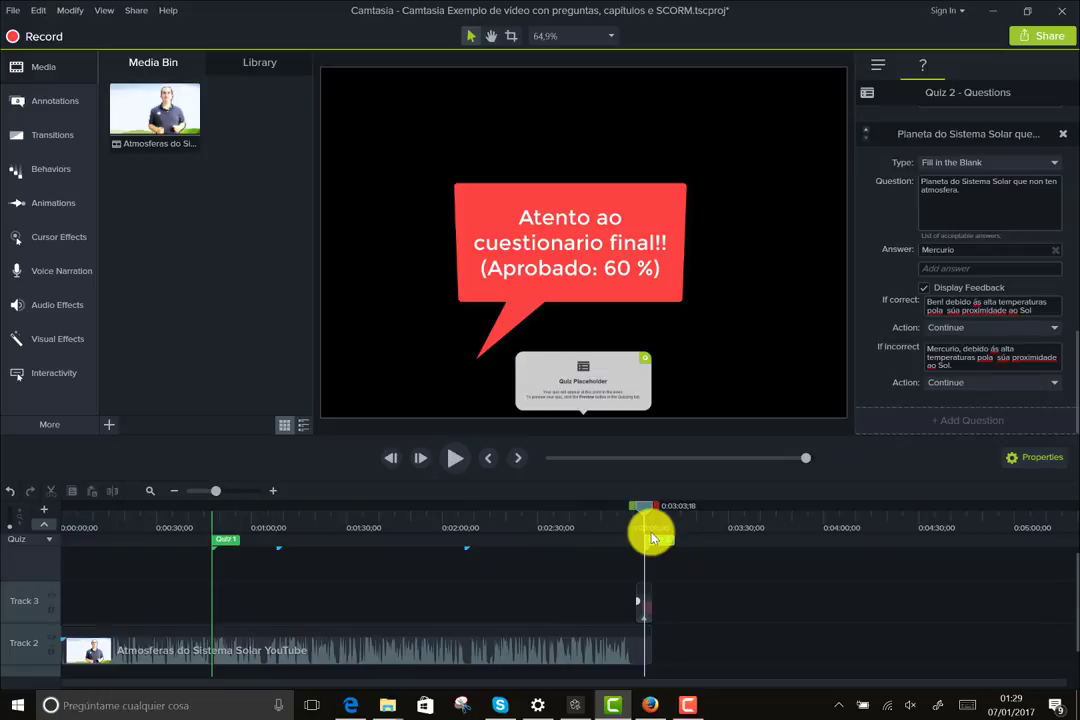
left_click_drag(644, 508, 585, 500)
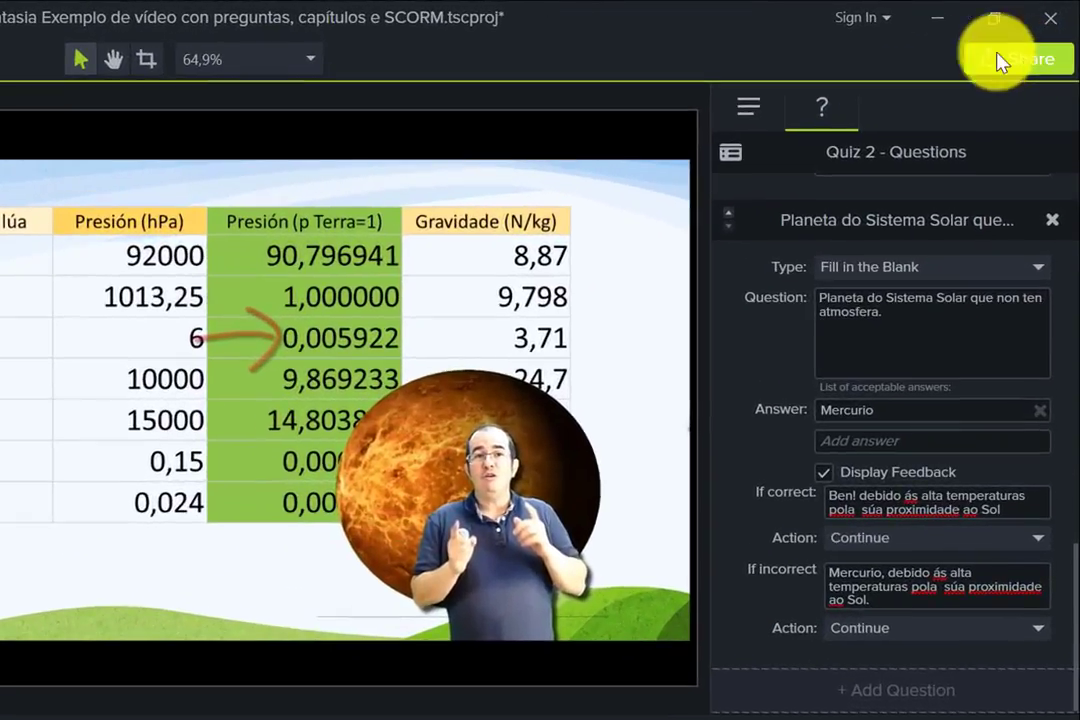
- Produce a local file using the MP4 with Smart Player (up to 480p) preset
left_click(1027, 60)
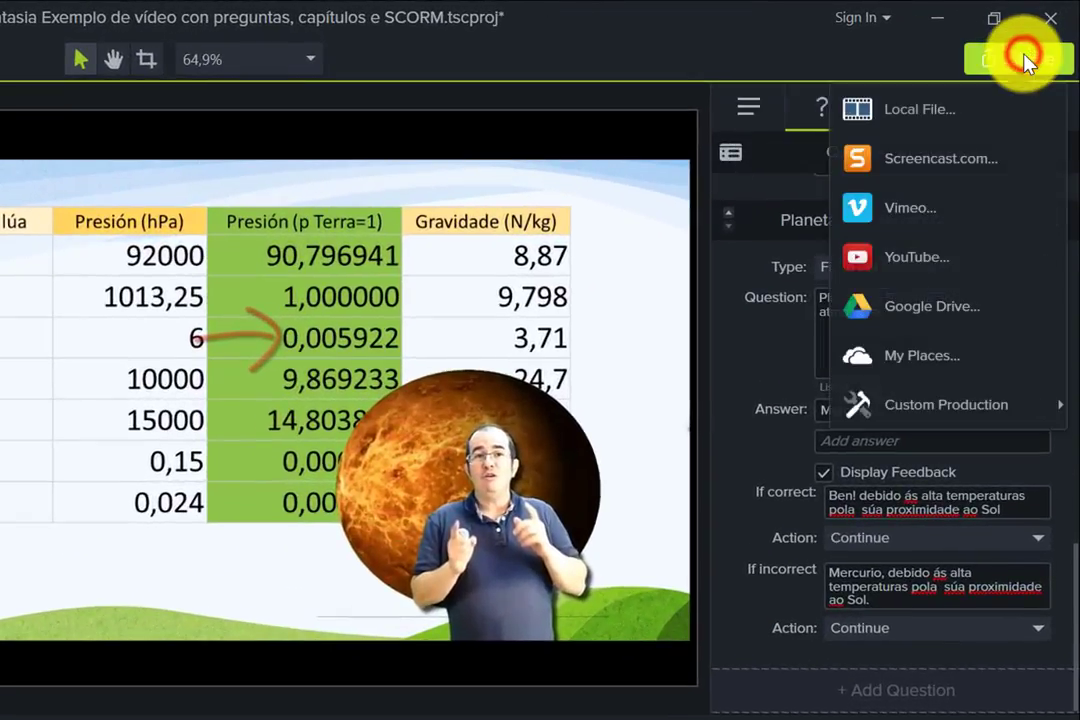
left_click(903, 112)
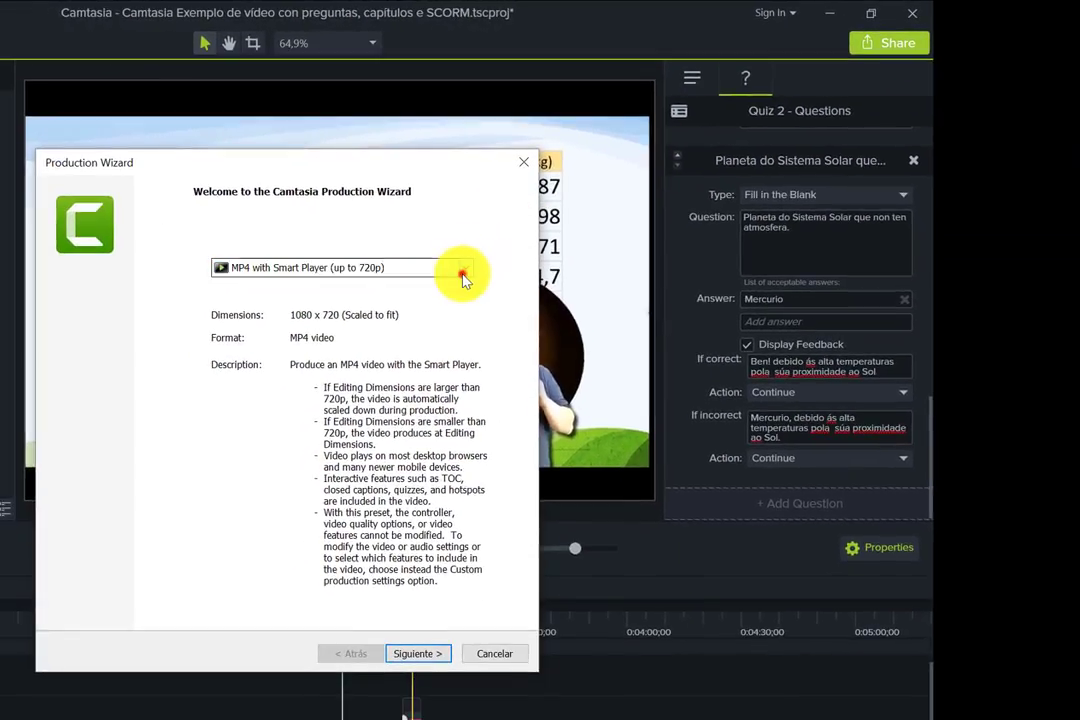
left_click(463, 272)
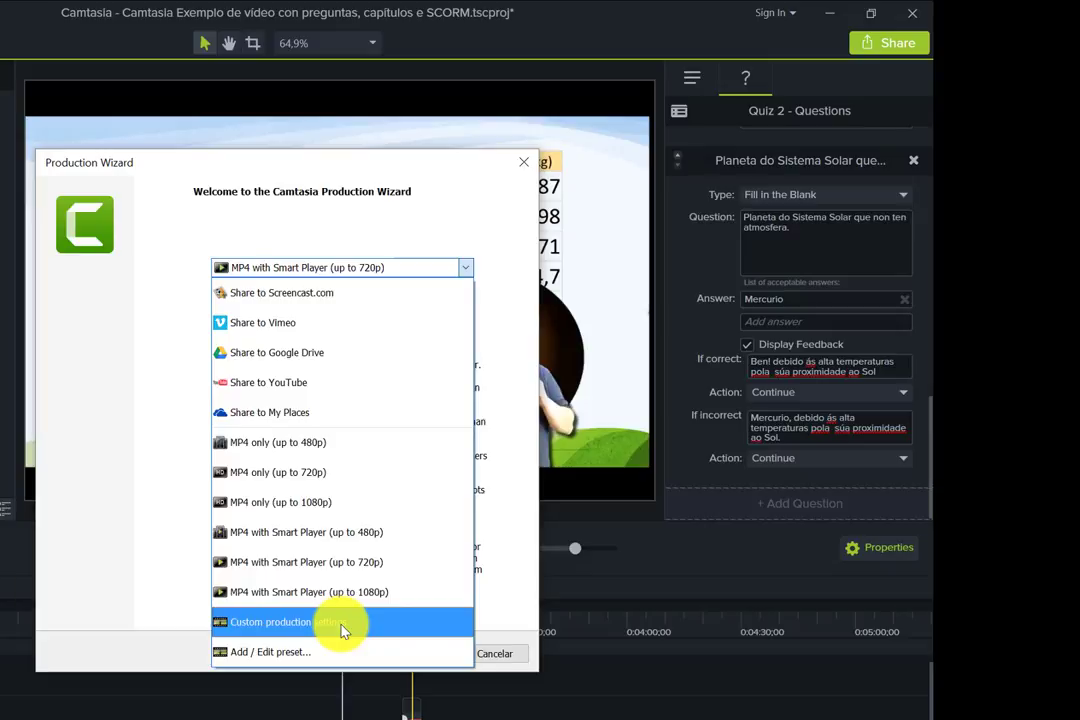
left_click(310, 532)
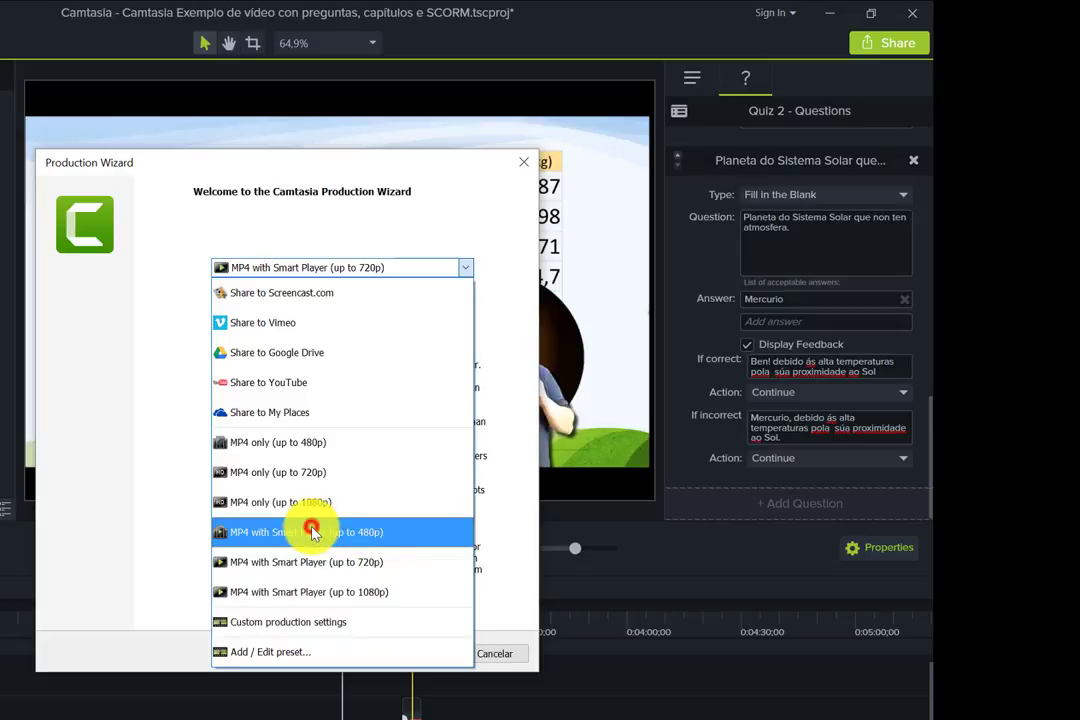
left_click(415, 654)
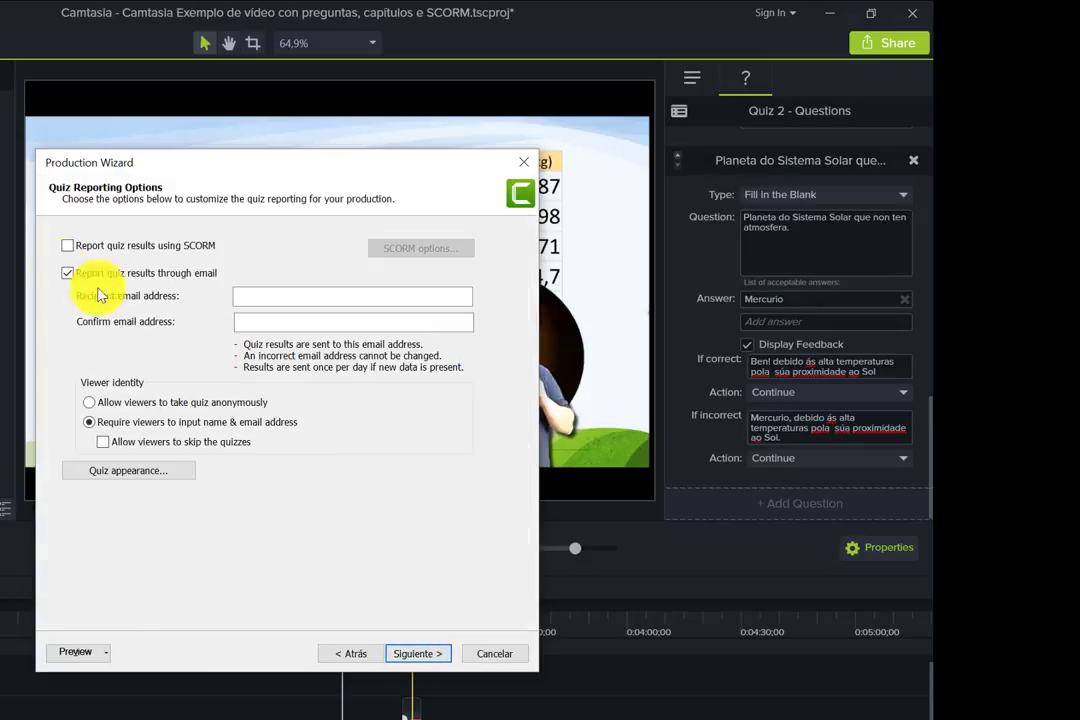
- Switch quiz reporting from email to SCORM and open the SCORM manifest options
left_click(67, 274)
left_click(67, 274)
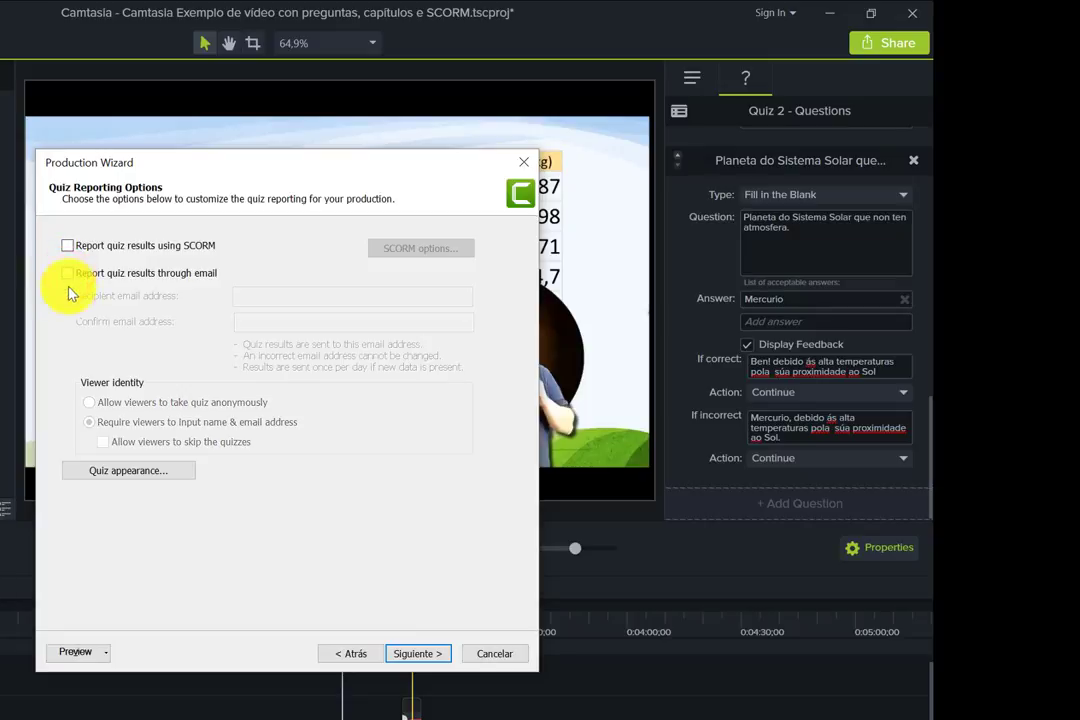
left_click(68, 246)
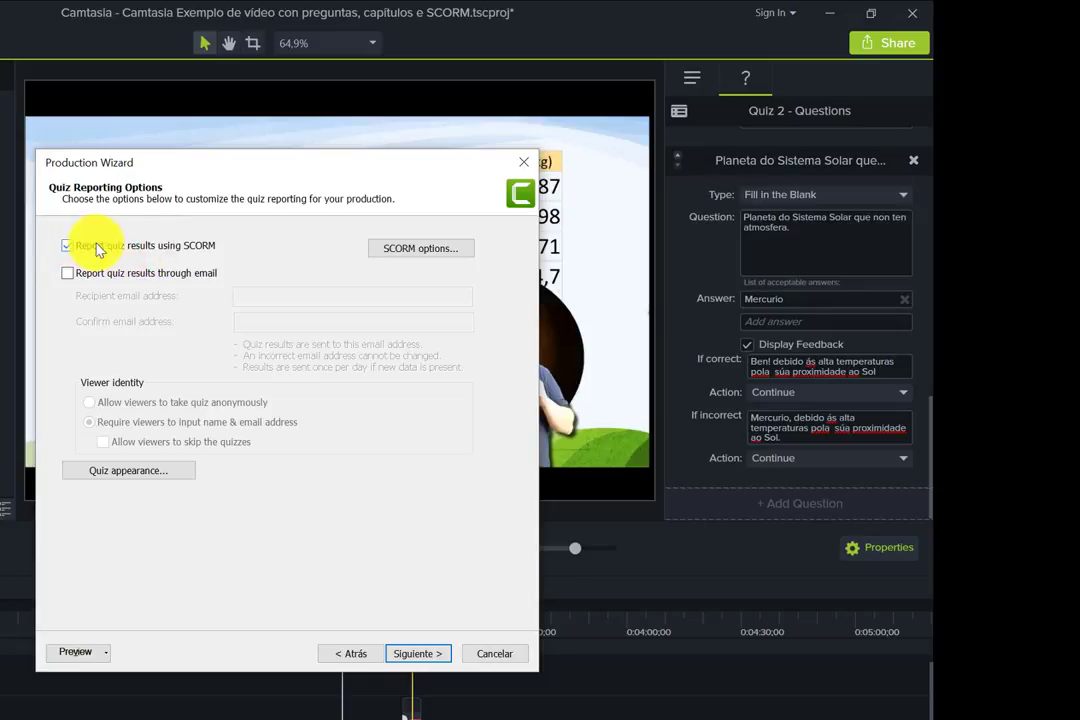
left_click(418, 250)
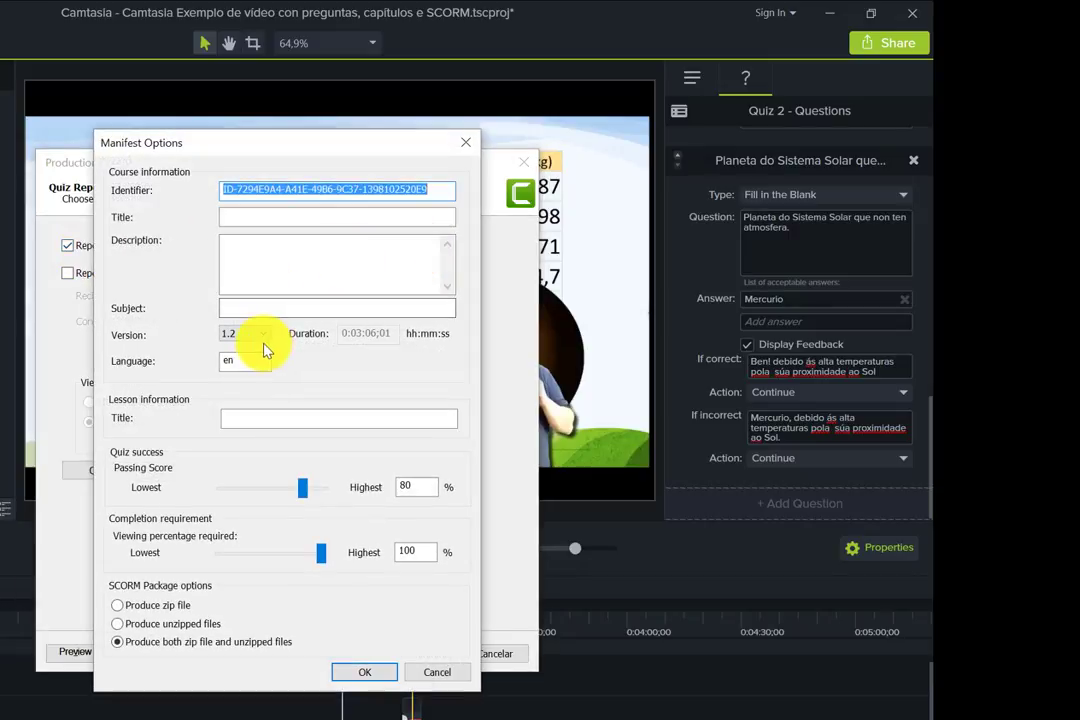
- Enter course title 'Atmosferas do Sistema Solar' and keep SCORM version 1.2
left_click(259, 217)
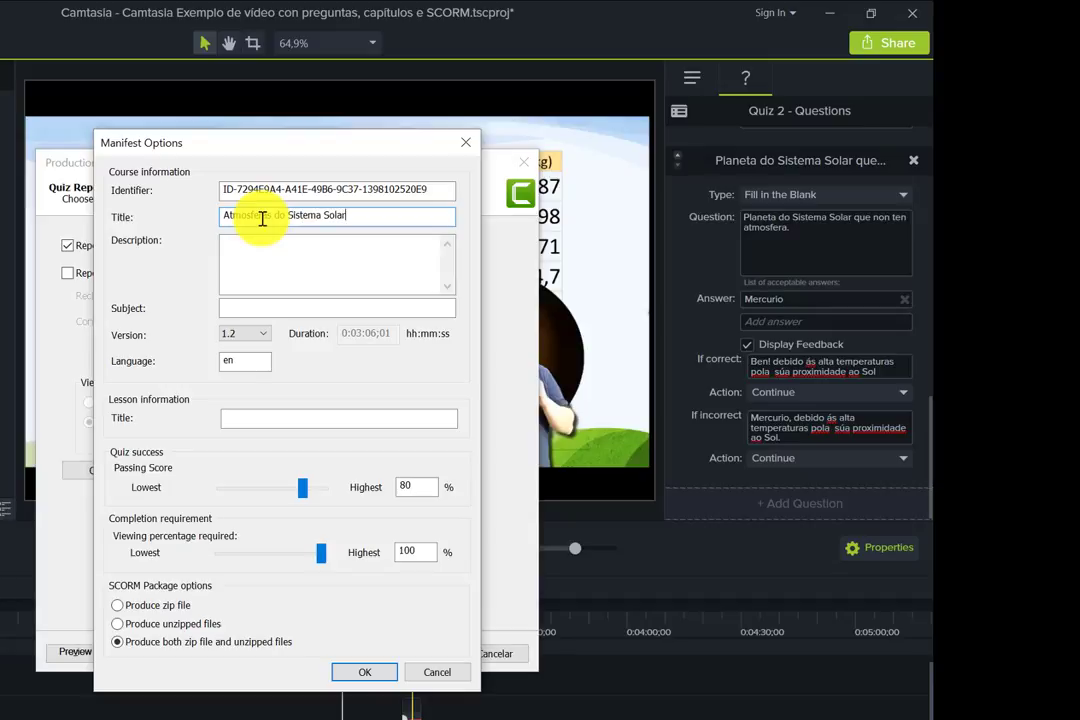
left_click(256, 248)
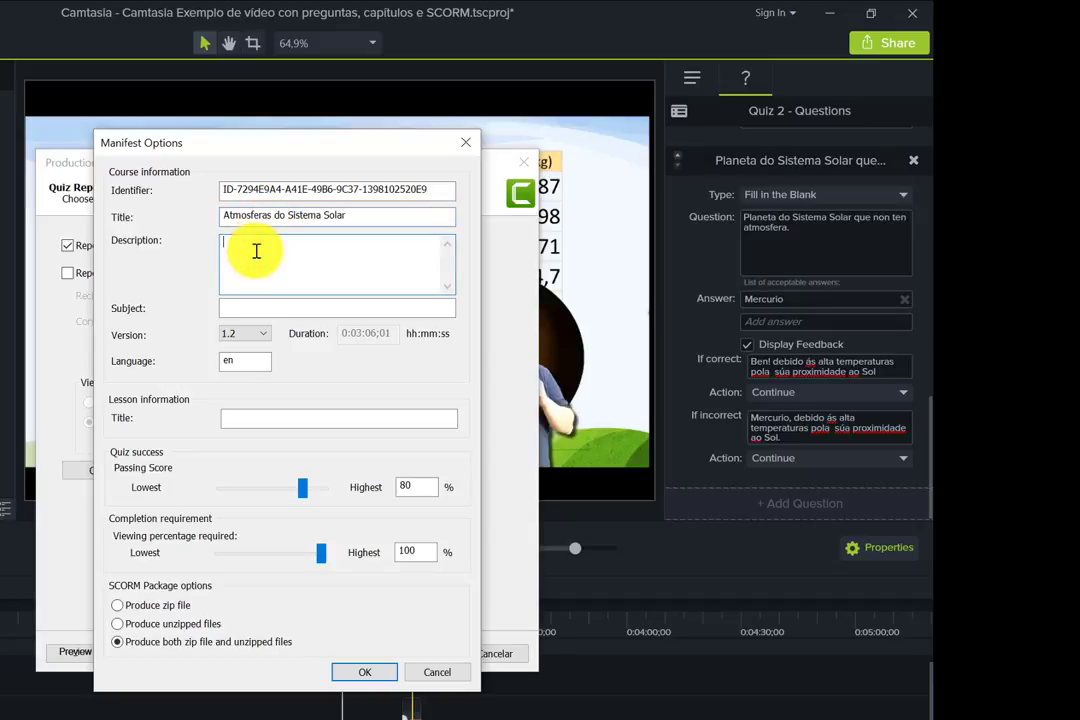
left_click(236, 309)
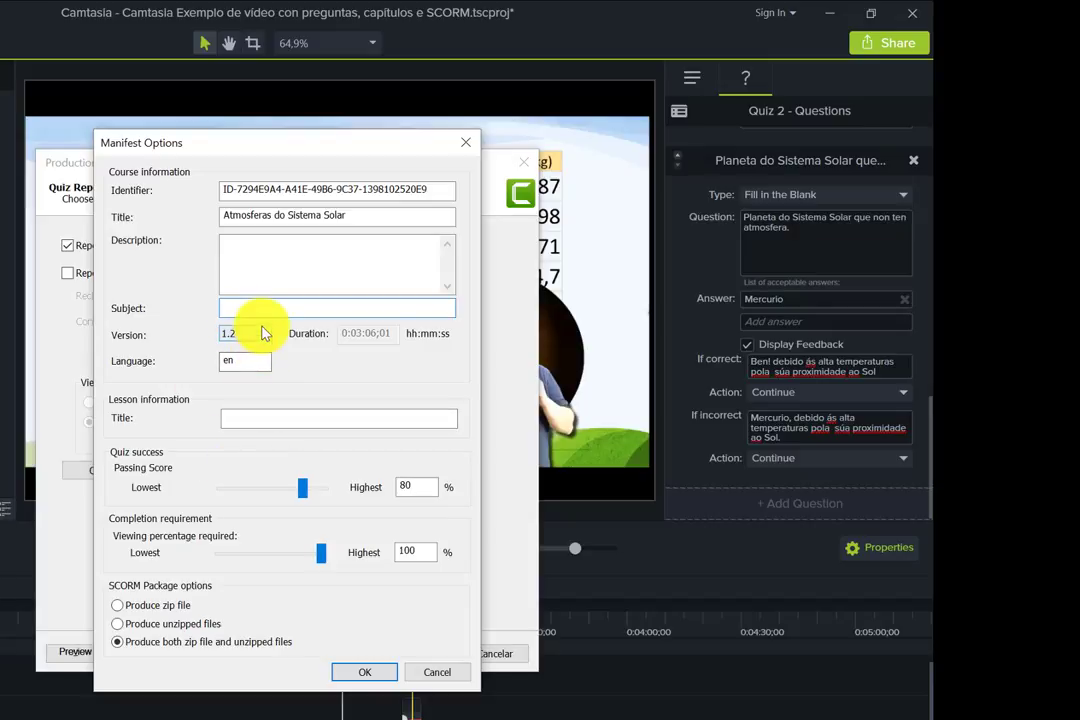
left_click(261, 333)
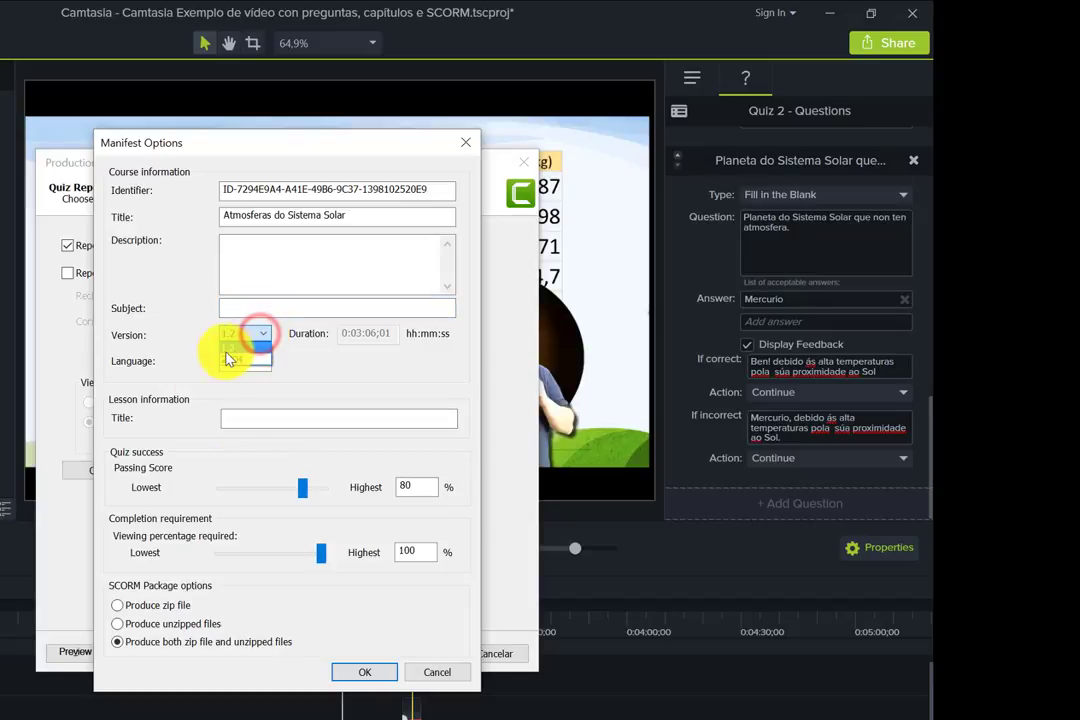
left_click(239, 354)
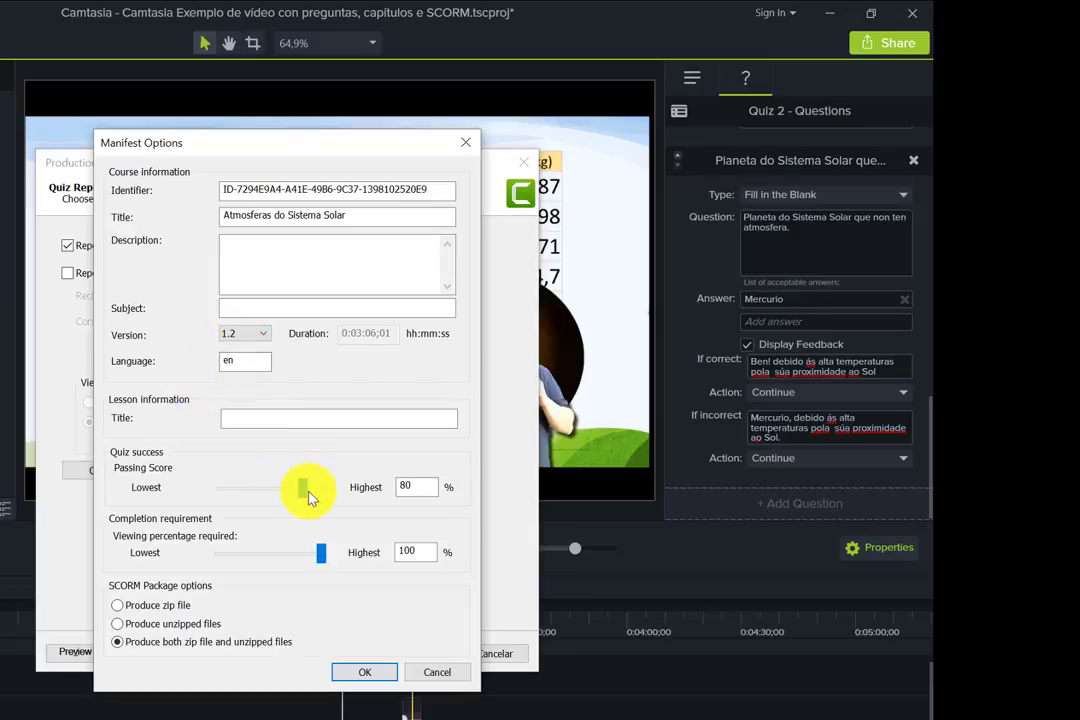
- Set a 60% passing score and 81% required viewing, and package the SCORM output as a zip only
left_click_drag(301, 492, 272, 489)
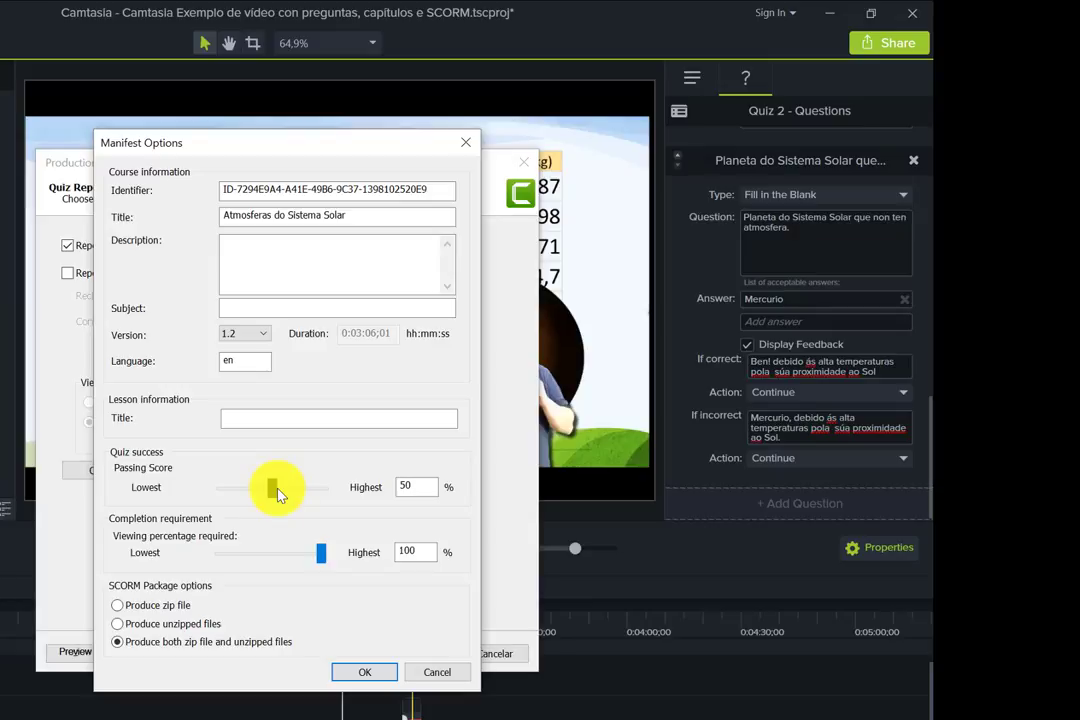
left_click_drag(278, 493, 284, 494)
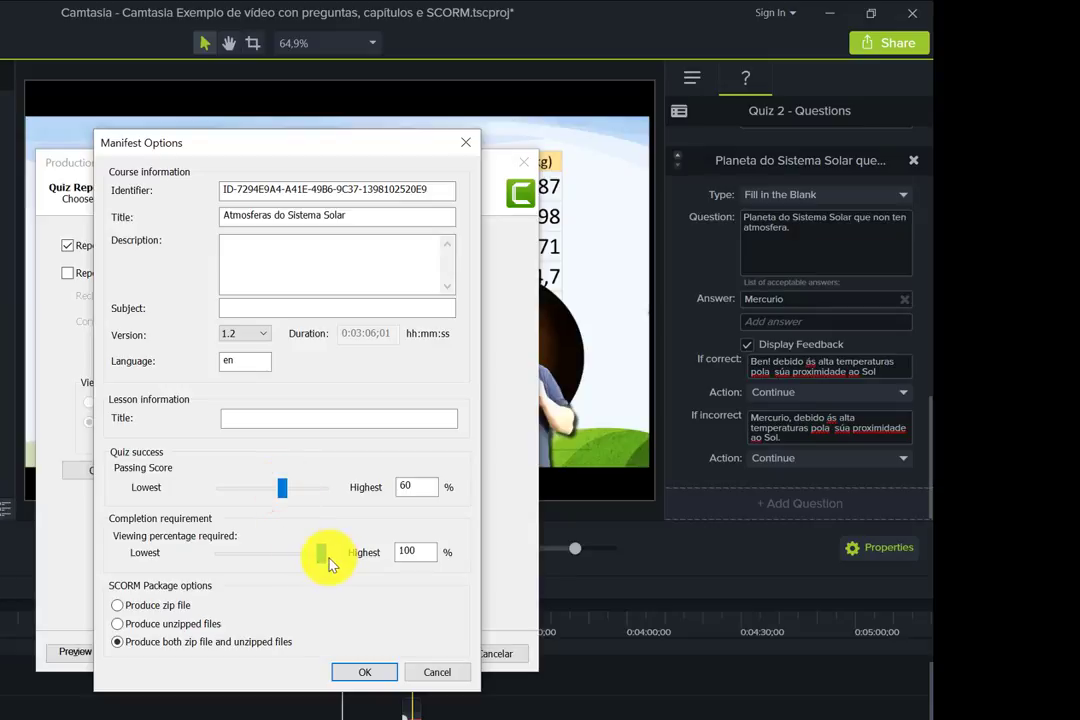
left_click_drag(321, 556, 281, 556)
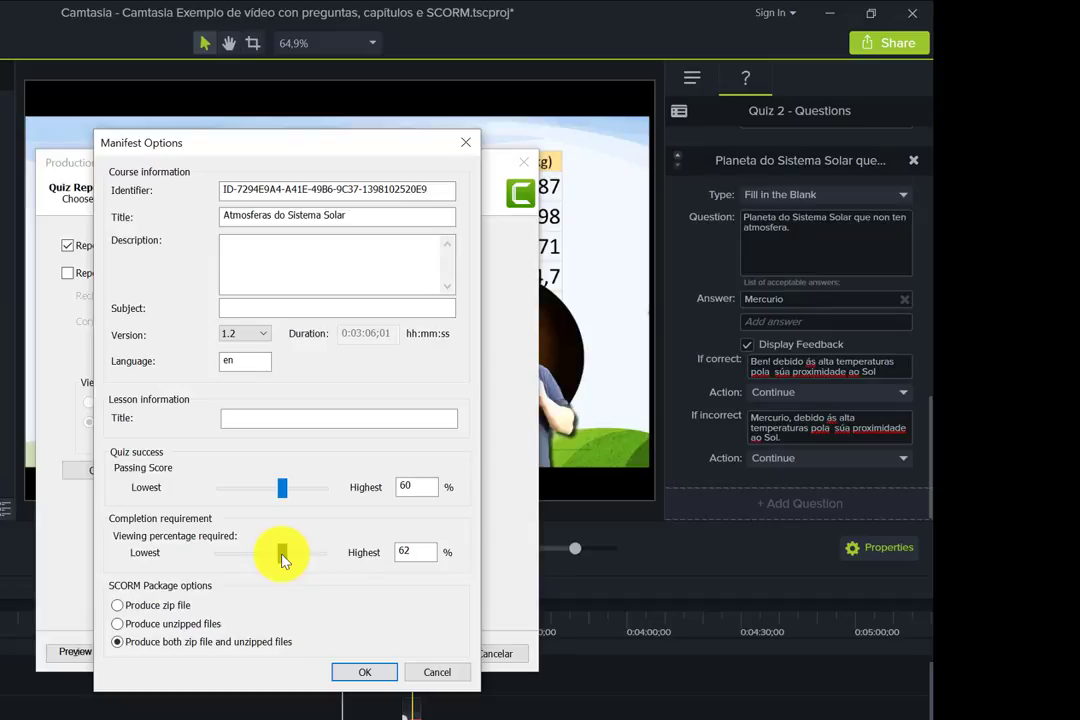
left_click_drag(282, 560, 304, 568)
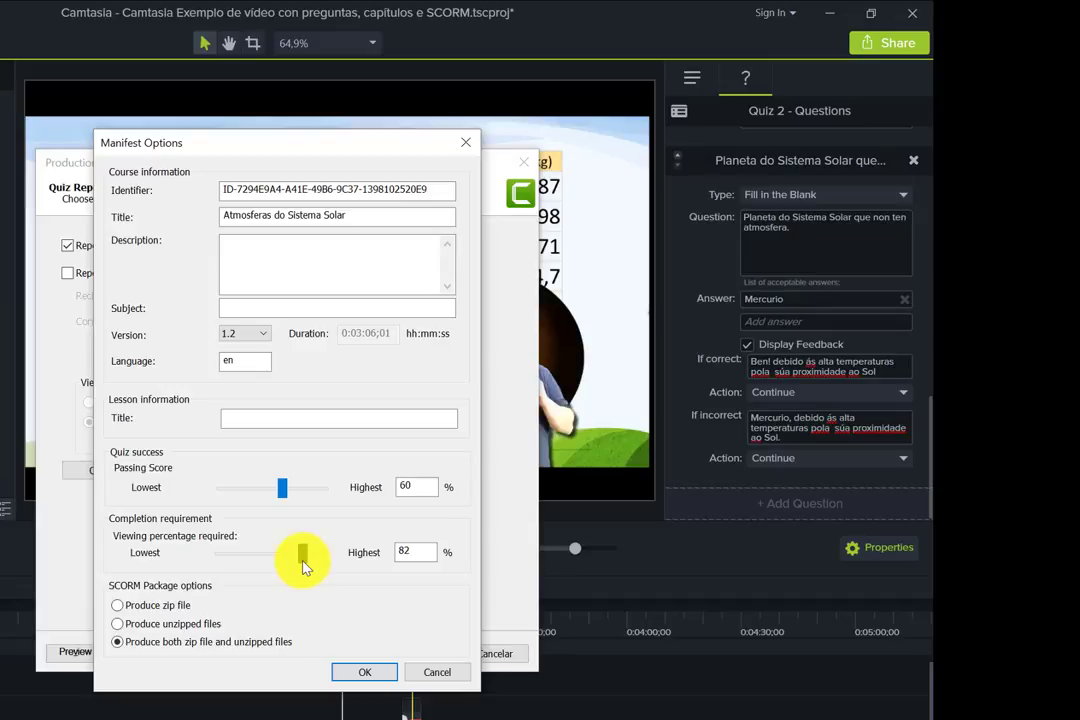
left_click_drag(304, 566, 333, 569)
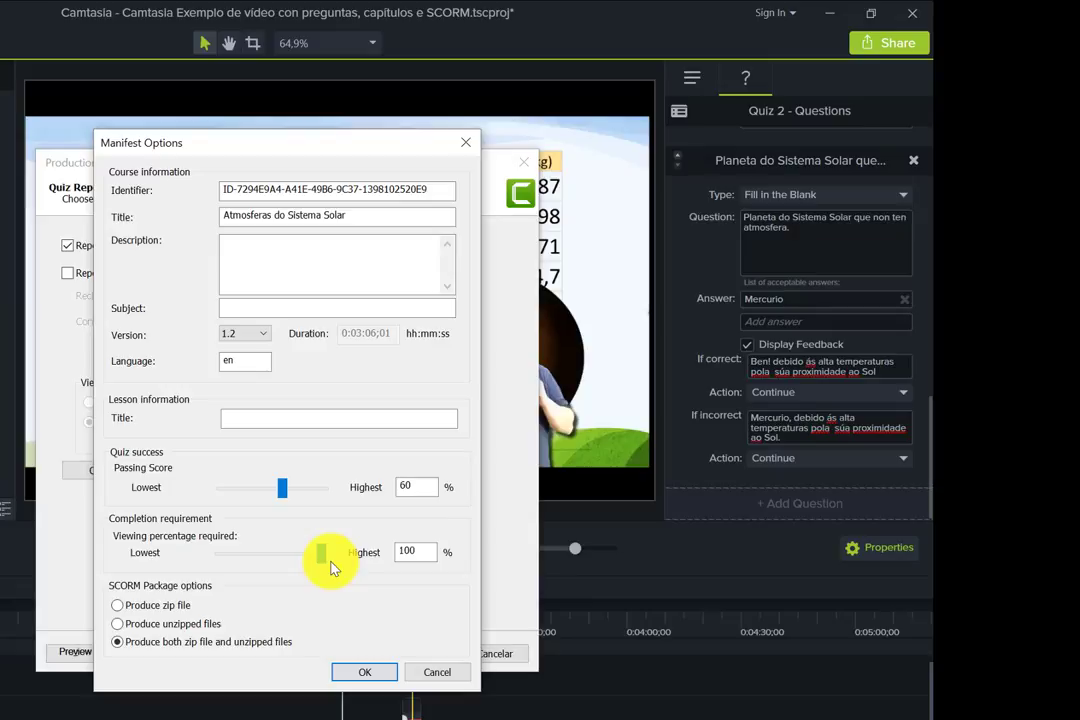
left_click_drag(322, 556, 305, 565)
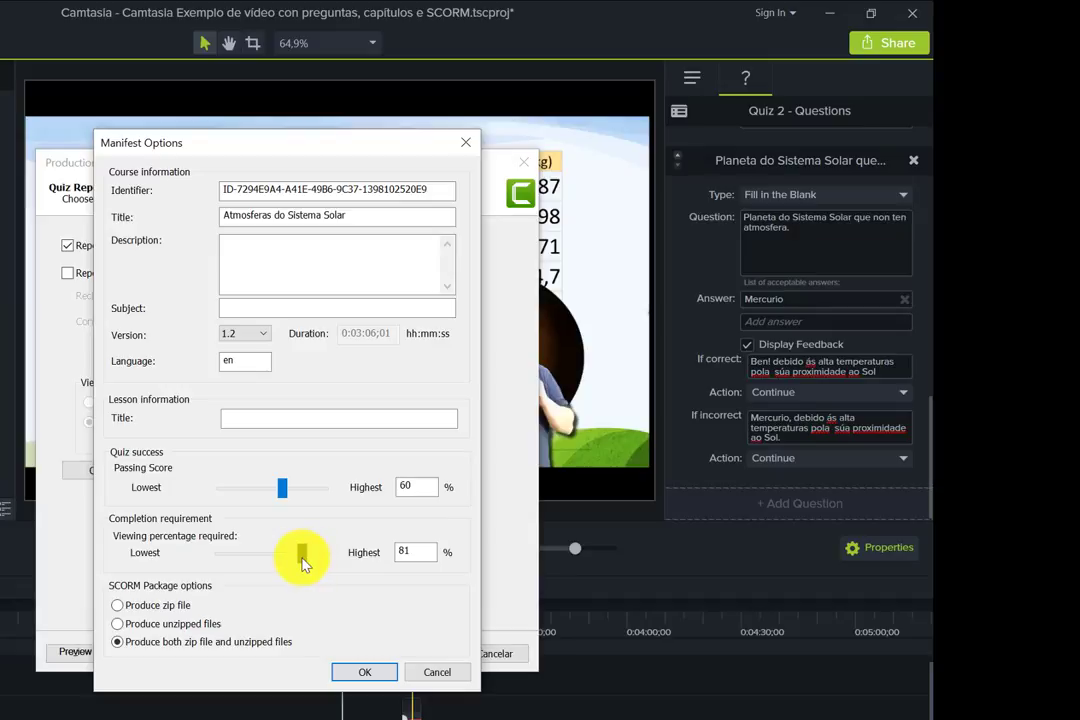
left_click(117, 605)
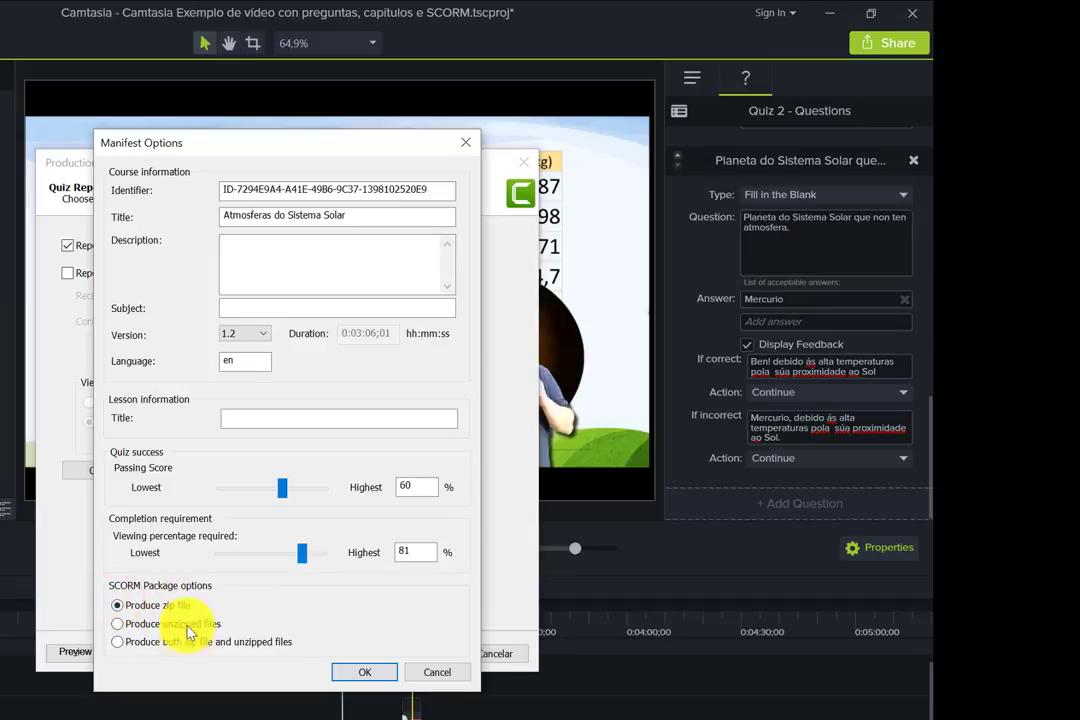
left_click(364, 673)
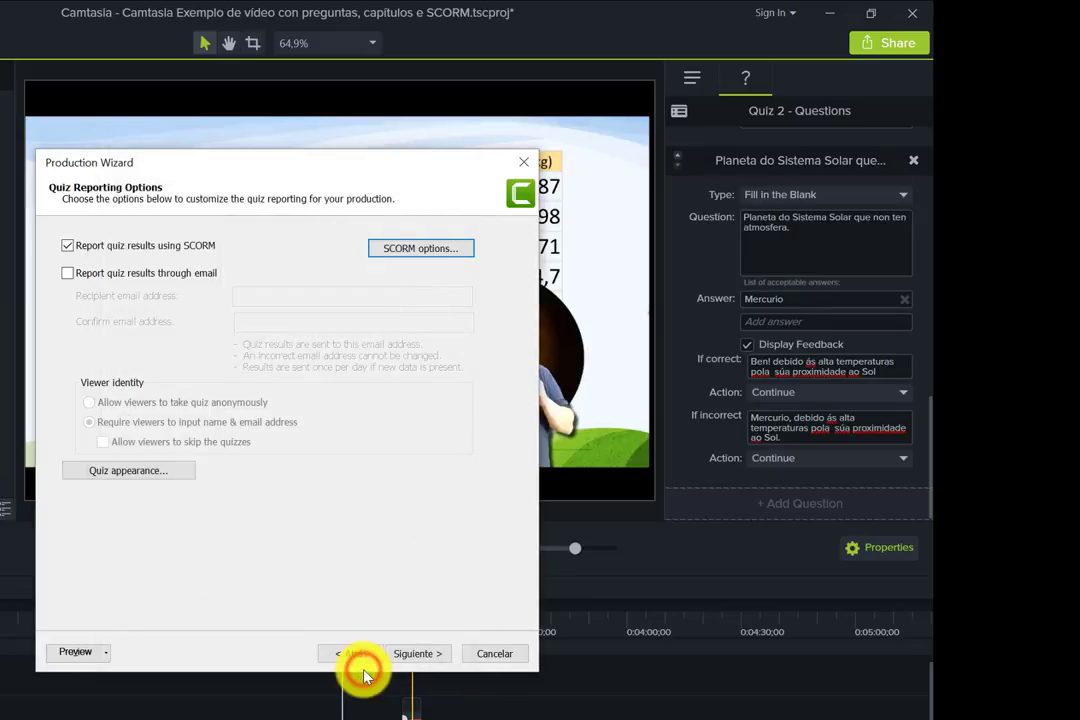
- Relabel the start-quiz button 'Fai o cuestionario agora', keeping last-section replay enabled
left_click(140, 472)
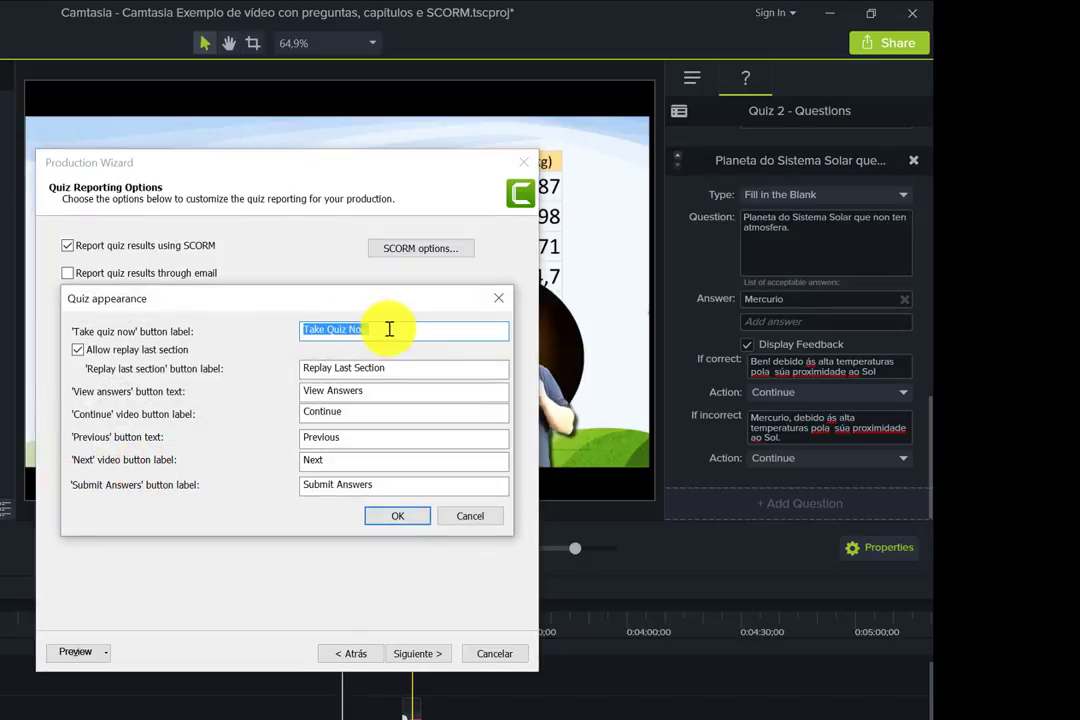
left_click_drag(388, 325, 280, 335)
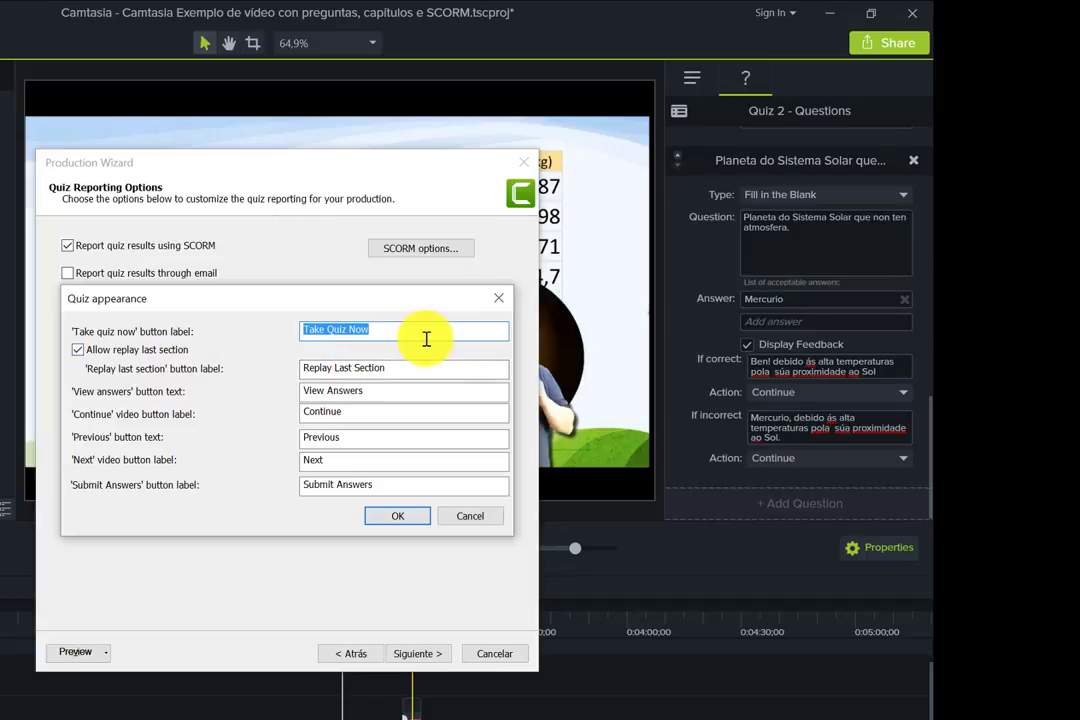
type("Fai o c")
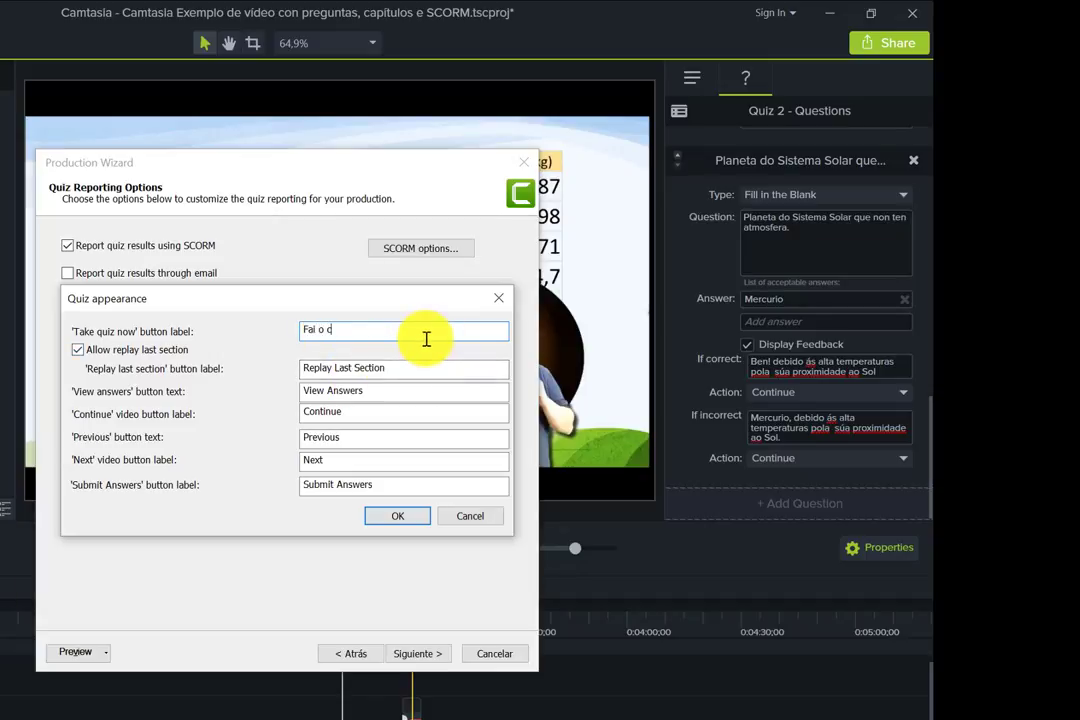
type("uestionario agora")
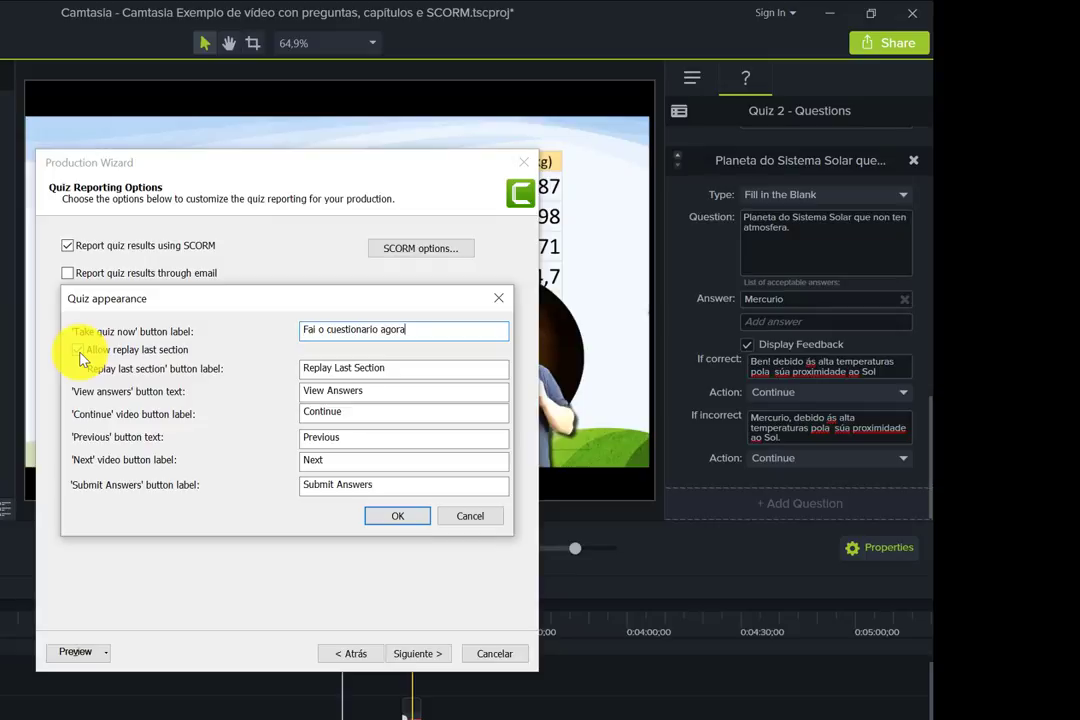
left_click(80, 356)
left_click(80, 356)
left_click(80, 352)
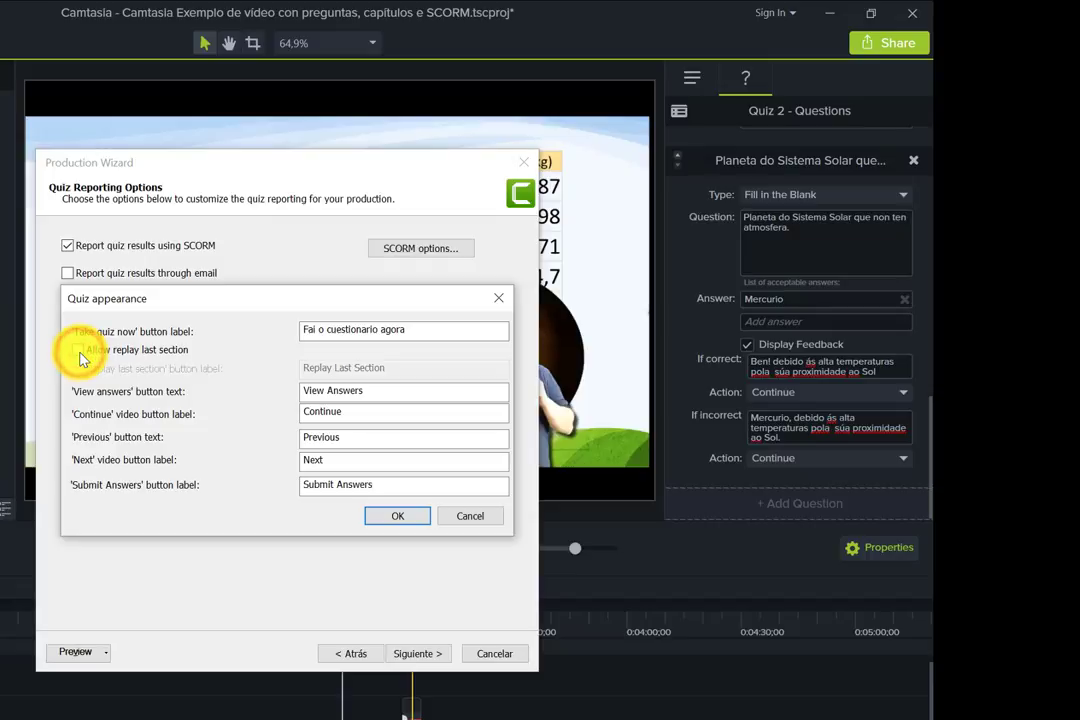
left_click(78, 351)
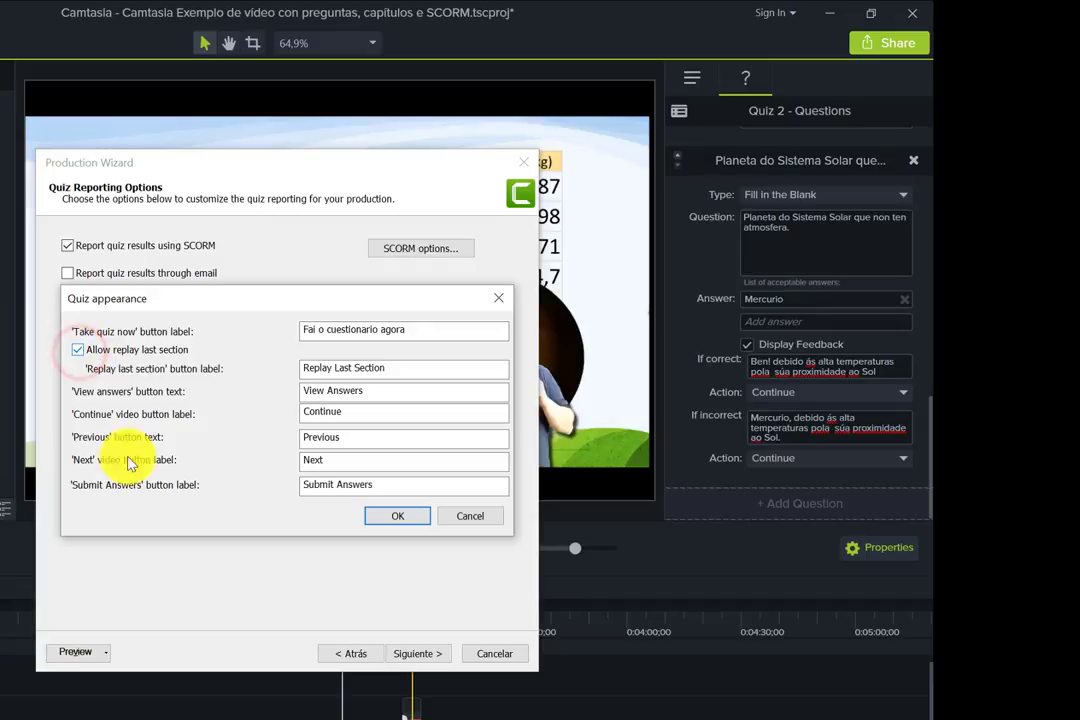
left_click(399, 516)
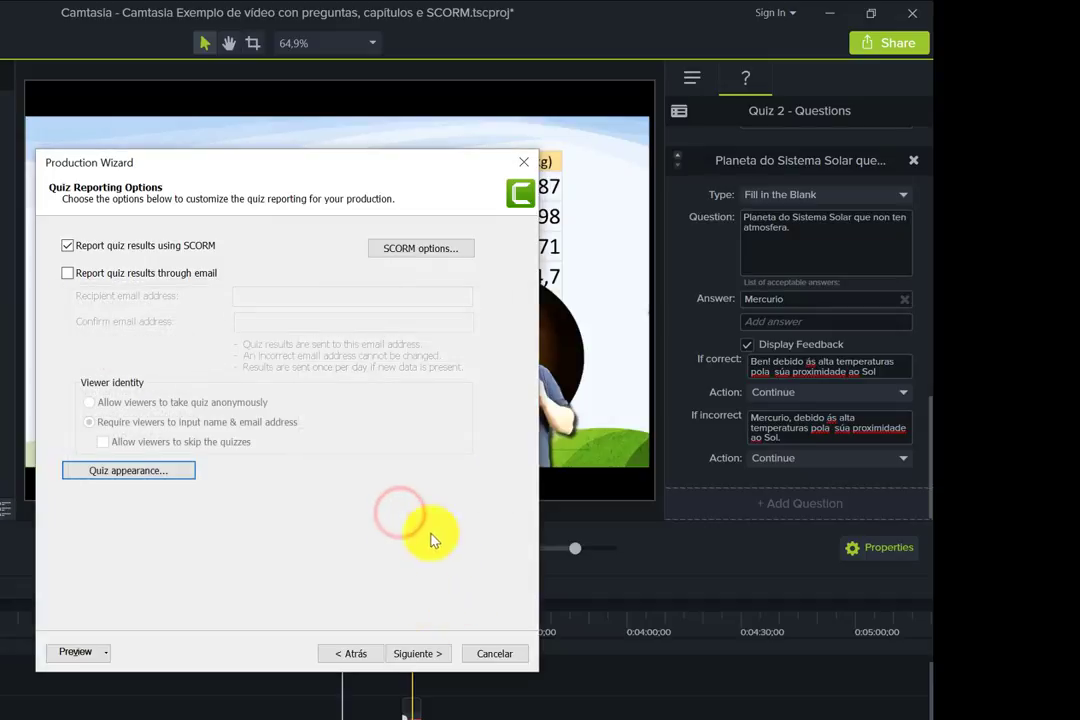
- Switch quiz result reporting from SCORM to email
left_click(422, 656)
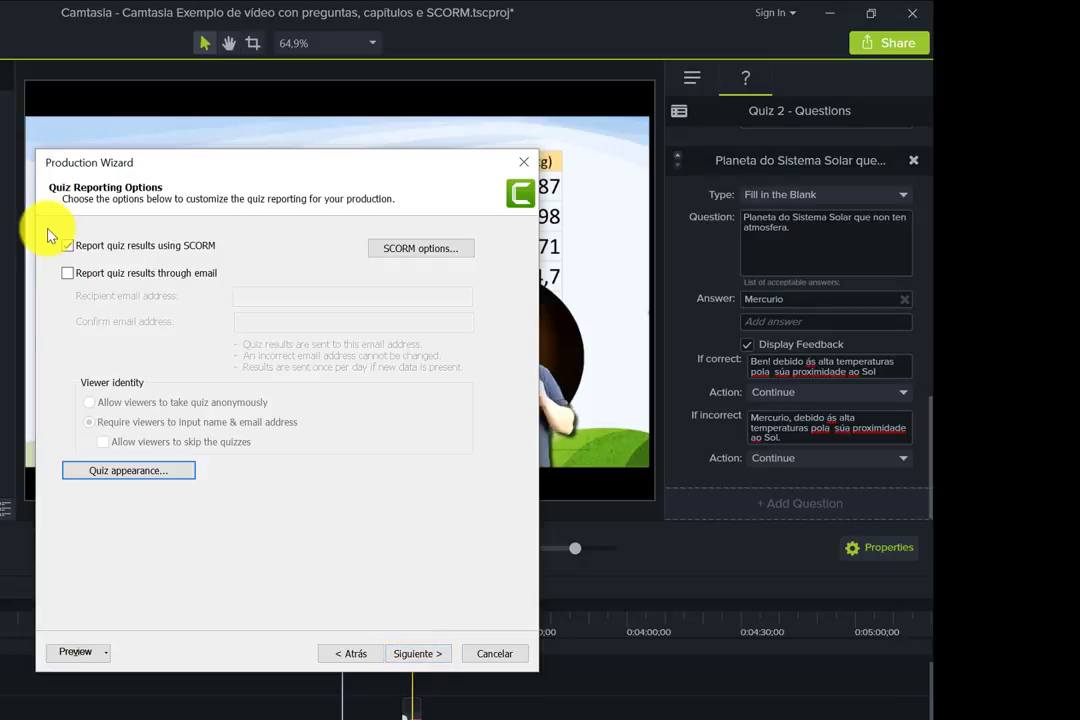
left_click(67, 246)
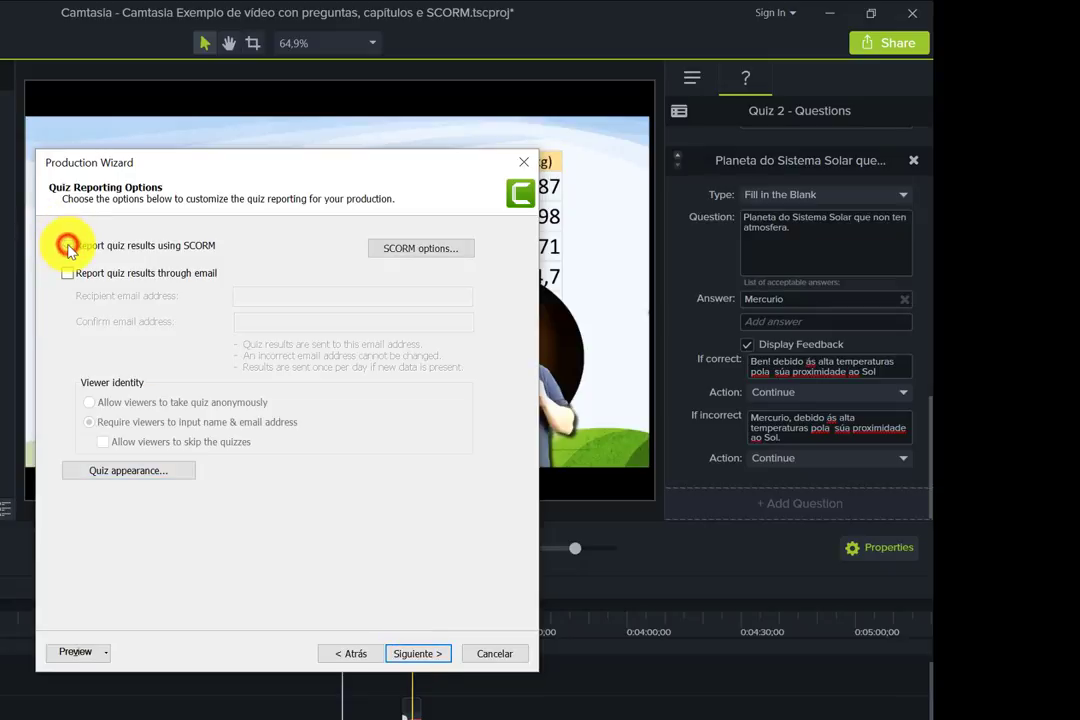
left_click(67, 274)
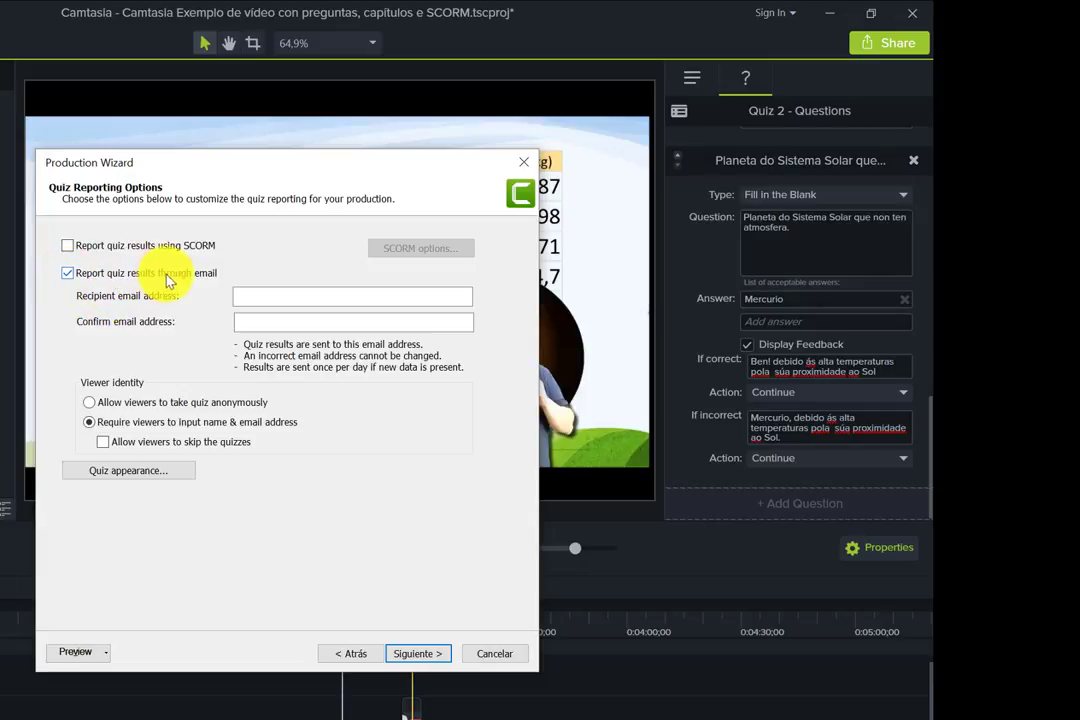
- Enter the recipient's email address and repeat it in the confirmation field
left_click(254, 296)
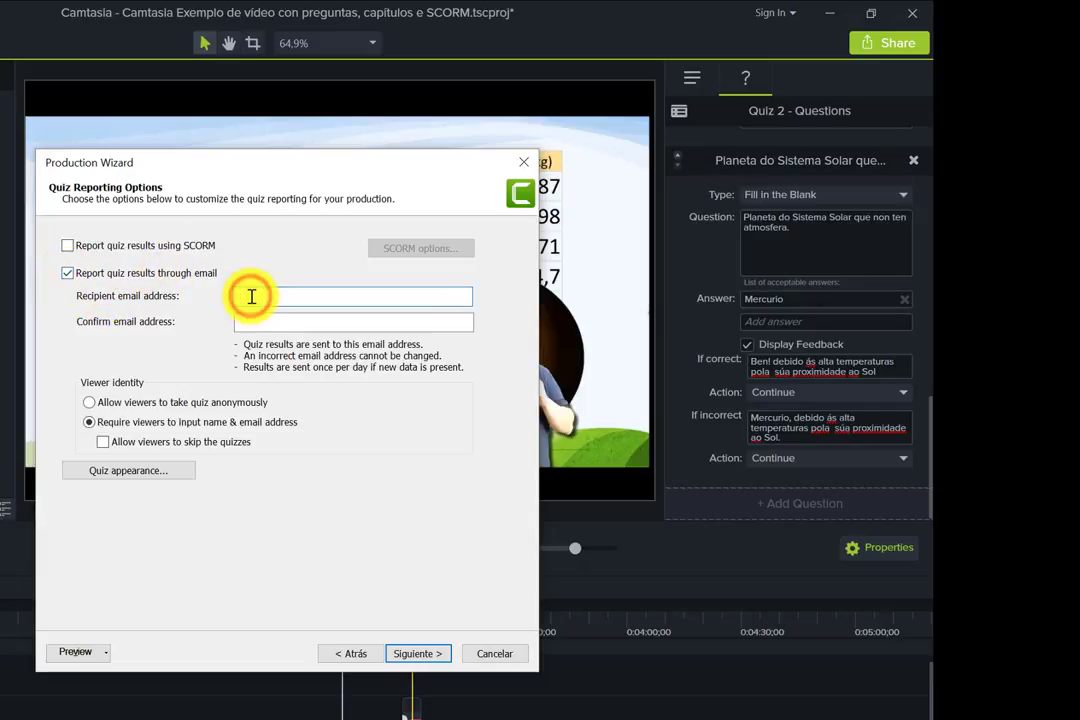
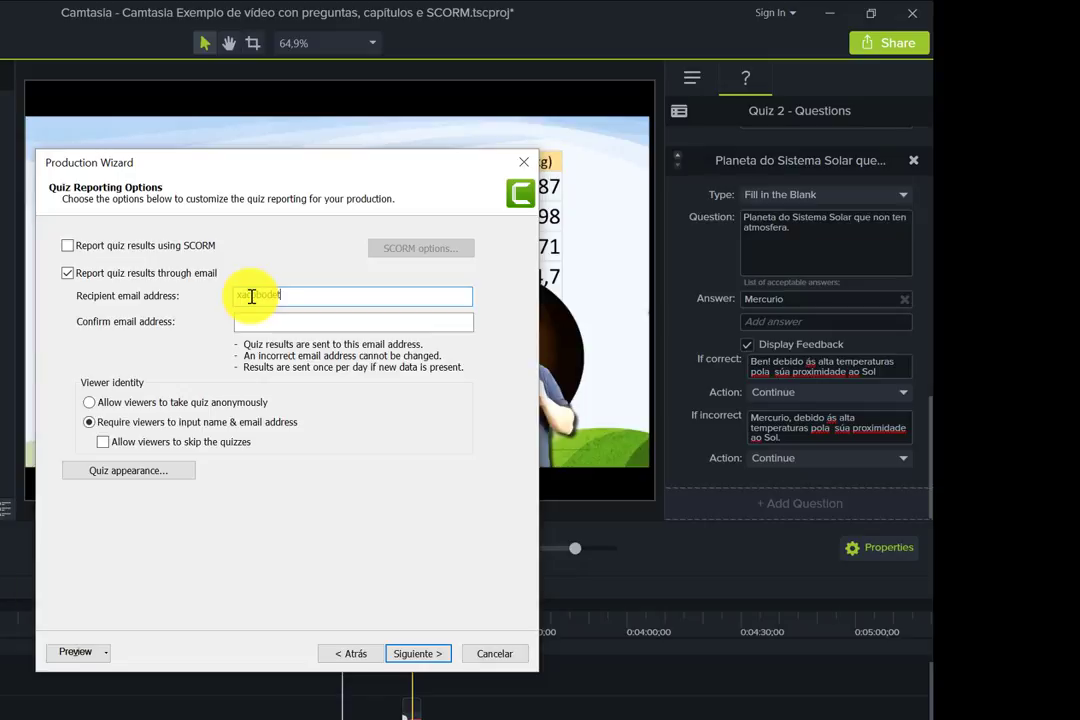
left_click(271, 321)
left_click_drag(354, 295, 217, 295)
key("ctrl+c")
left_click(252, 321)
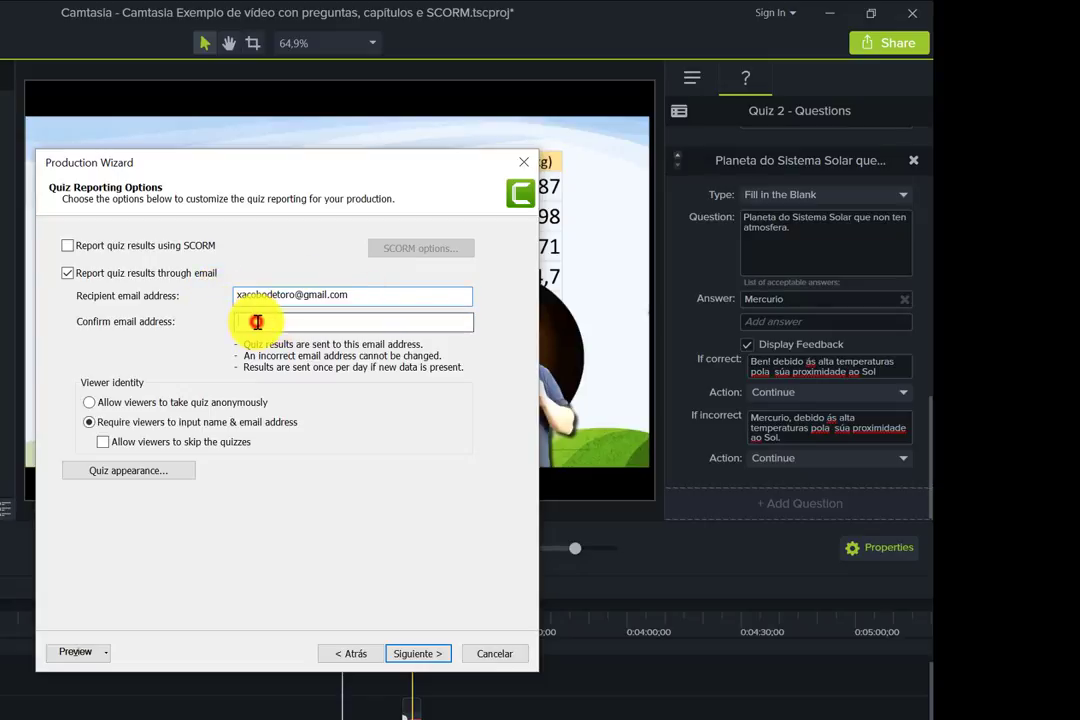
key("ctrl+v")
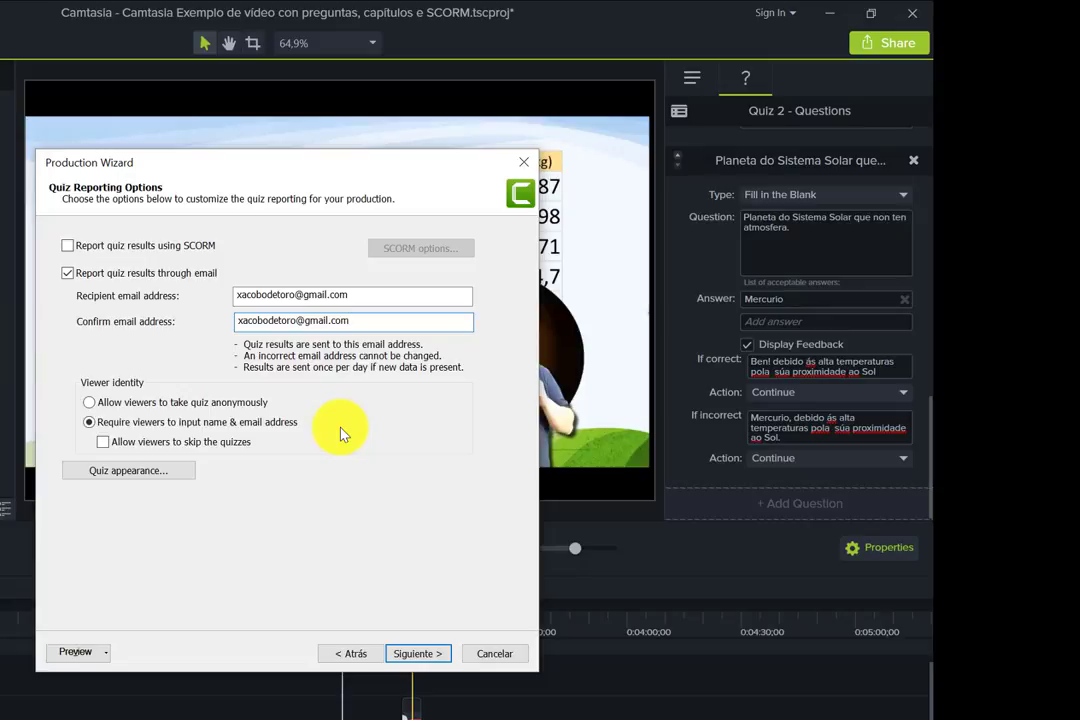
- Require viewers to input their name and email before taking the quiz
left_click(95, 405)
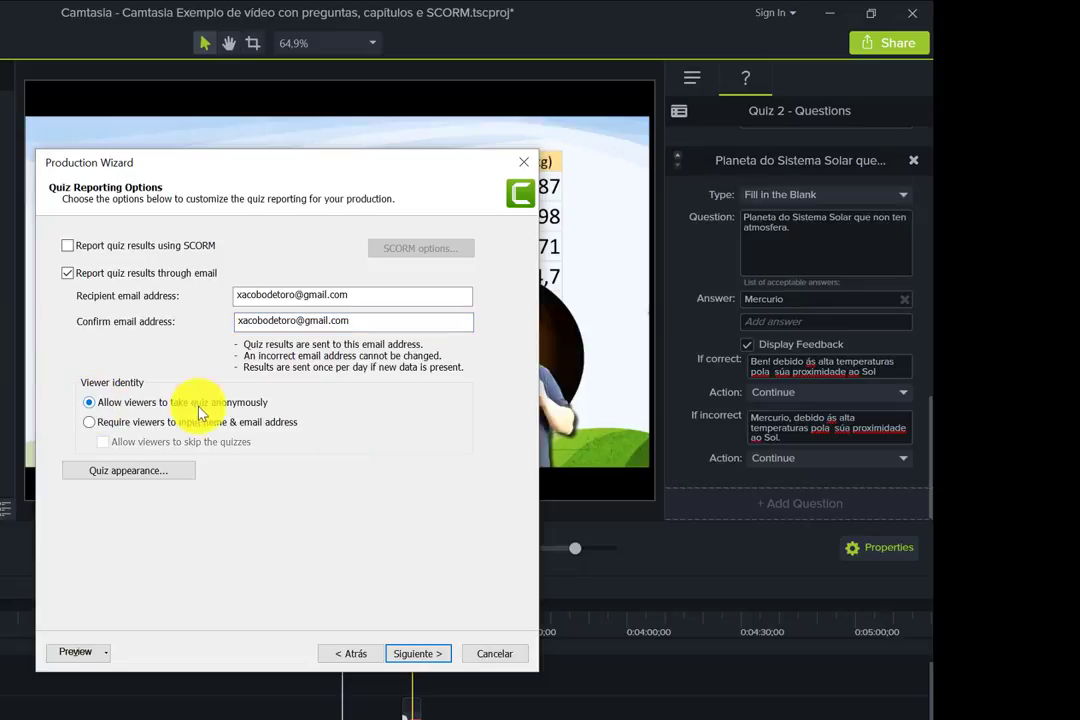
left_click(95, 424)
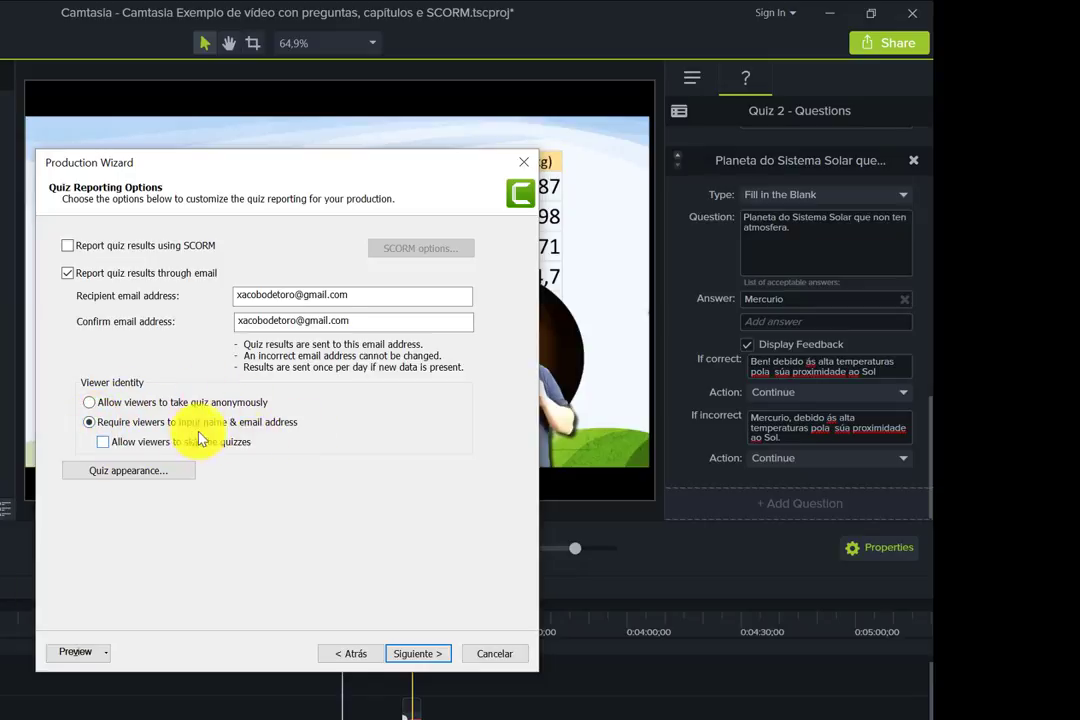
left_click(104, 447)
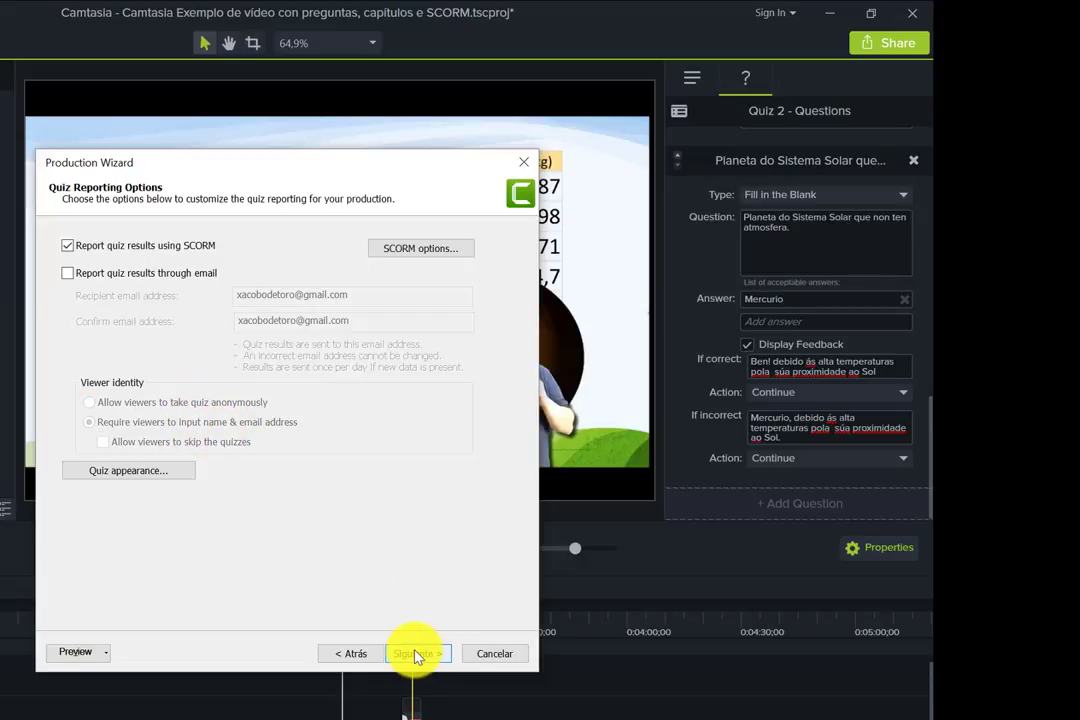
left_click(416, 654)
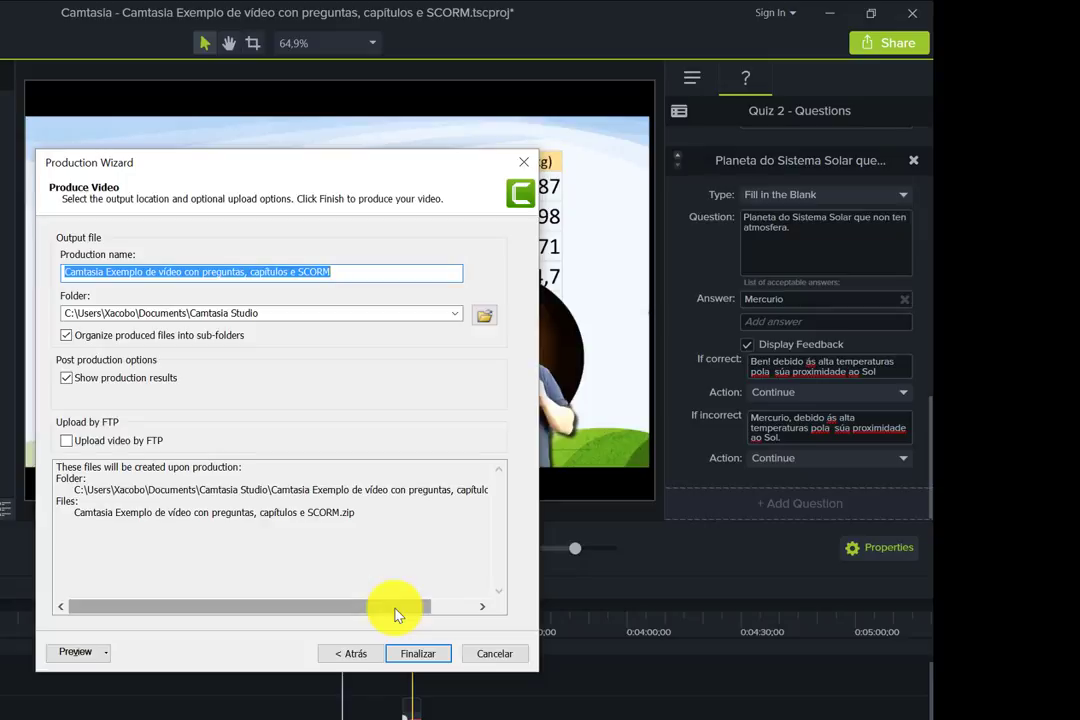
- Start production with Finalizar, cancel the render with Sí, and close the Production Wizard
left_click(420, 656)
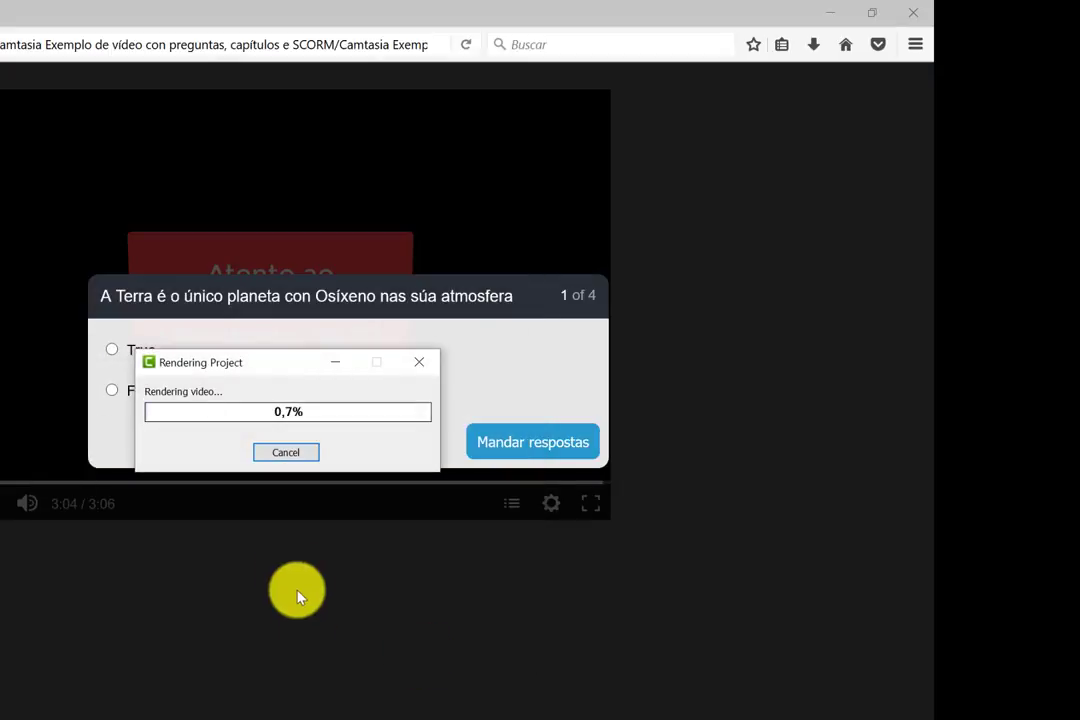
left_click(294, 454)
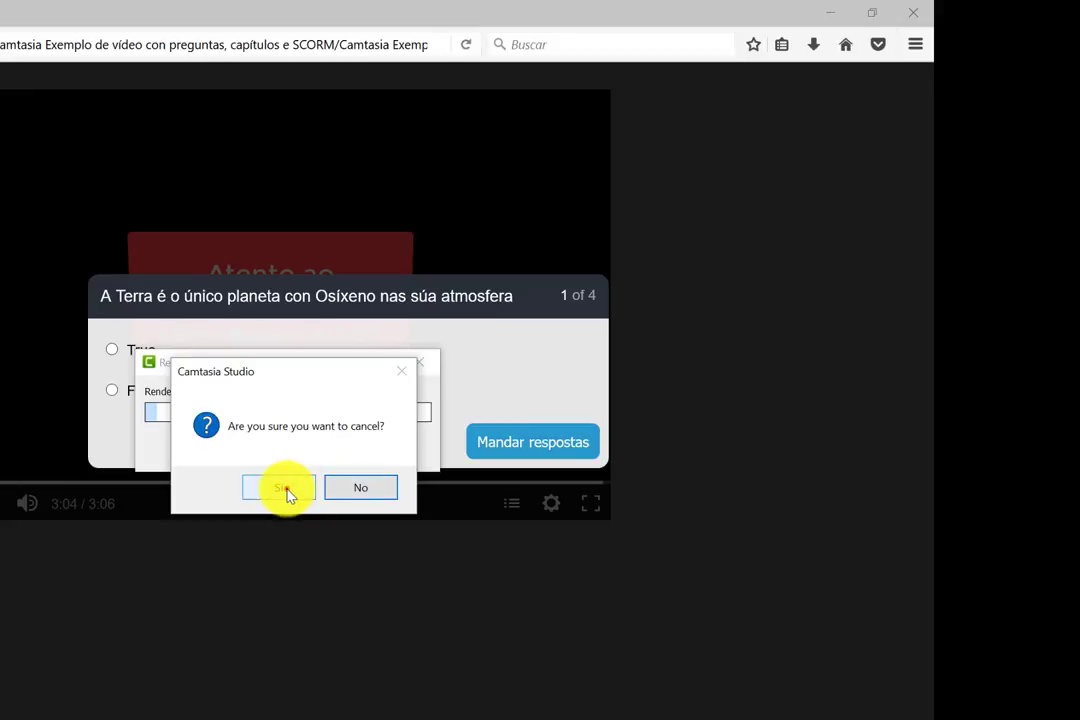
left_click(282, 488)
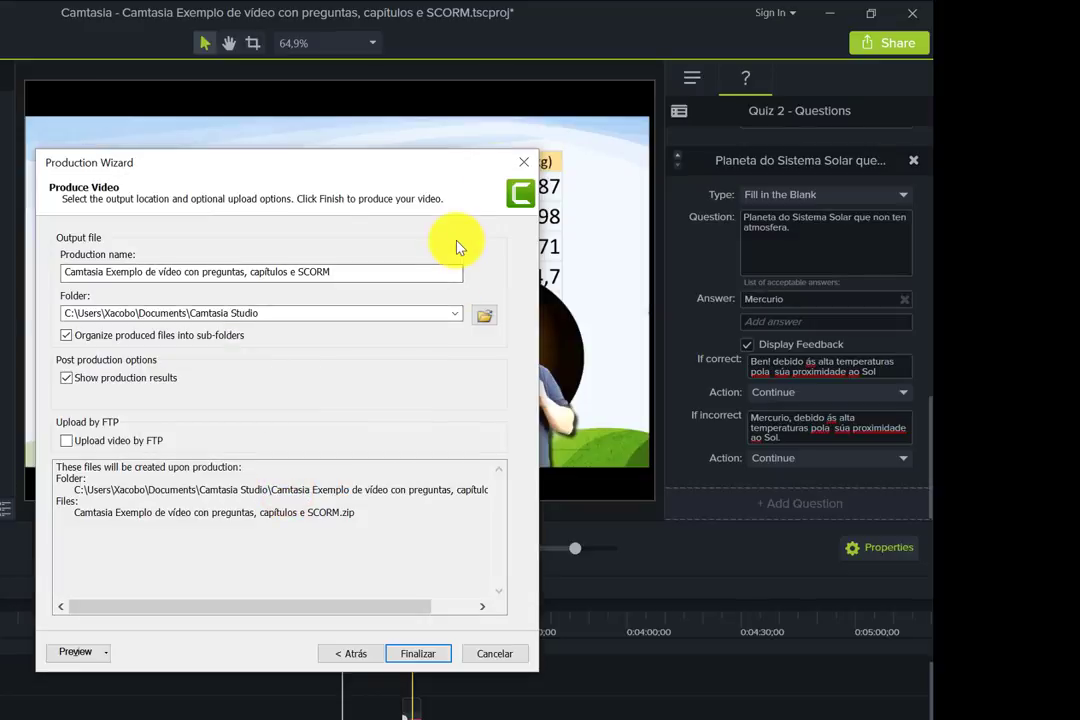
left_click(526, 166)
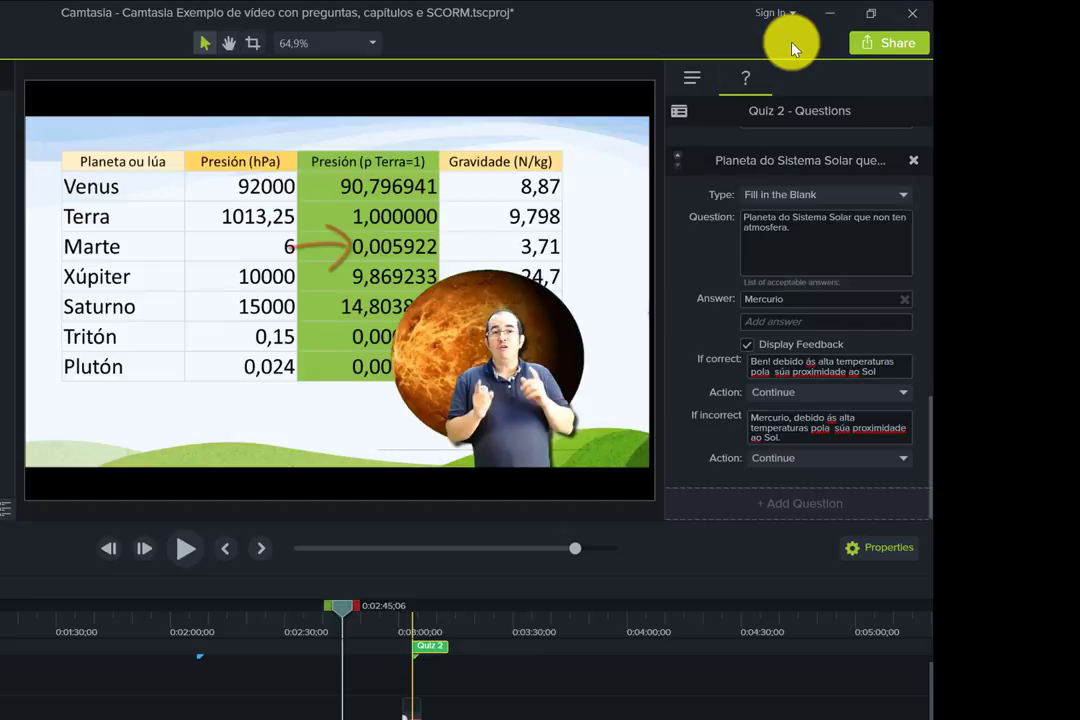
- Share to a local file and choose 'Custom production settings' as the preset
left_click(878, 42)
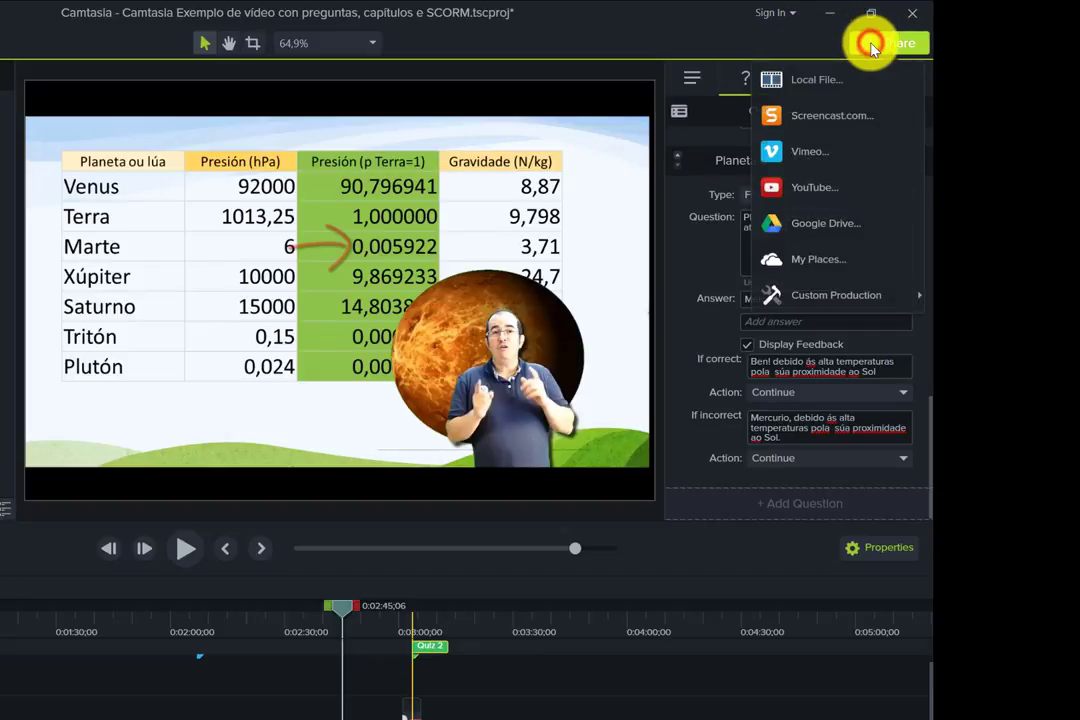
left_click(812, 82)
left_click(465, 268)
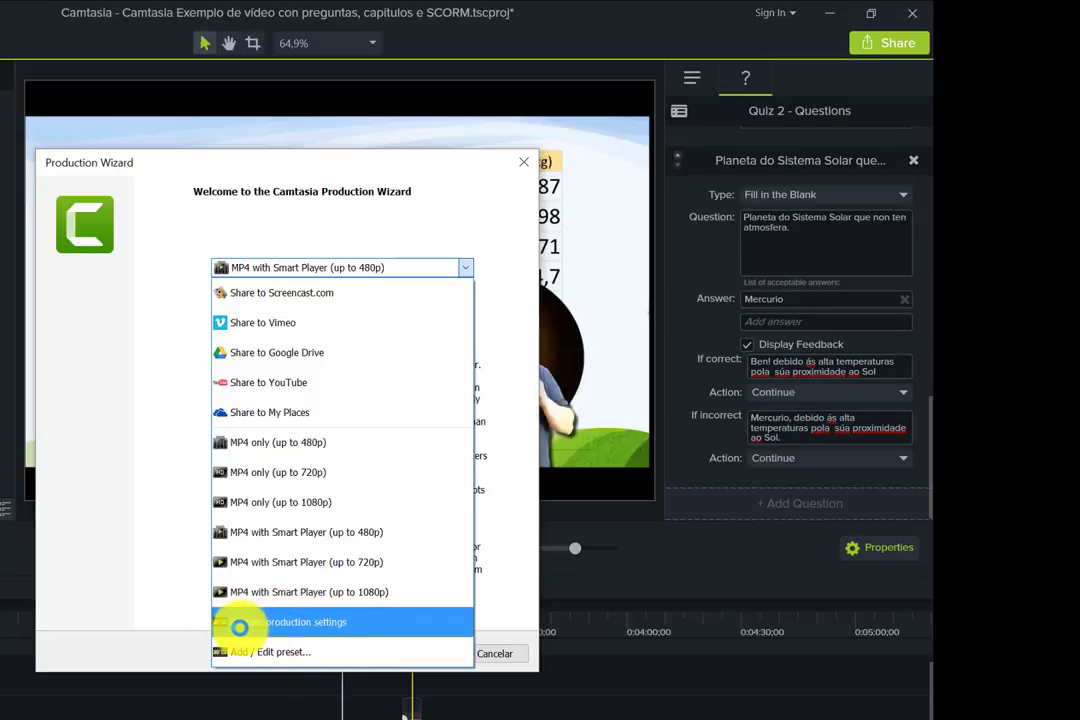
left_click(283, 626)
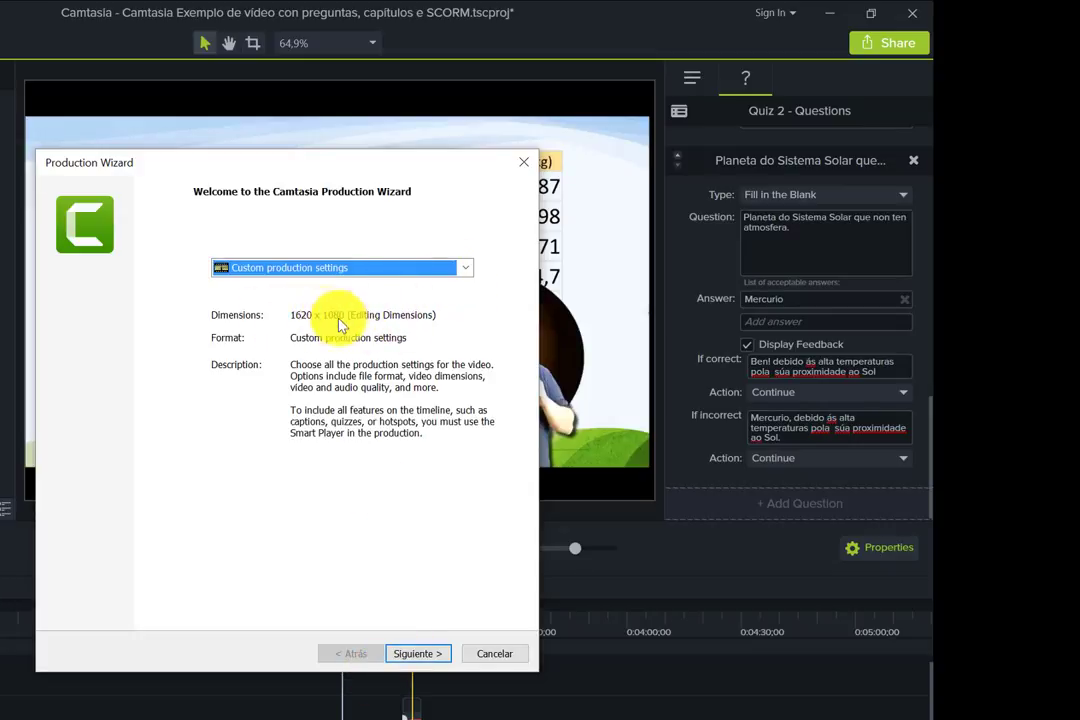
- Advance to Smart Player options and set the video width to 800 (800×532)
left_click(415, 655)
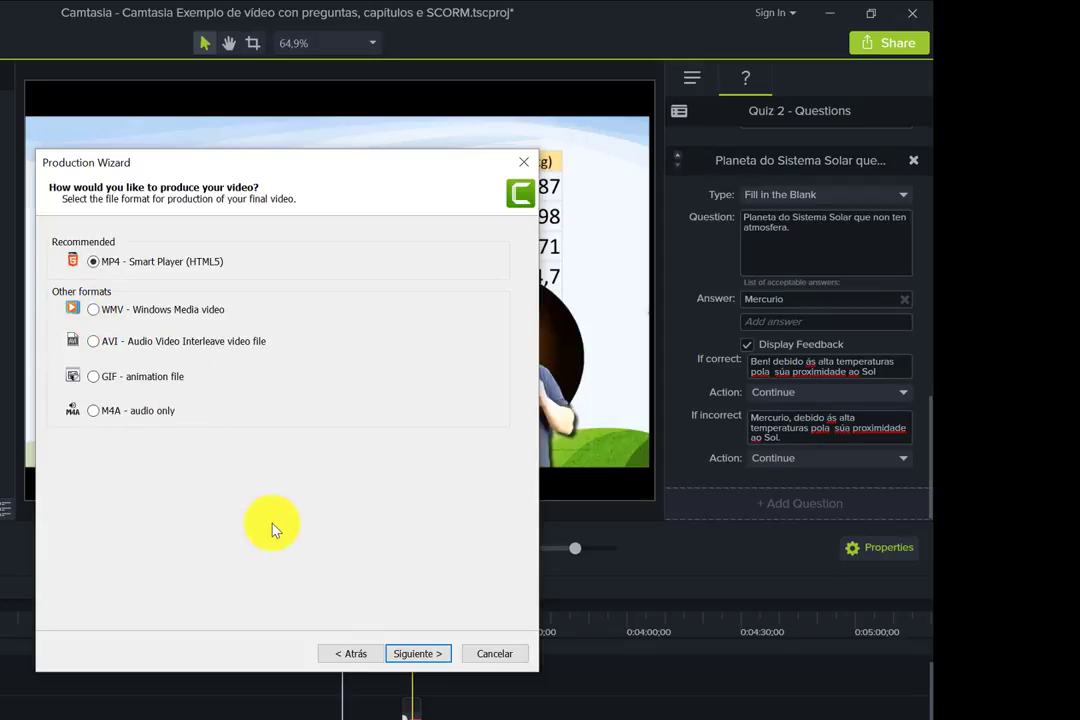
left_click(418, 655)
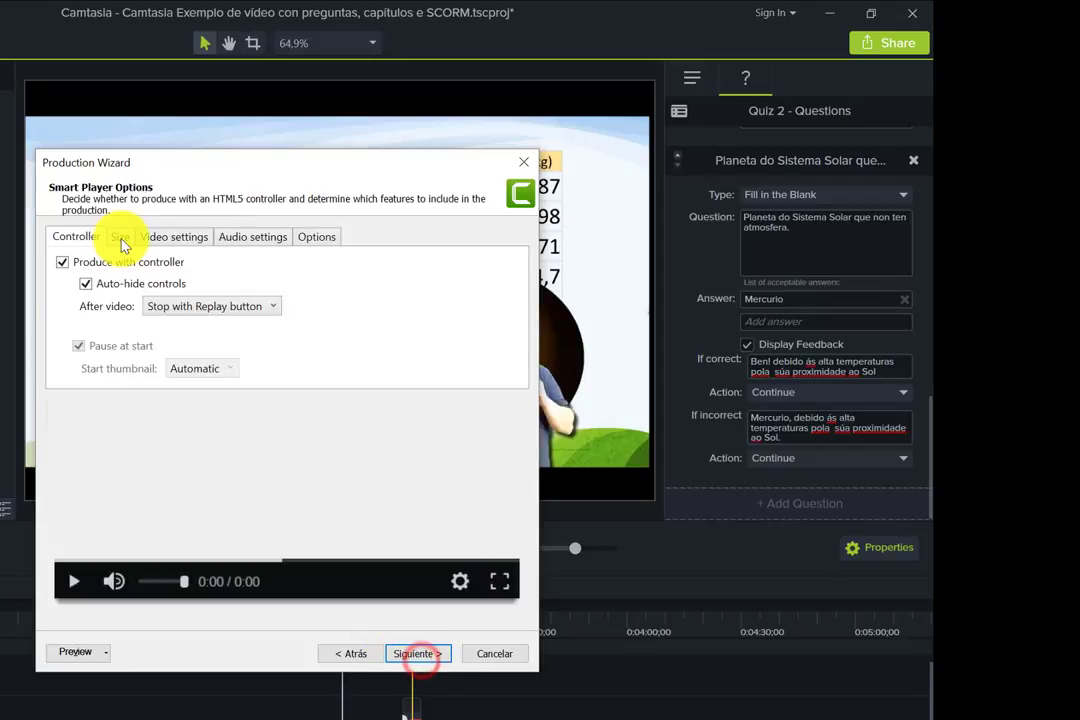
left_click(120, 237)
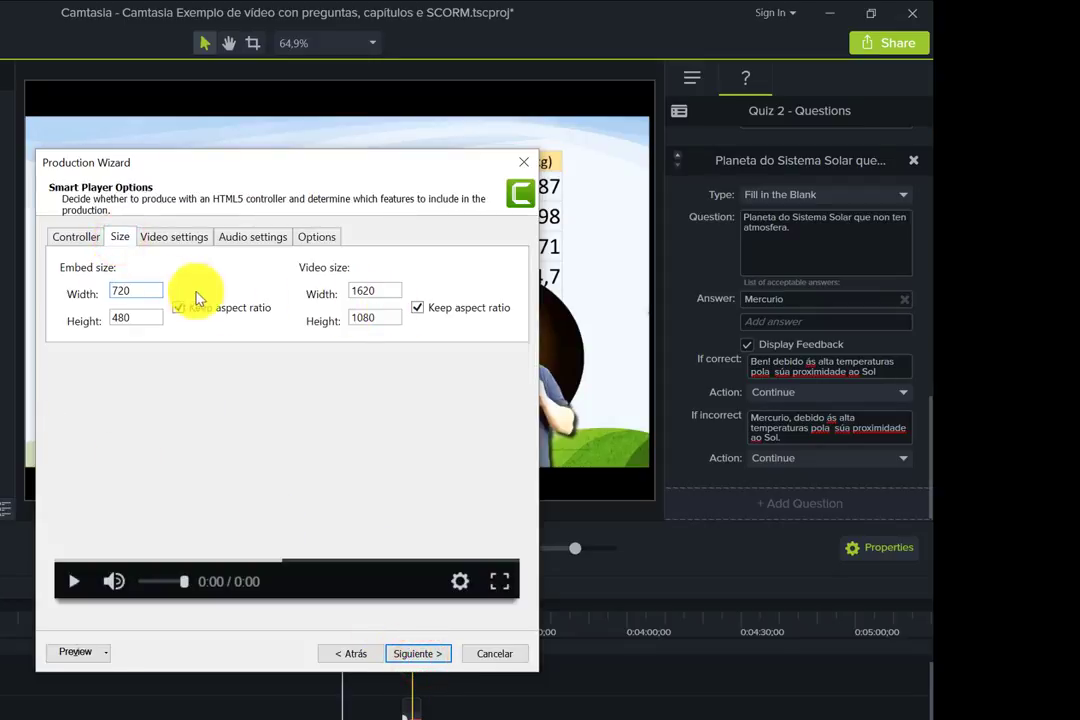
double_click(375, 291)
type("800")
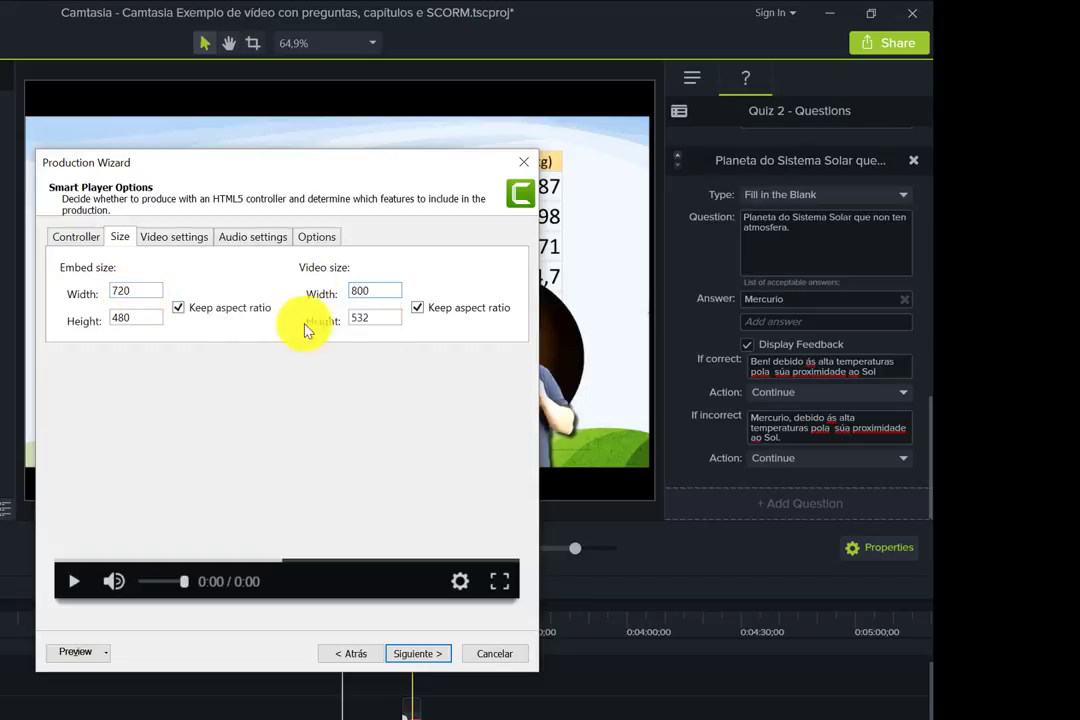
left_click(365, 421)
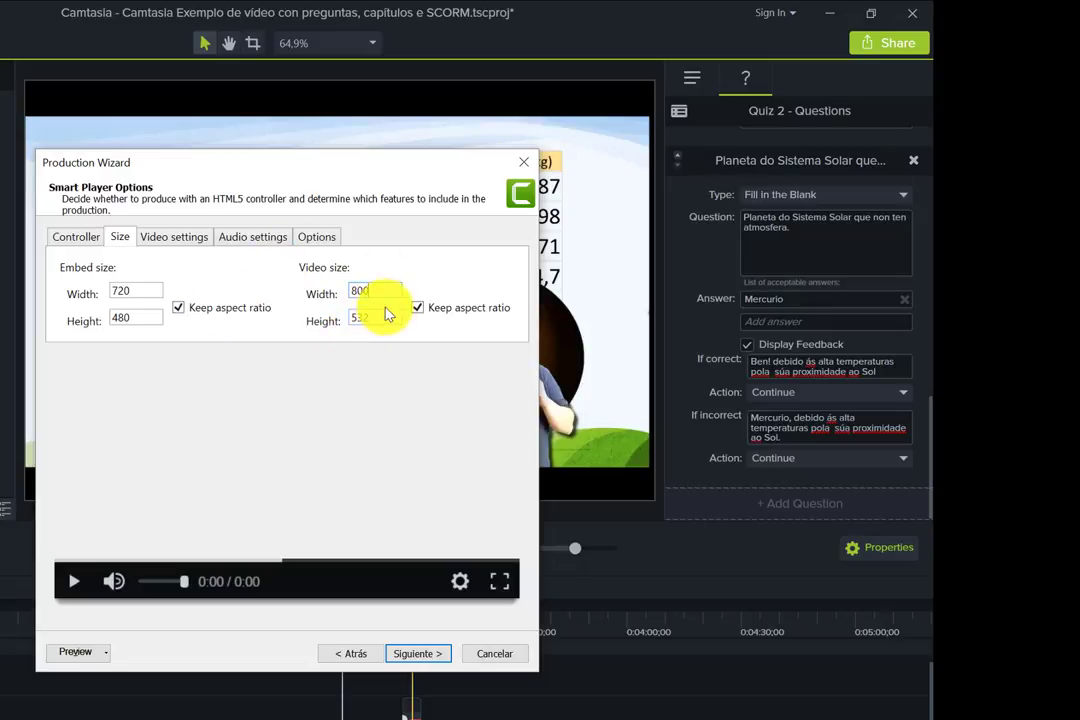
left_click(372, 294)
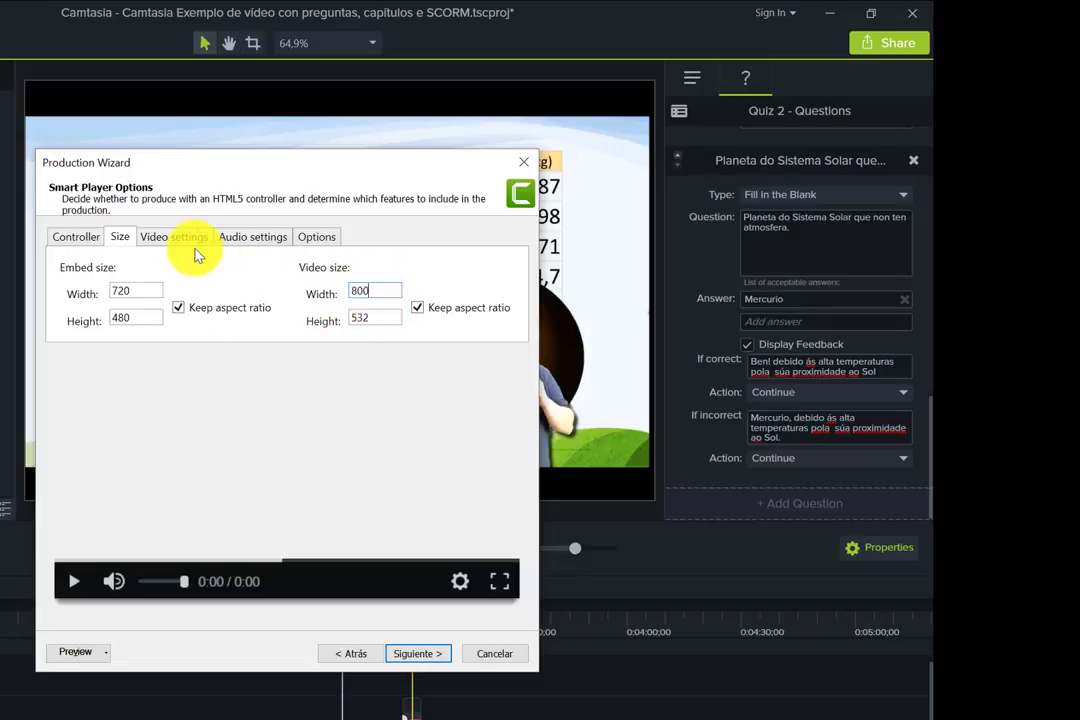
- Lower the encoding quality to 40%, keeping the frame rate at 30
left_click(178, 237)
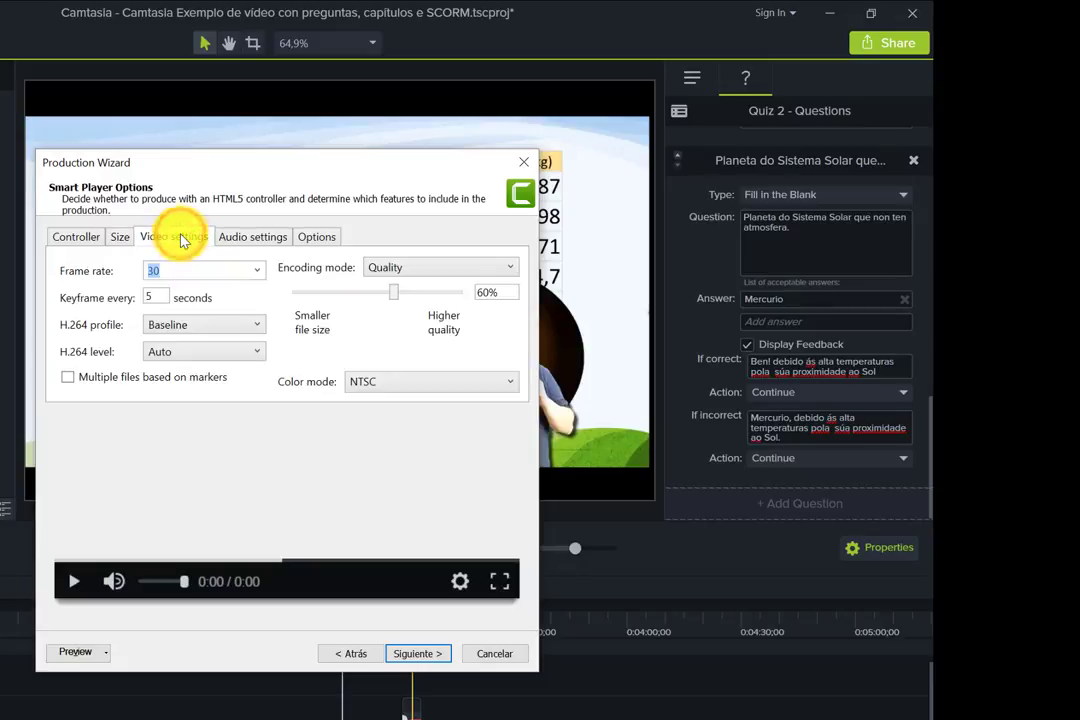
left_click_drag(395, 297, 373, 297)
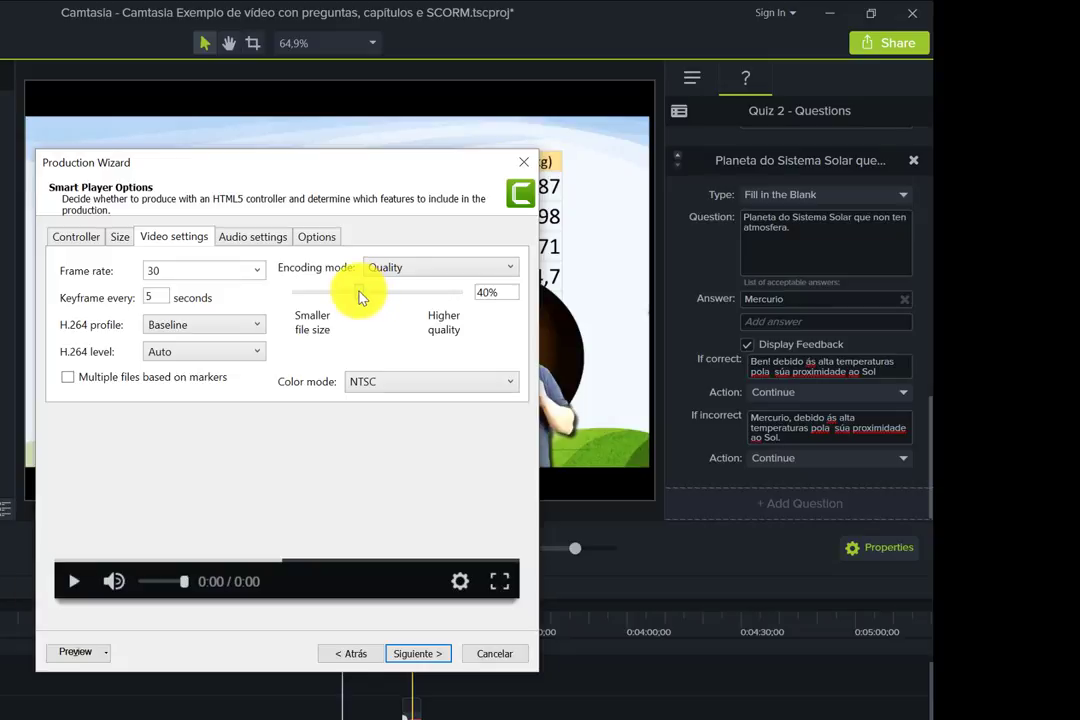
left_click(256, 270)
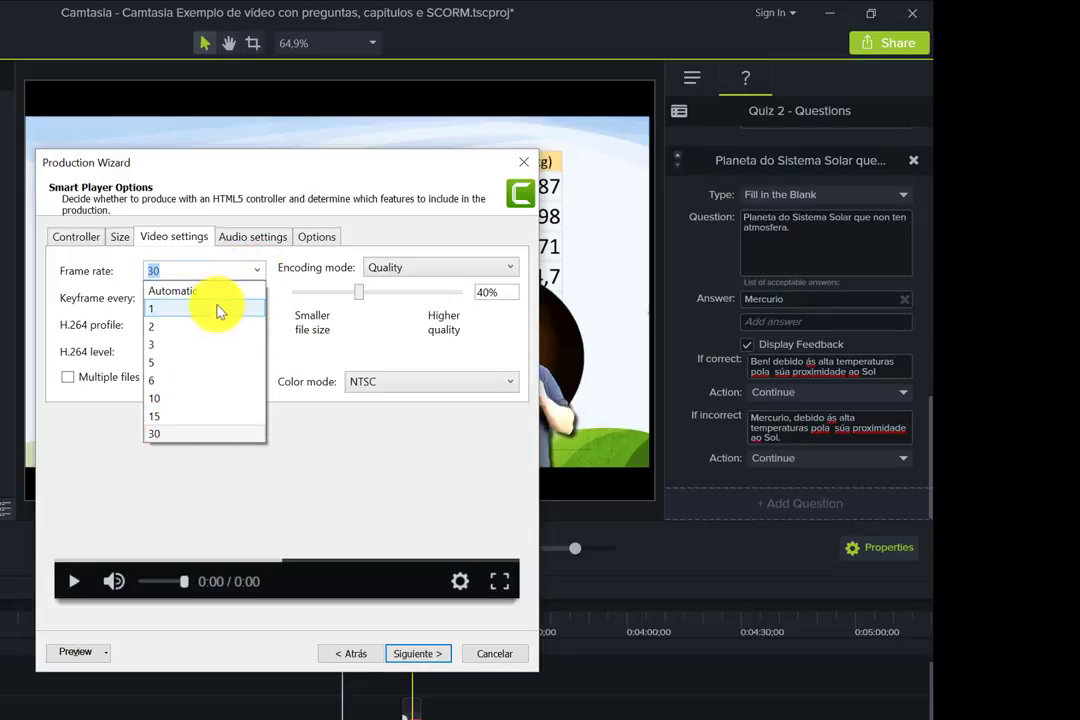
left_click(226, 257)
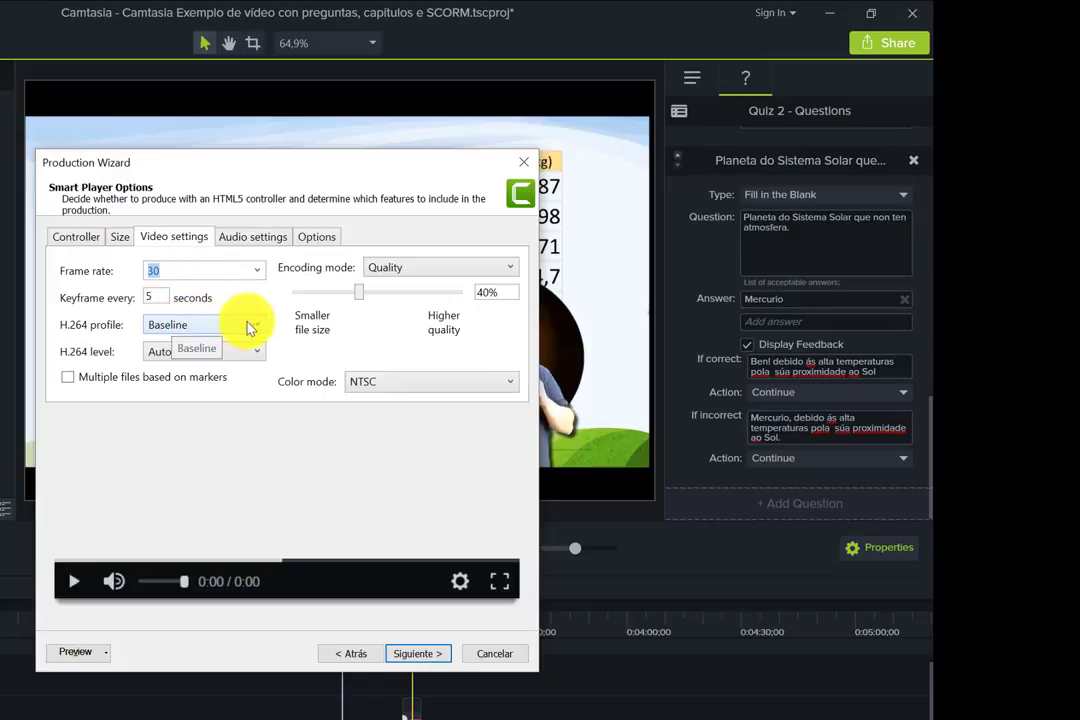
- Set the audio bit rate to 96 kbps and review the player settings
left_click(268, 239)
left_click(187, 286)
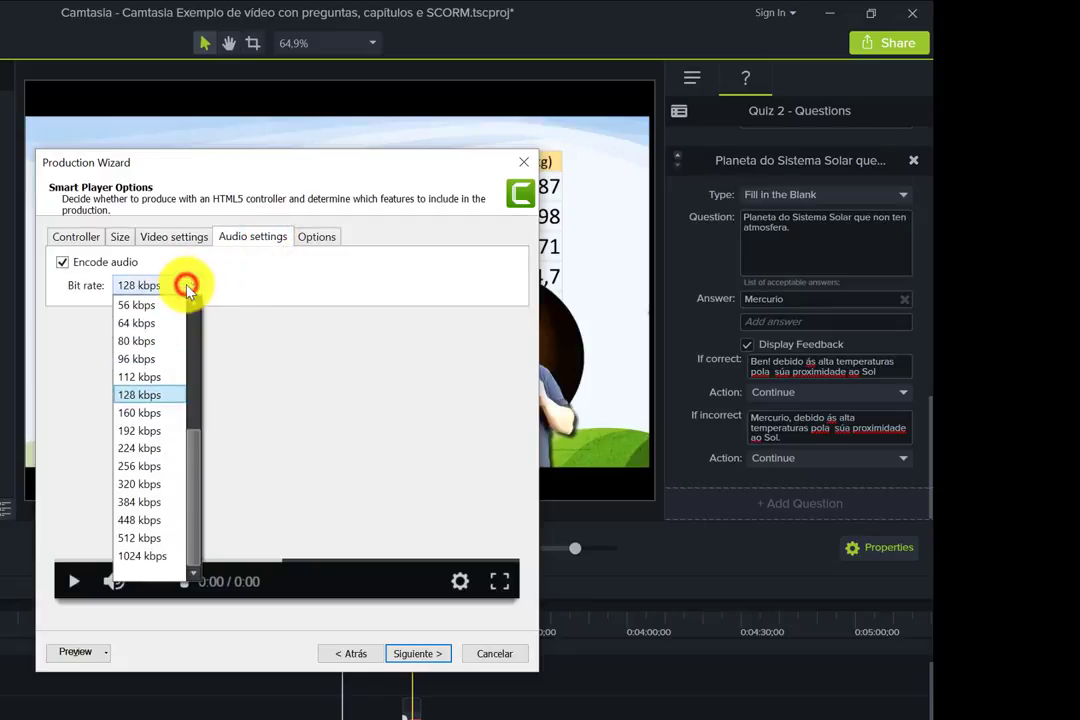
left_click(147, 359)
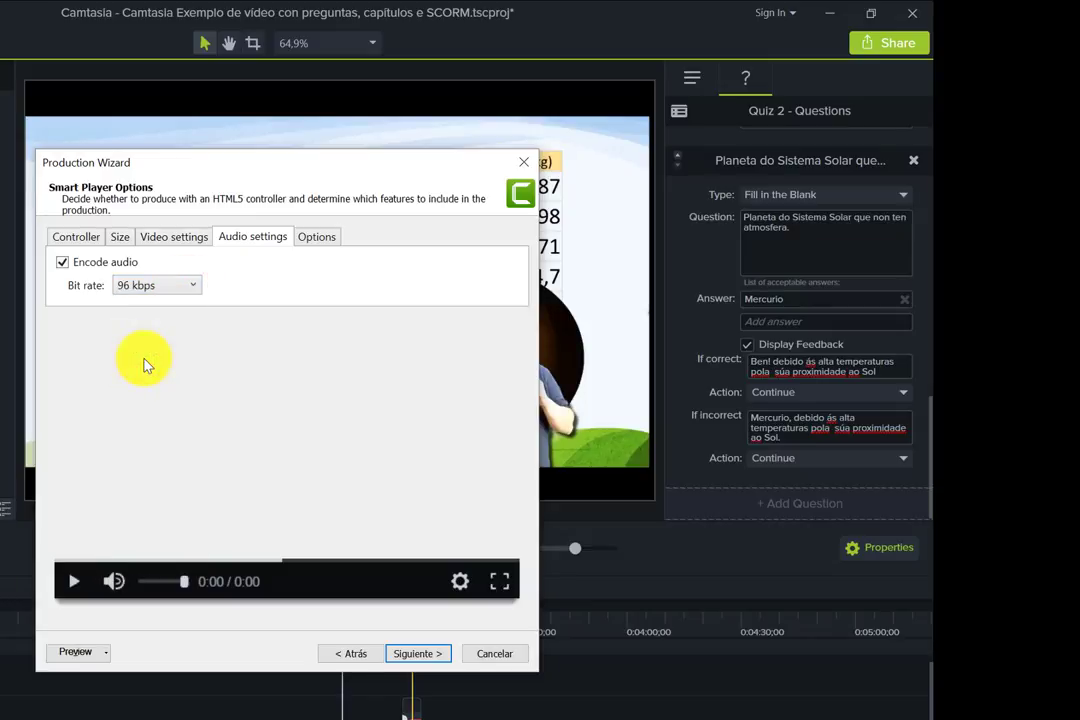
left_click(316, 239)
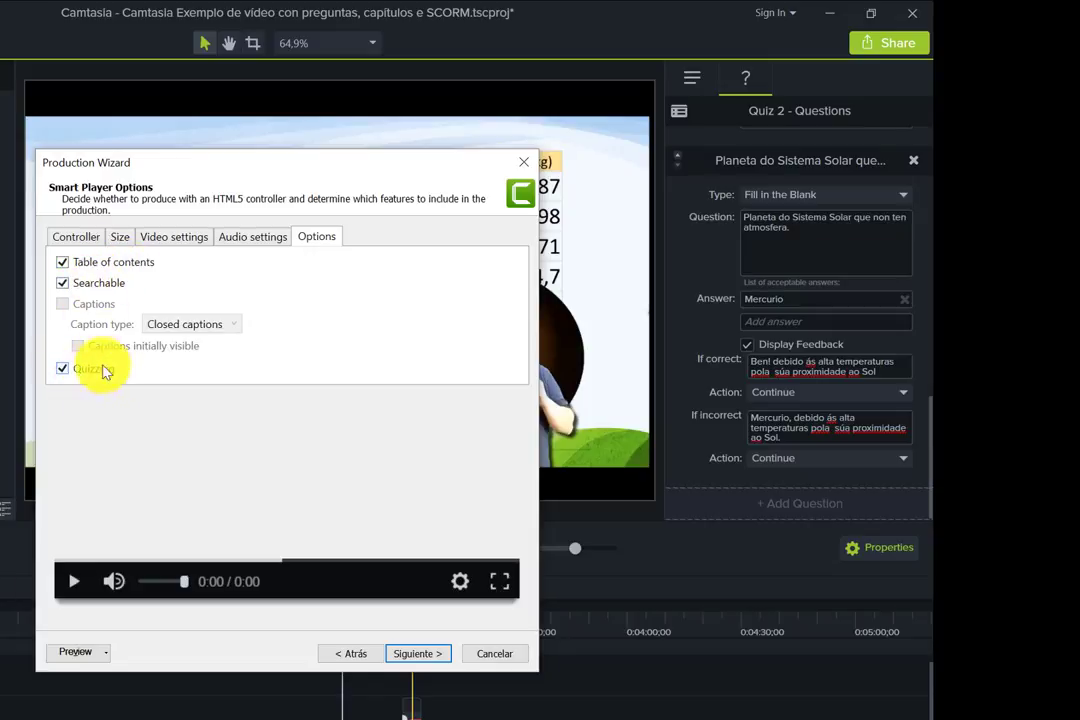
left_click(119, 237)
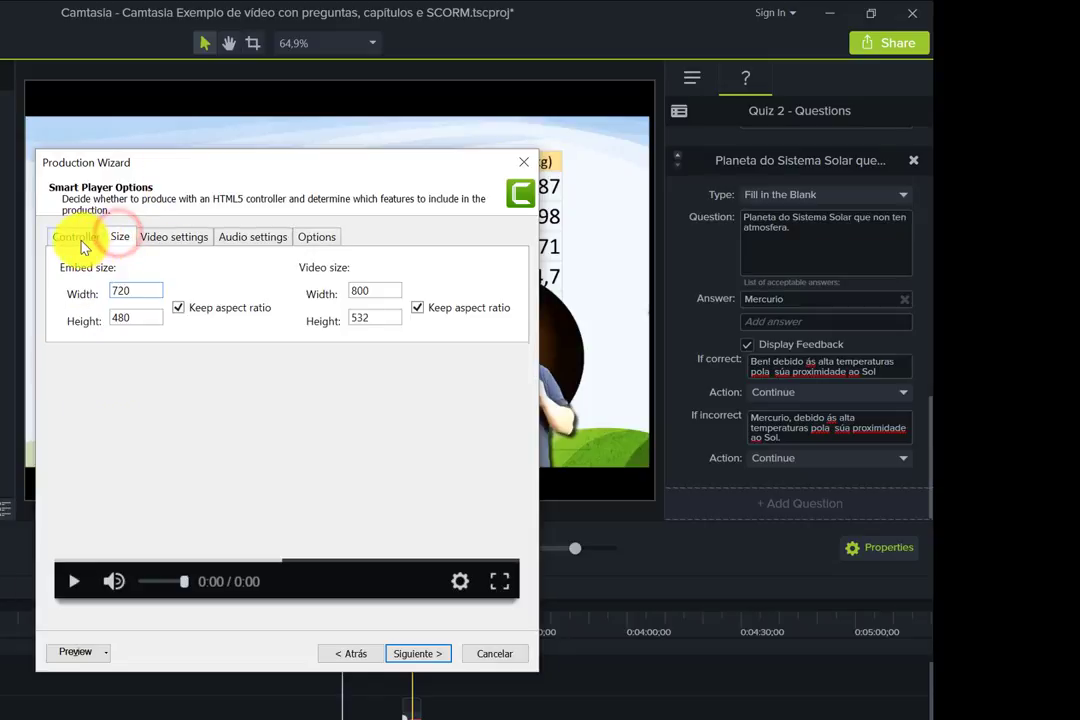
left_click(80, 241)
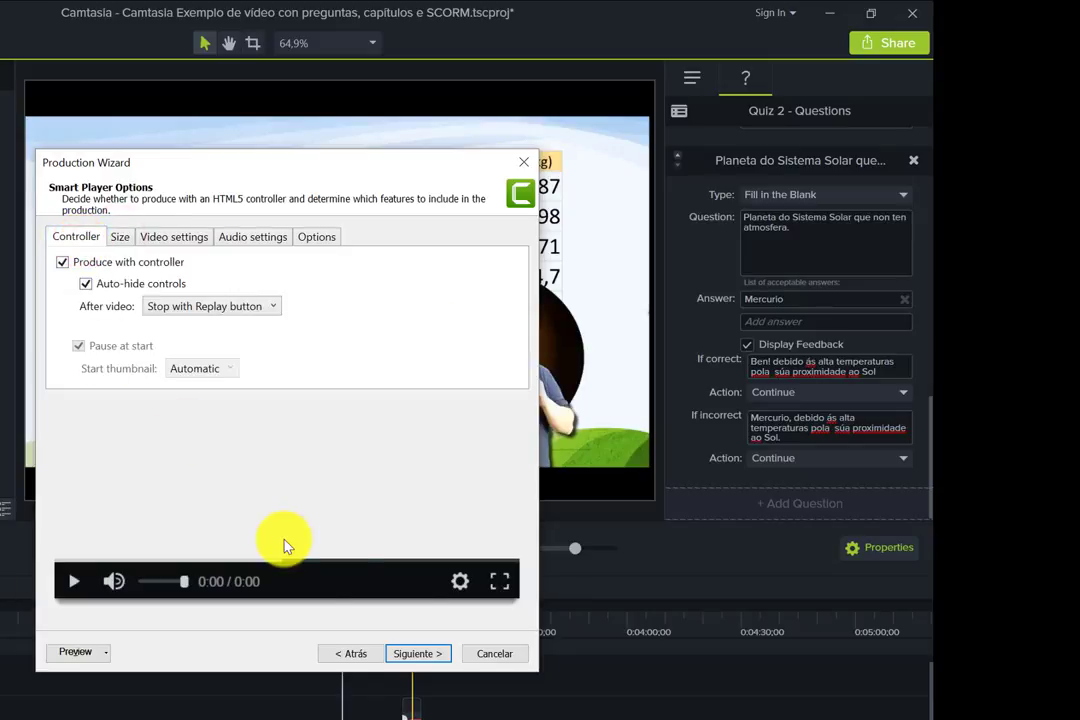
left_click(417, 655)
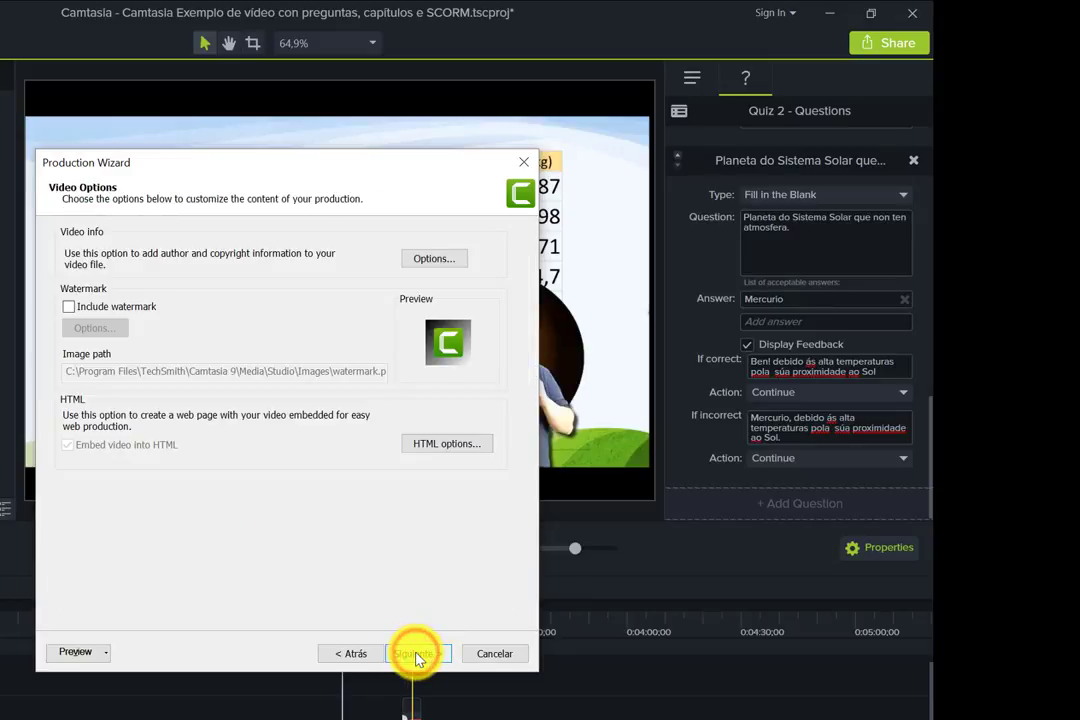
- Leave the watermark off and accept the video information options
left_click(67, 307)
left_click(67, 307)
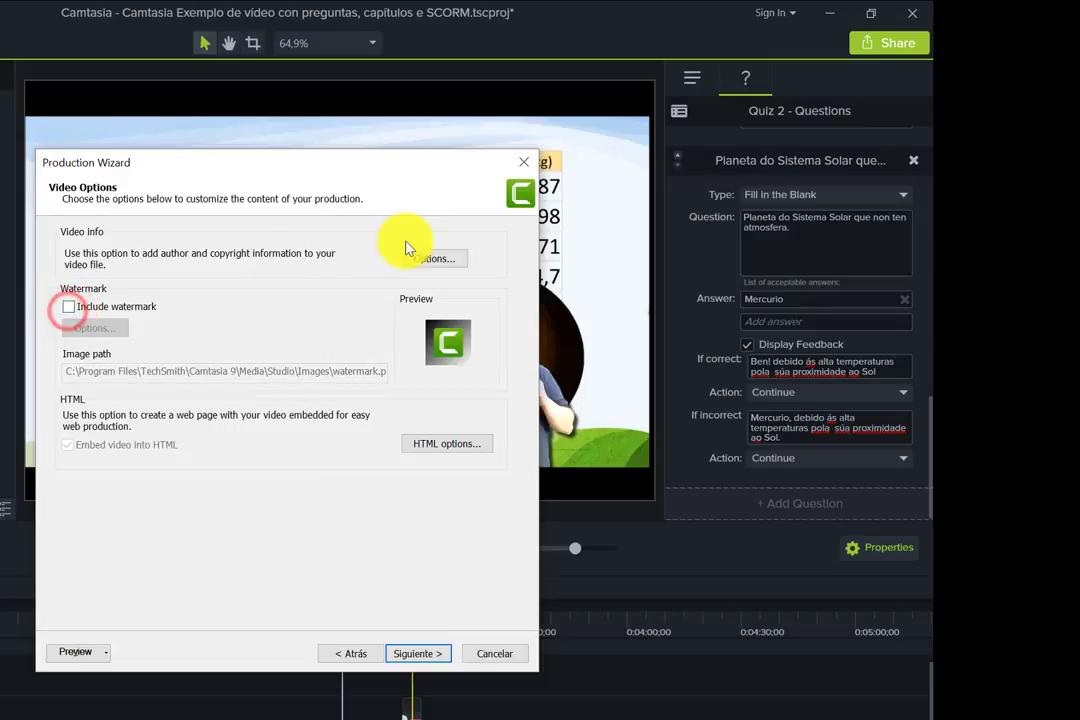
left_click(436, 262)
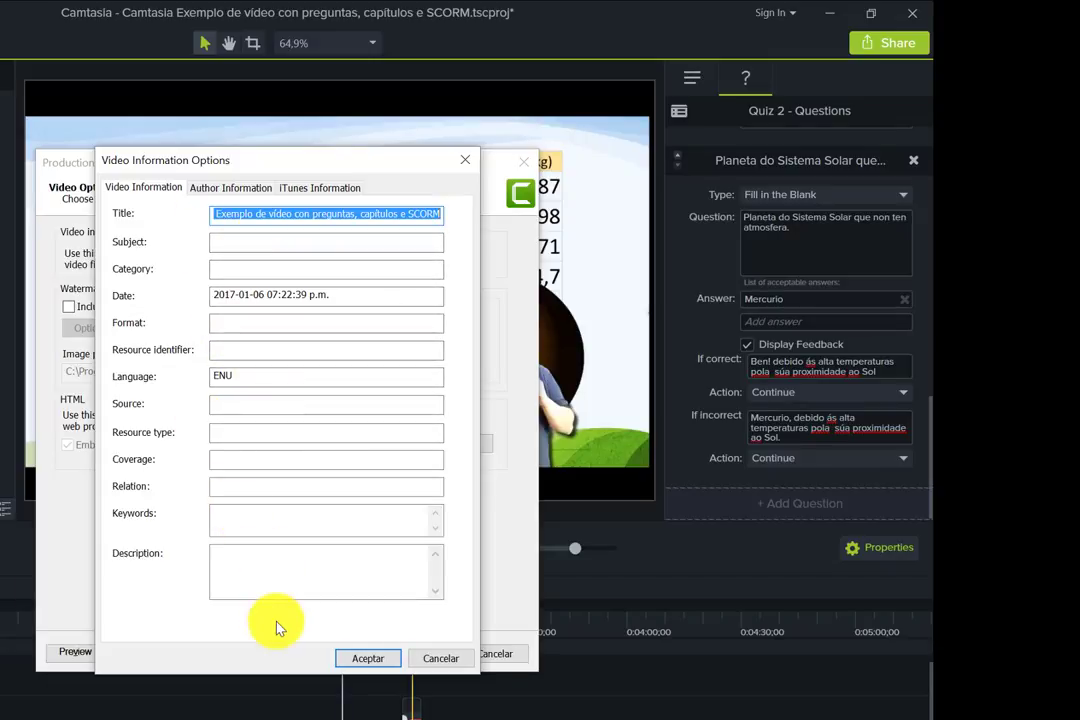
left_click(368, 660)
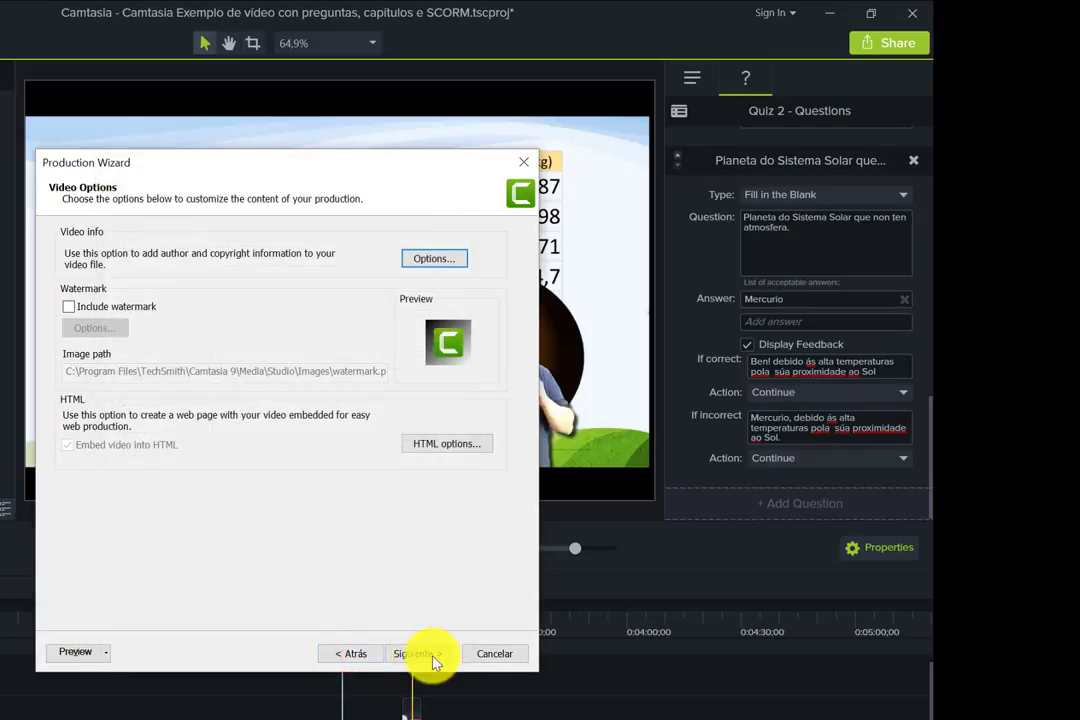
- Make the table of contents initially visible
left_click(422, 656)
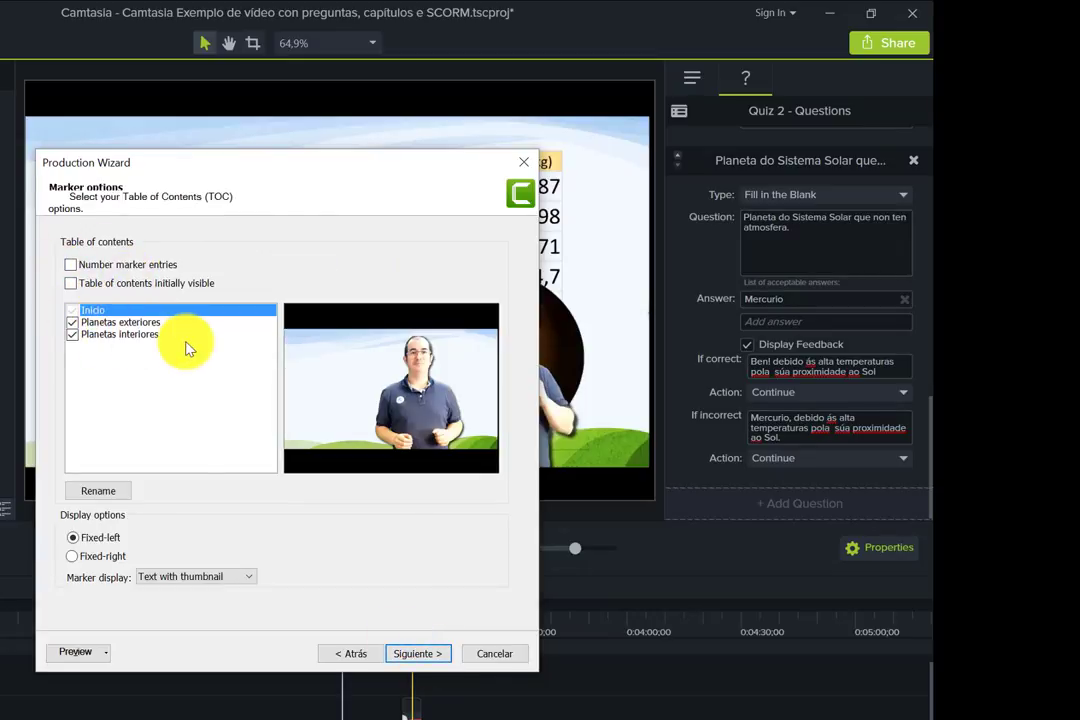
left_click(74, 338)
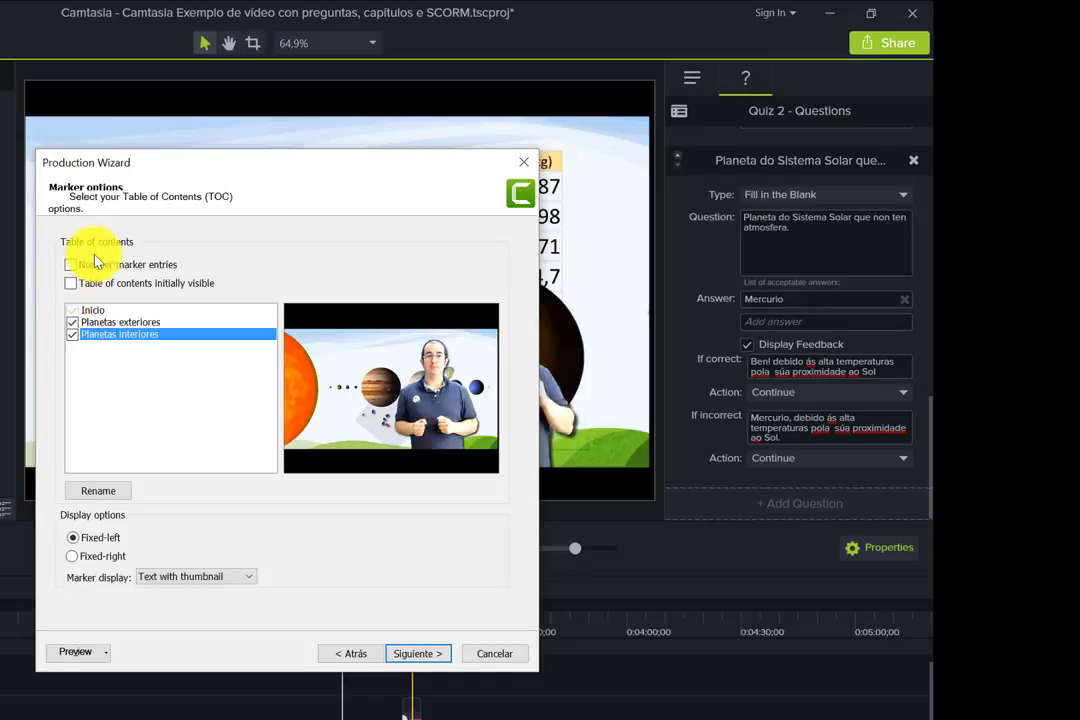
left_click(72, 283)
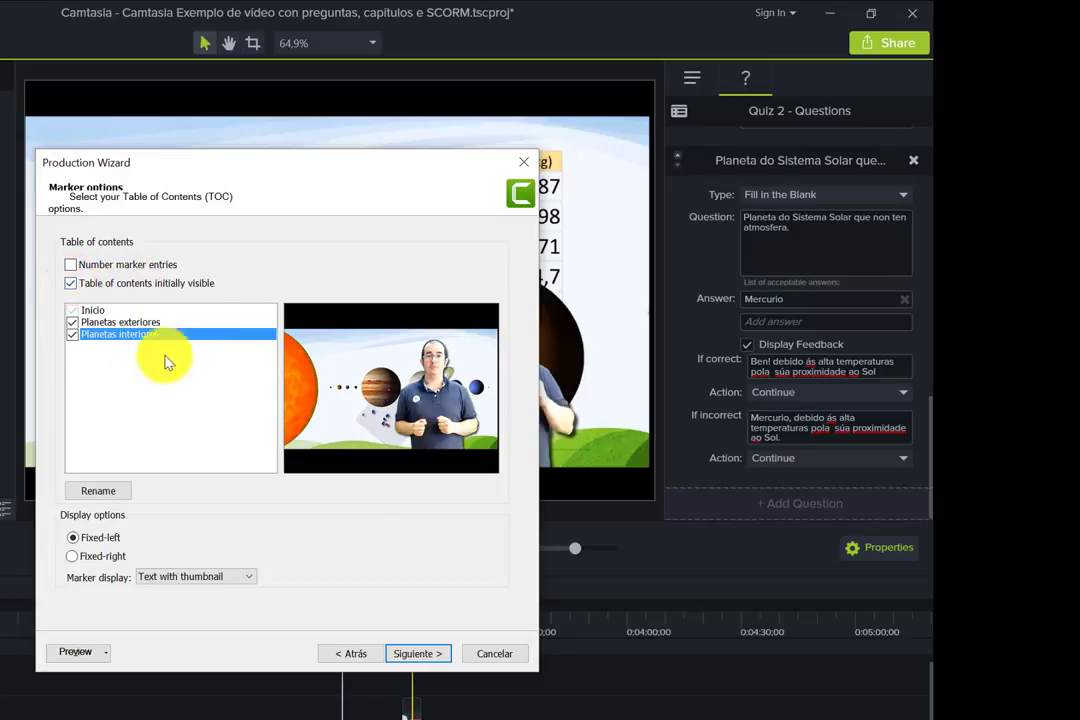
left_click(420, 654)
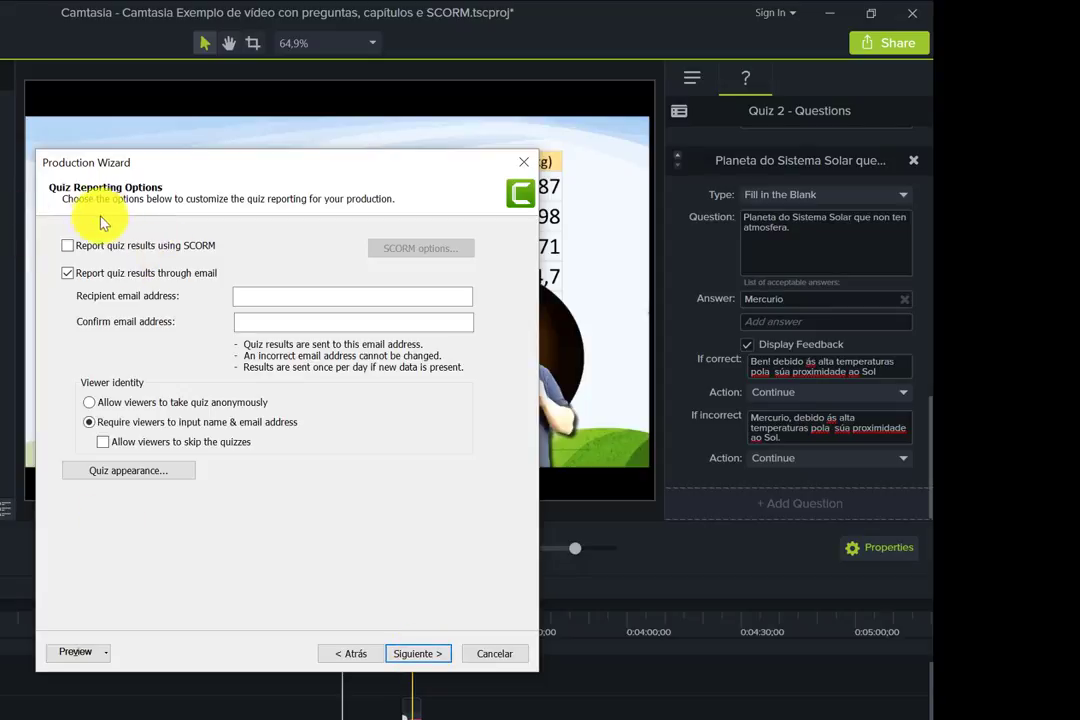
- Report quiz results through SCORM and turn off email reporting
left_click(67, 245)
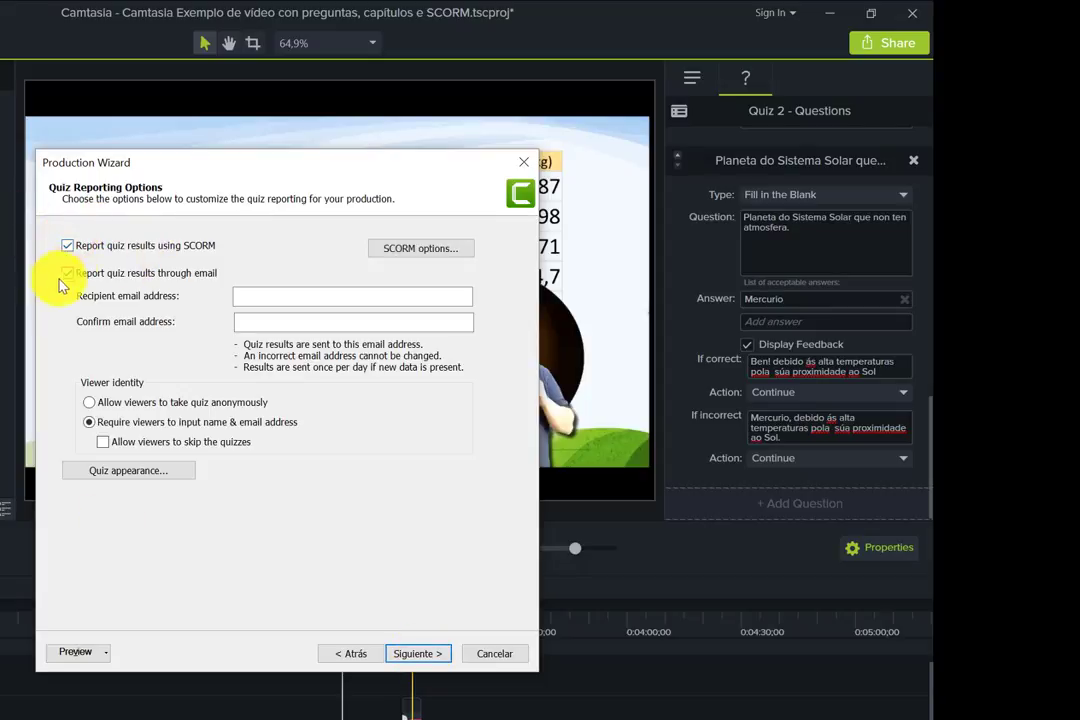
left_click(68, 275)
left_click(68, 274)
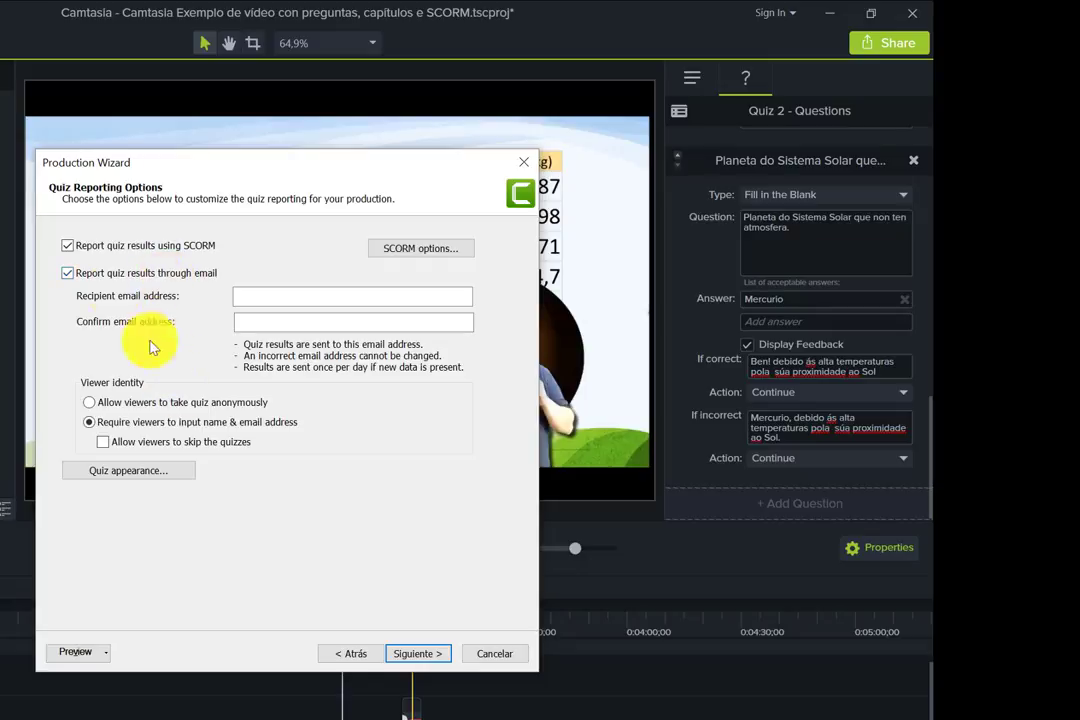
left_click(68, 274)
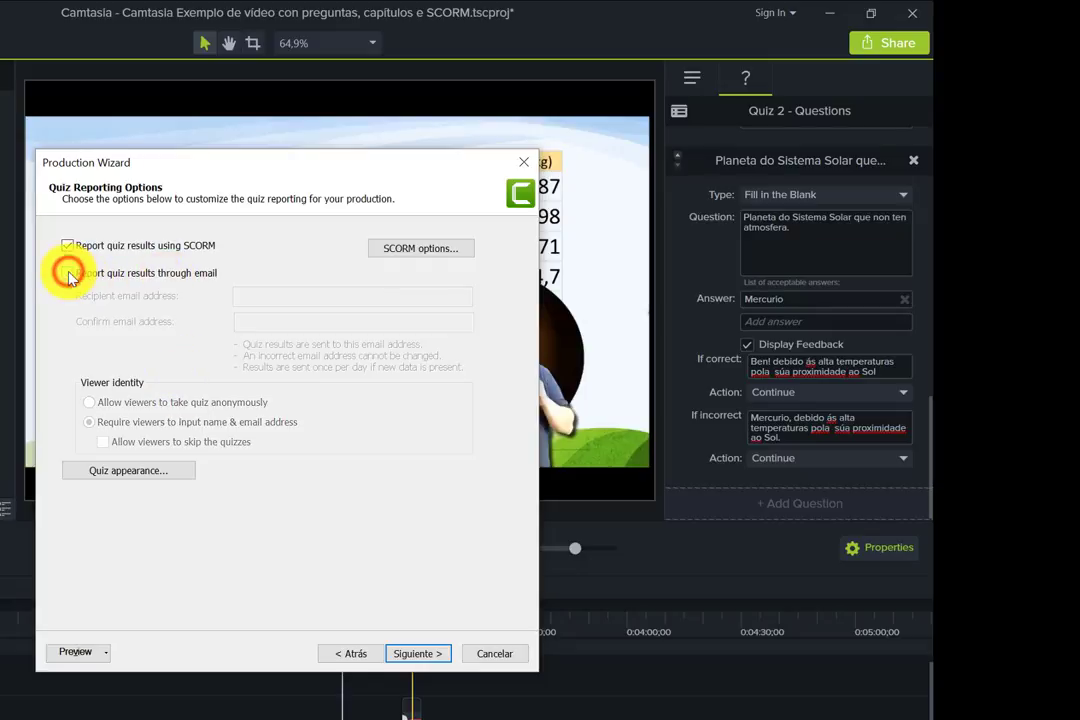
- Produce the video with Finalizar, overwriting the earlier output files
left_click(416, 654)
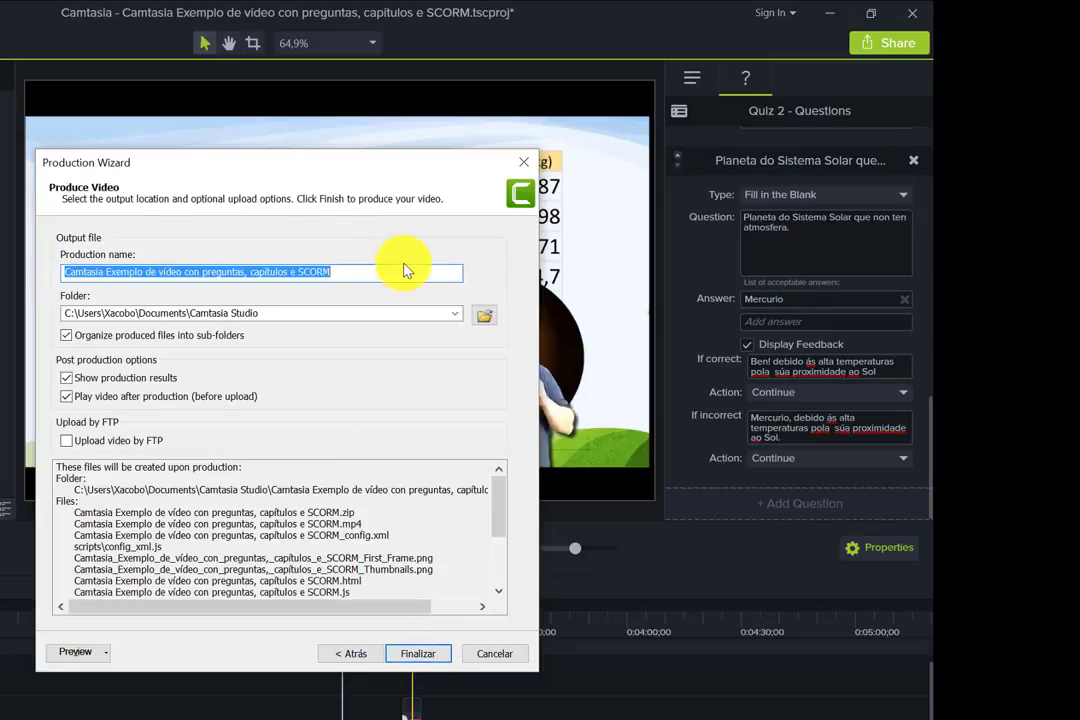
left_click(418, 653)
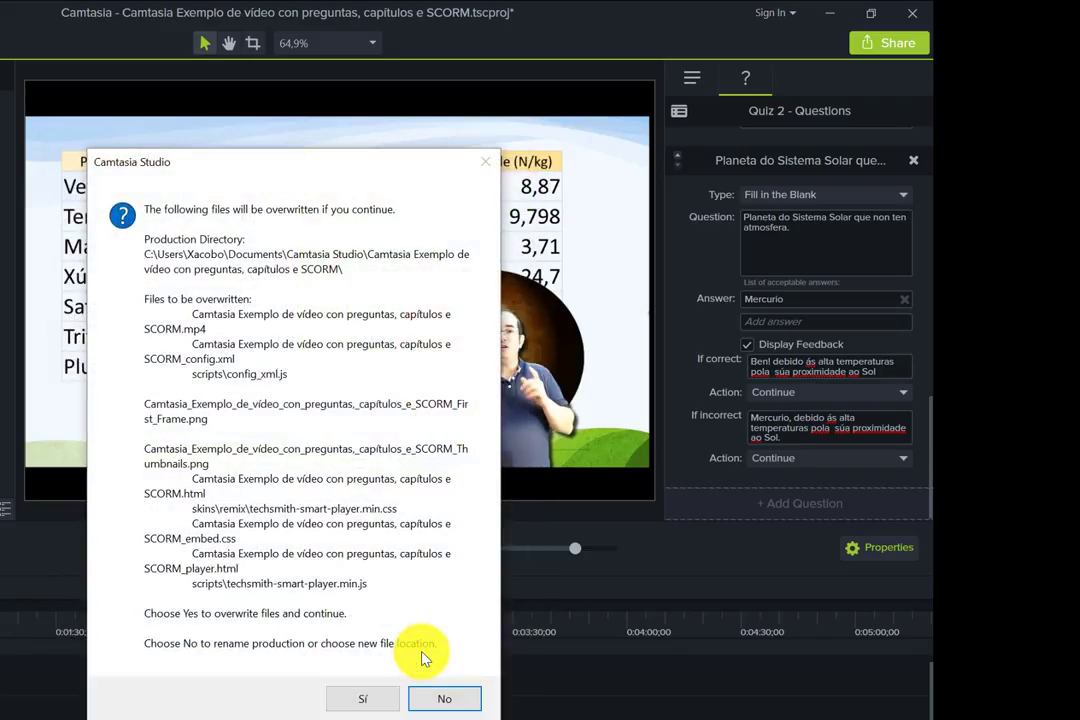
left_click(374, 705)
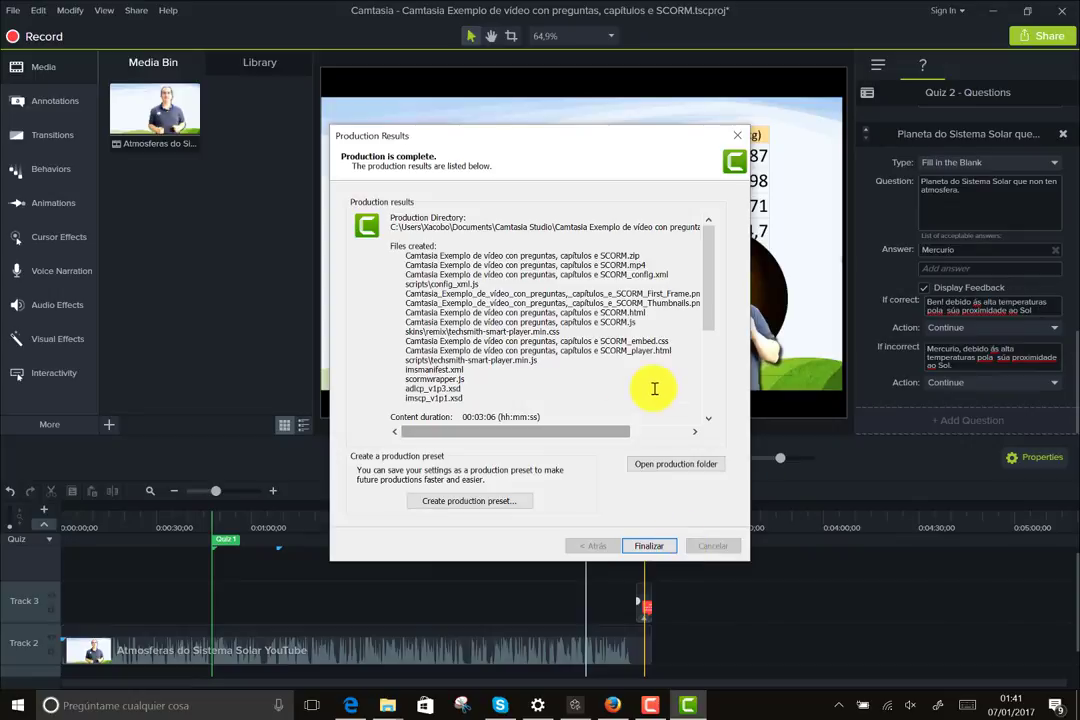
- Open the production folder and select the 9.59 MB SCORM zip package
left_click(679, 467)
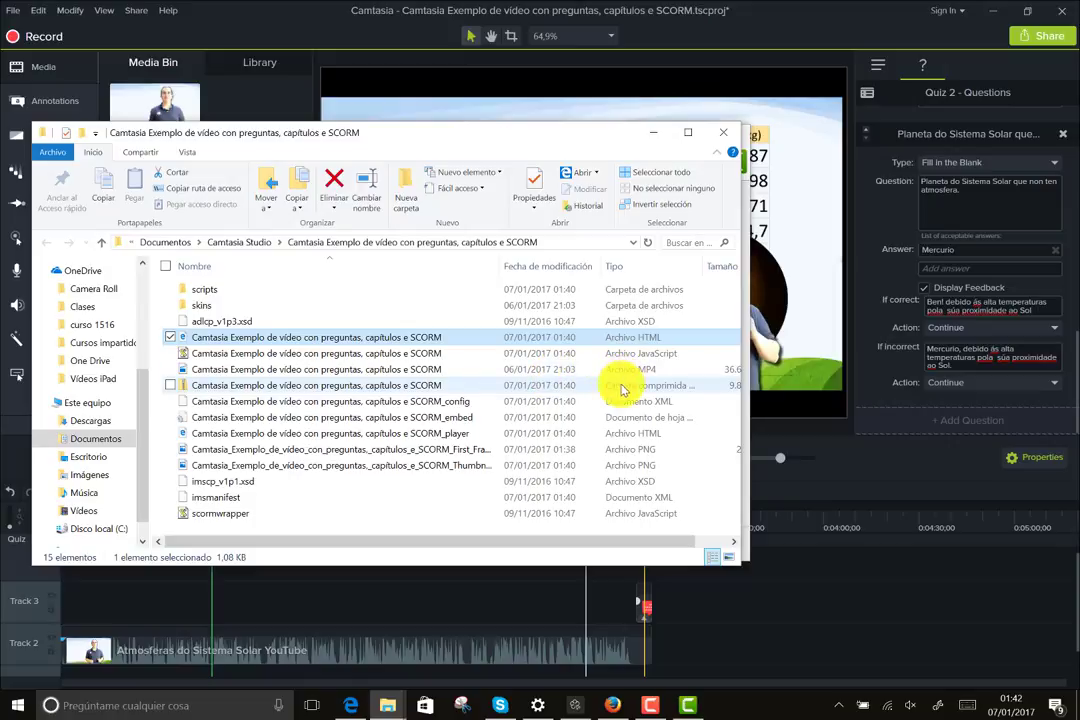
left_click(402, 388)
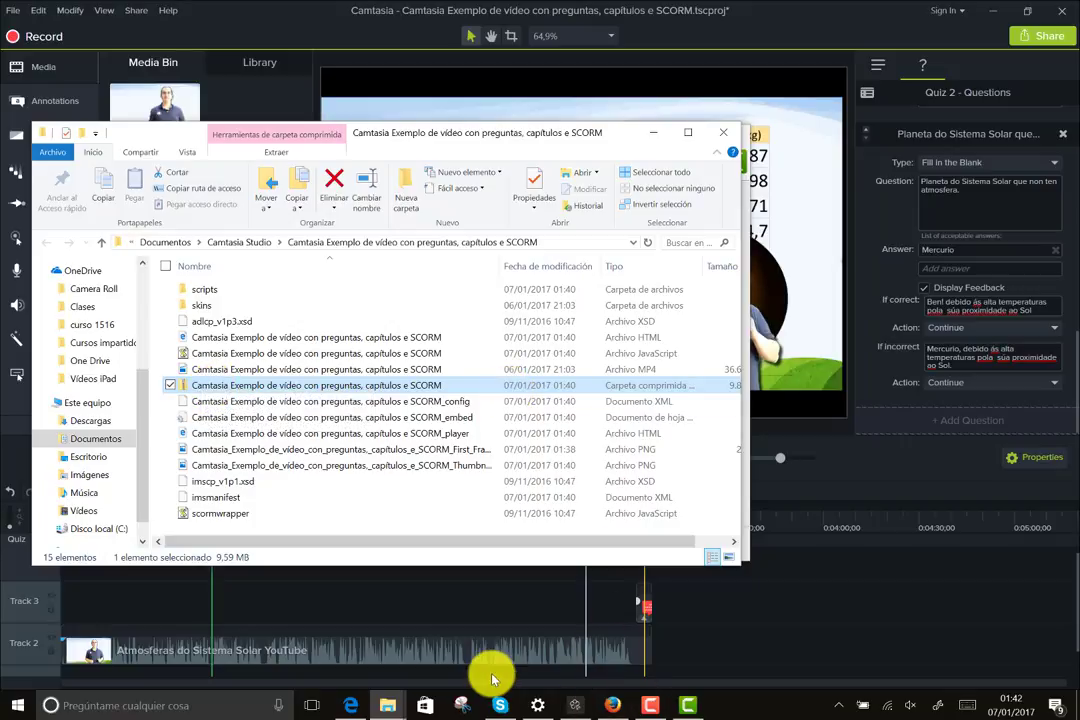
left_click(650, 706)
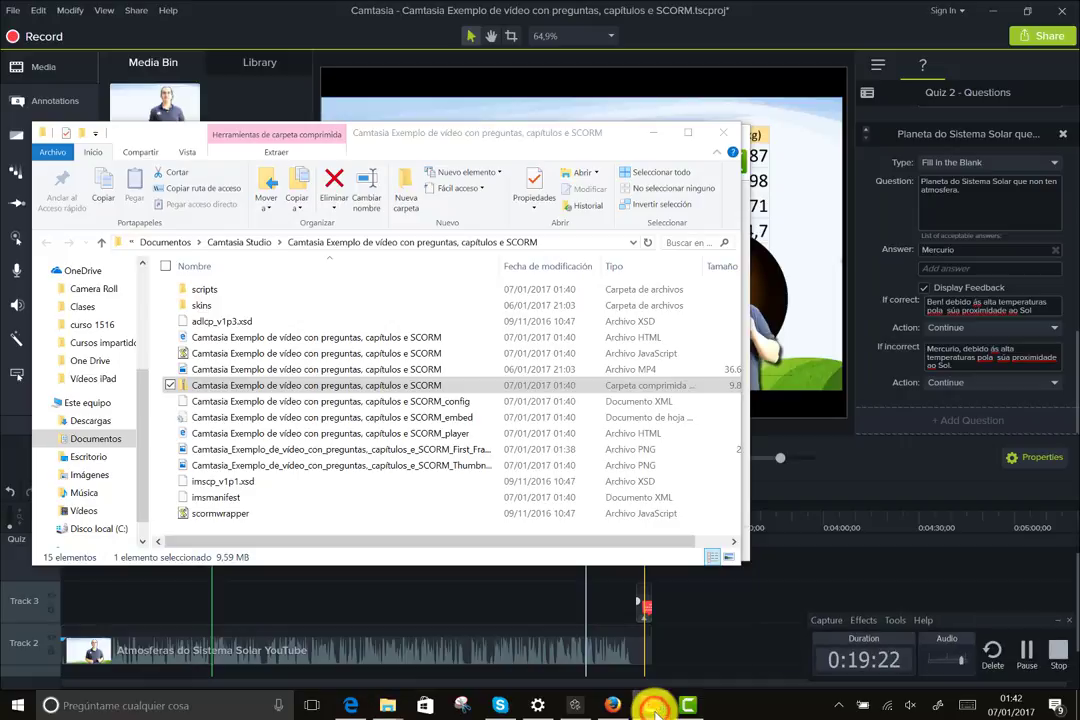